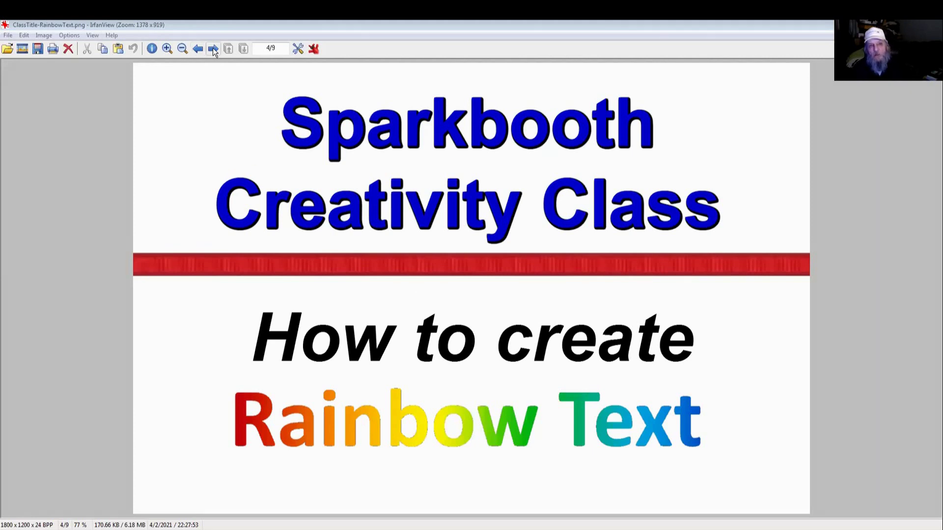
Advance from the class title slide to Paint.Net.png, the download page screenshot.
left_click(213, 48)
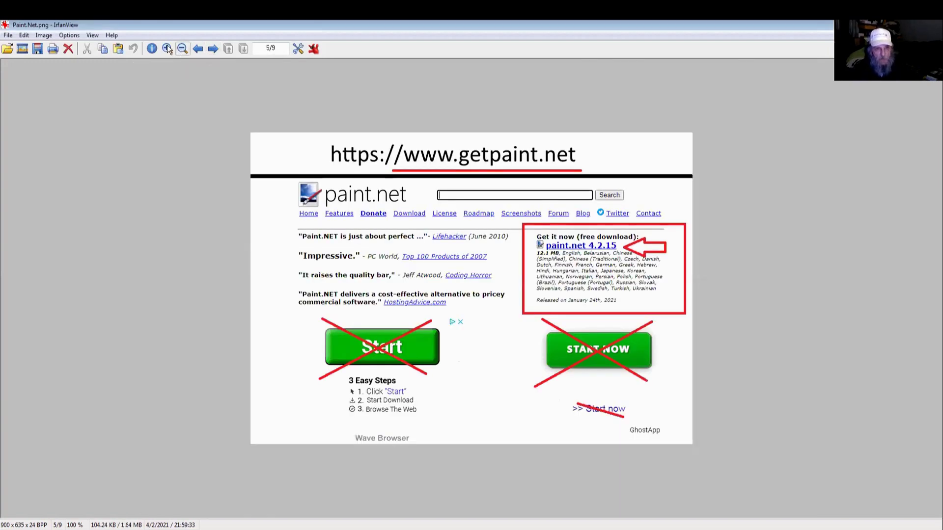
Zoom in on Paint.Net.png, then advance to the rainbow-colors.png gradient strip.
left_click(167, 48)
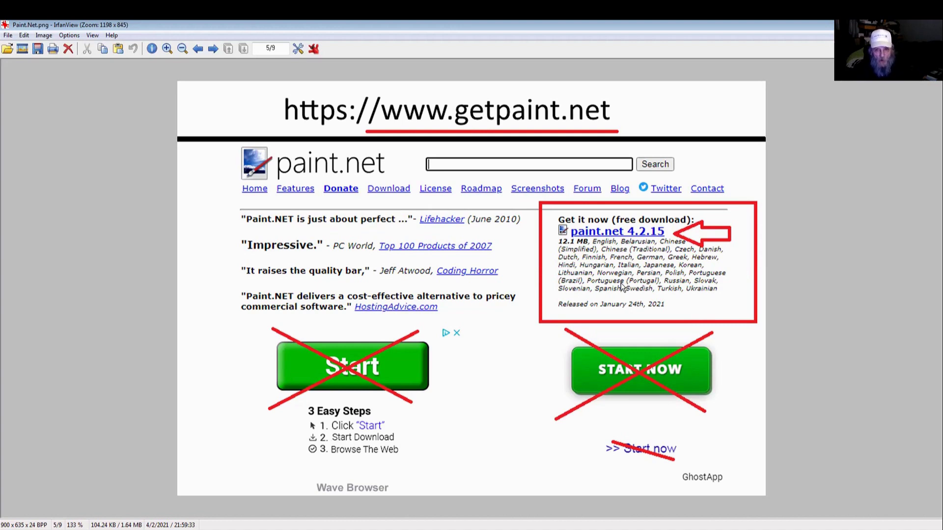
left_click(212, 49)
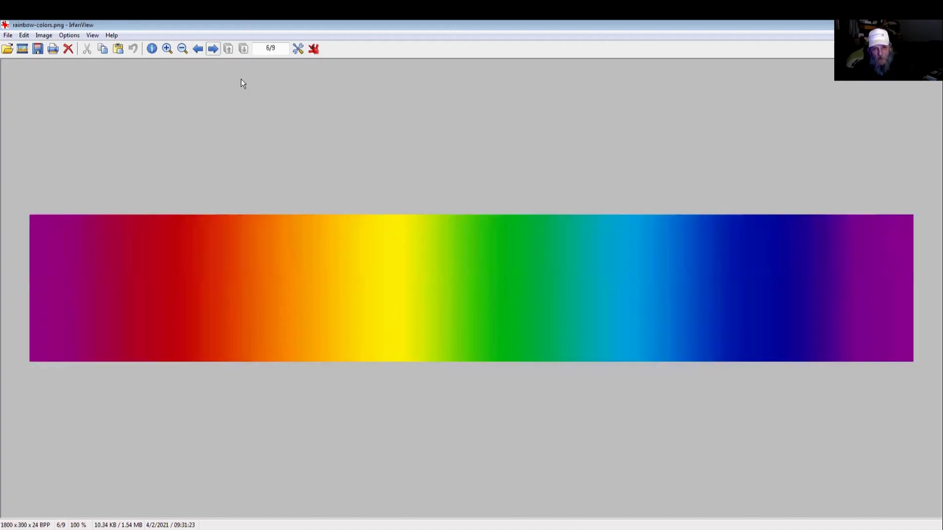
Browse forward through RainbowText and the text-box samples, then back to the download page.
left_click(214, 48)
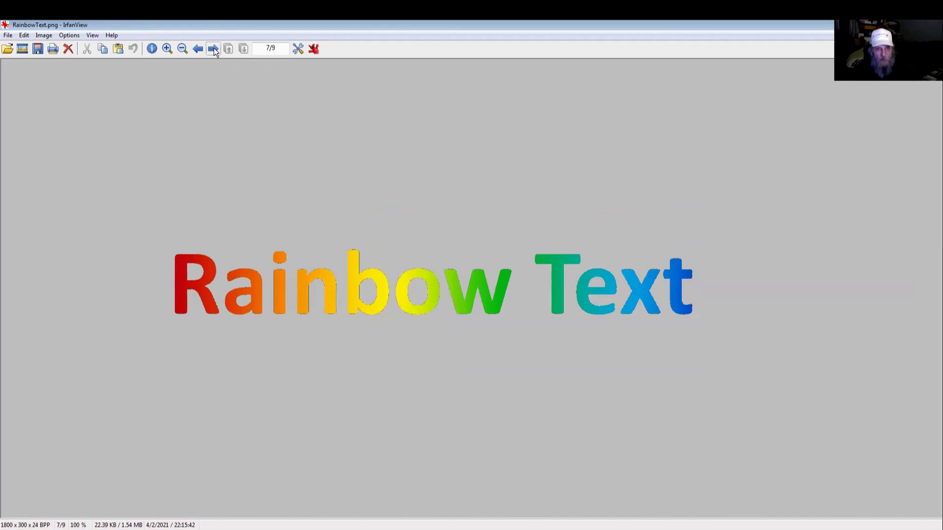
left_click(213, 48)
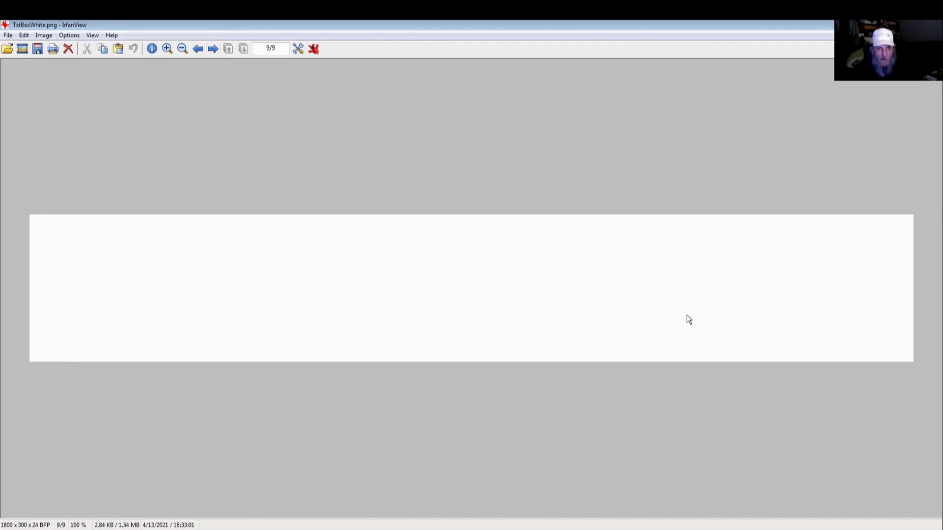
left_click(196, 49)
left_click(196, 49)
left_click(196, 51)
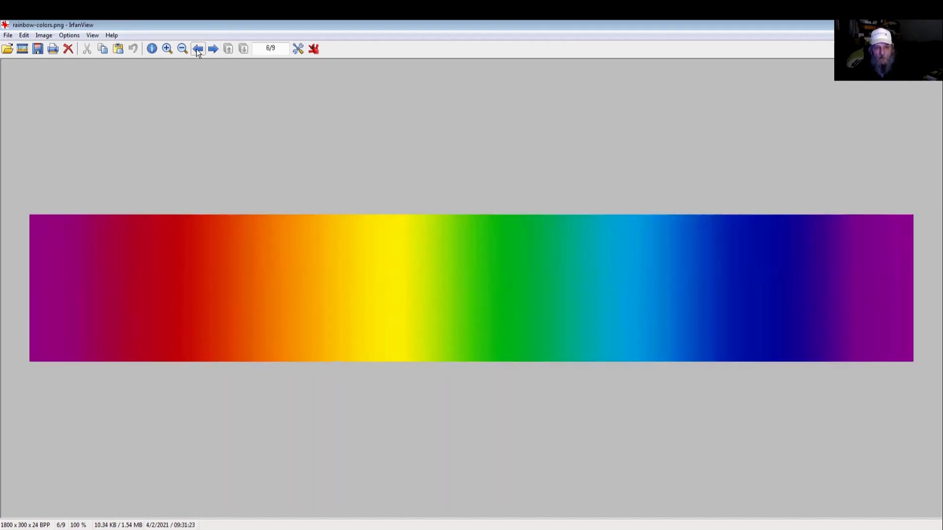
left_click(197, 51)
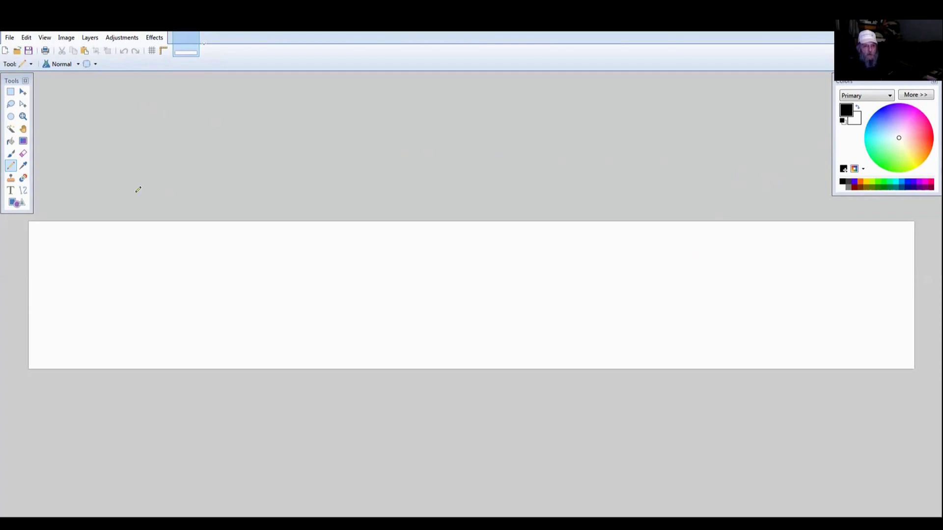
Type 'Happy Birthday Bobby' on the white strip at font size 108.
left_click(11, 191)
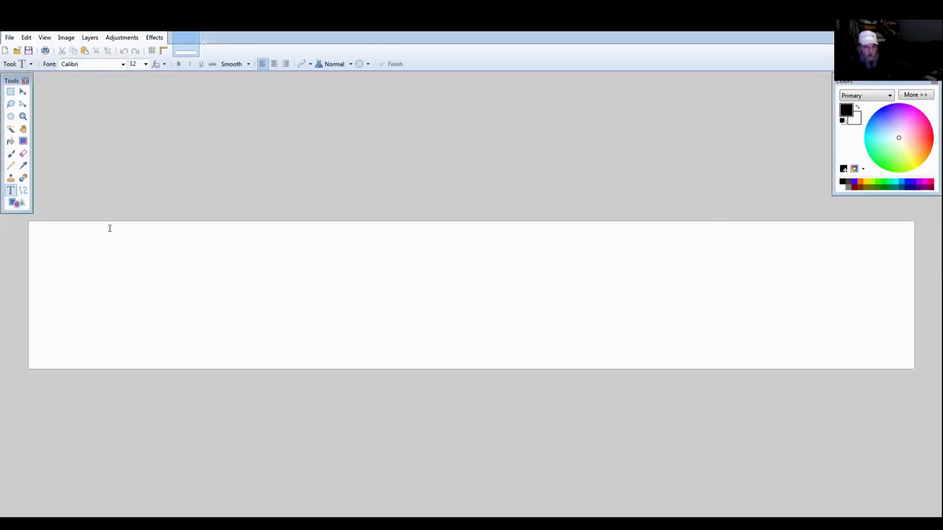
left_click(104, 282)
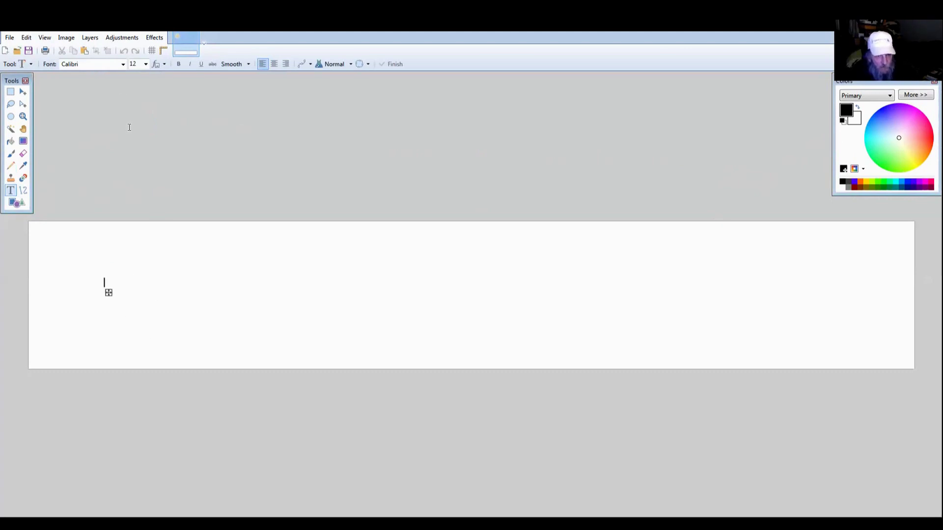
left_click(145, 63)
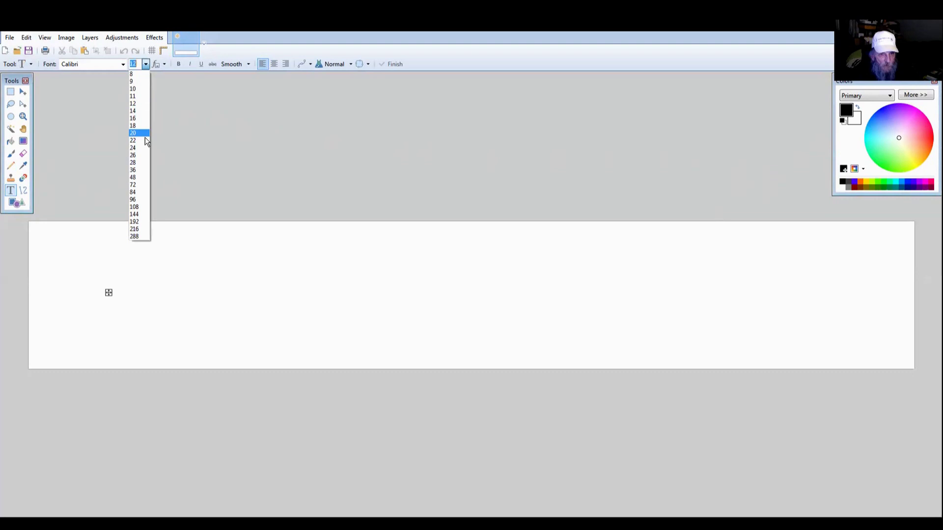
left_click(136, 206)
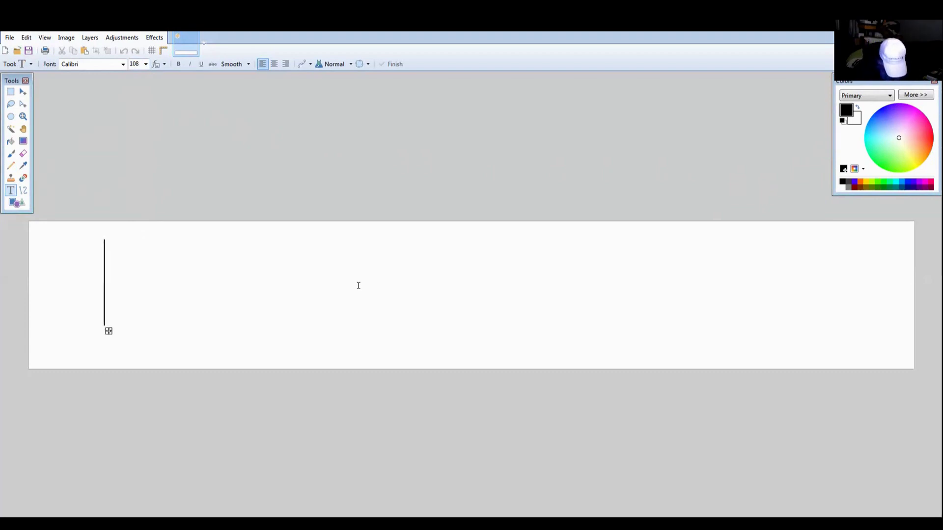
type("Ha")
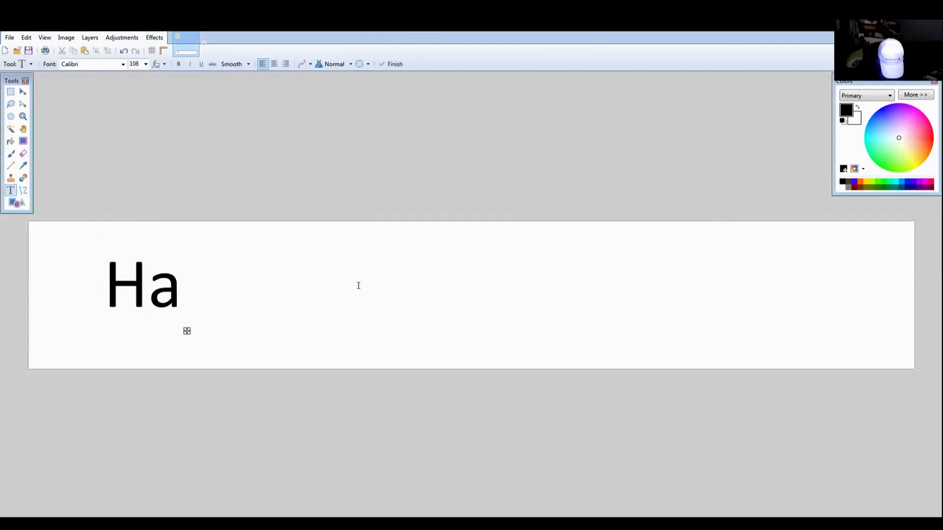
type("ppy B")
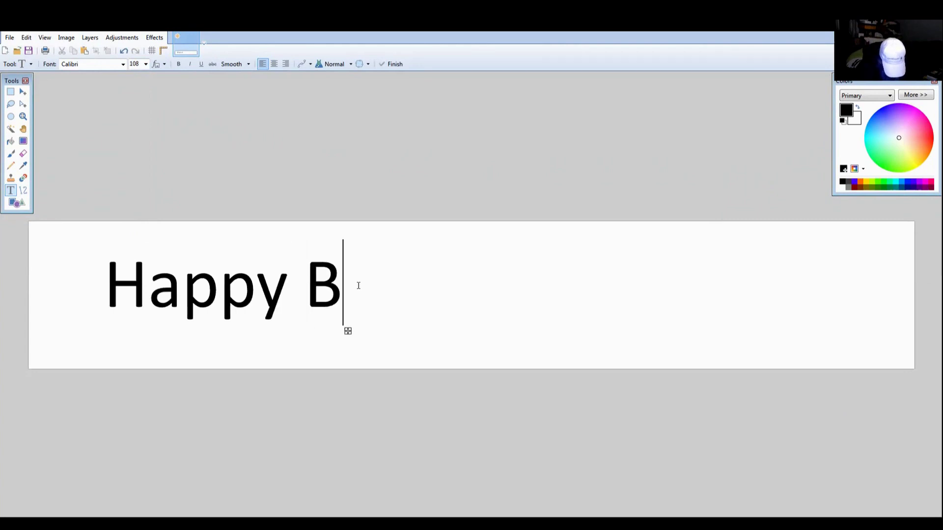
type("irthday Boo")
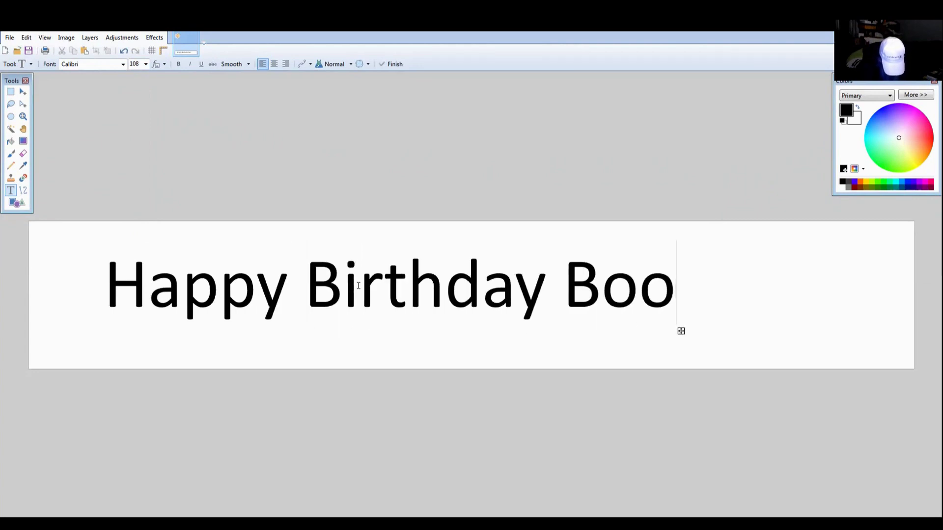
key("BackSpace")
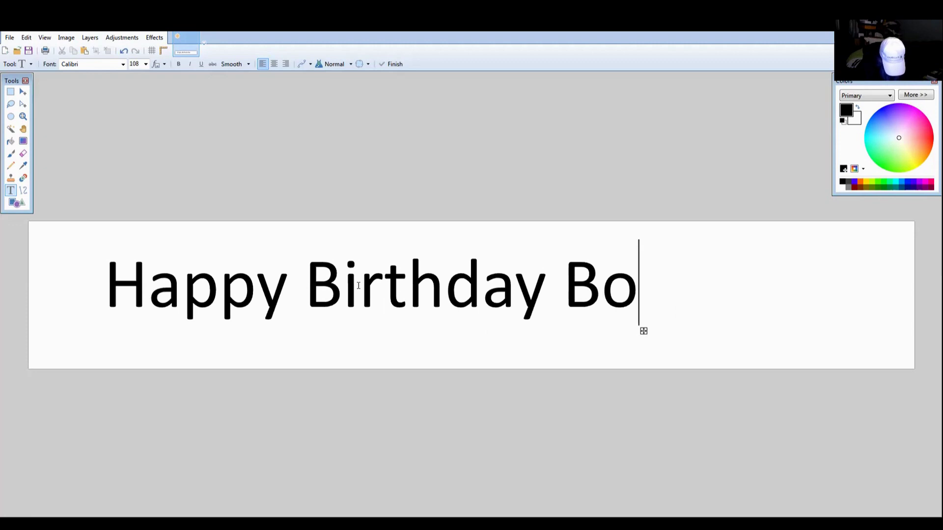
type("bby")
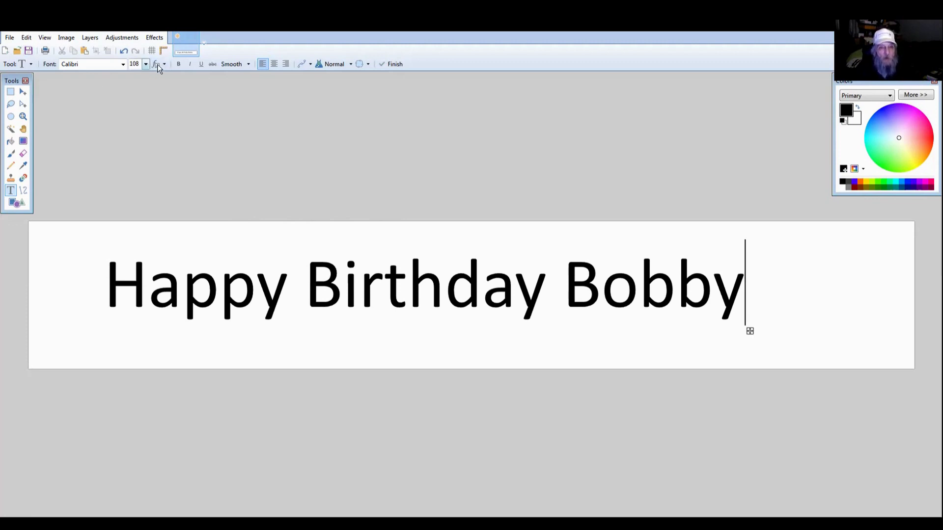
Make the greeting bold at size 144 and shift it to fit the strip.
left_click(178, 63)
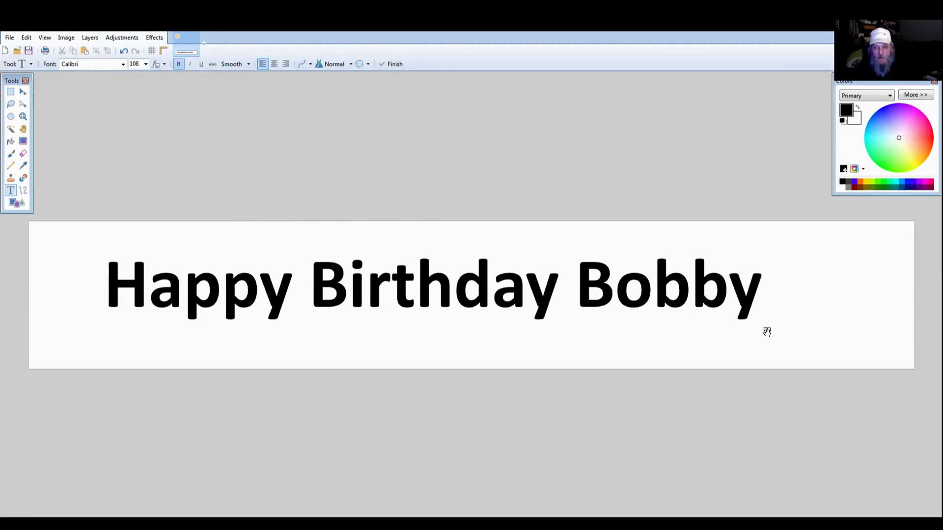
left_click_drag(767, 331, 810, 340)
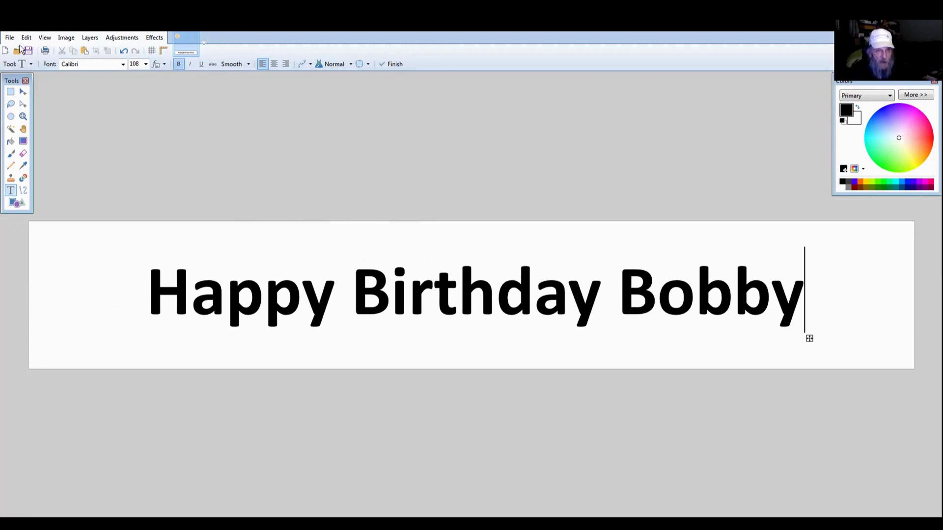
left_click(146, 63)
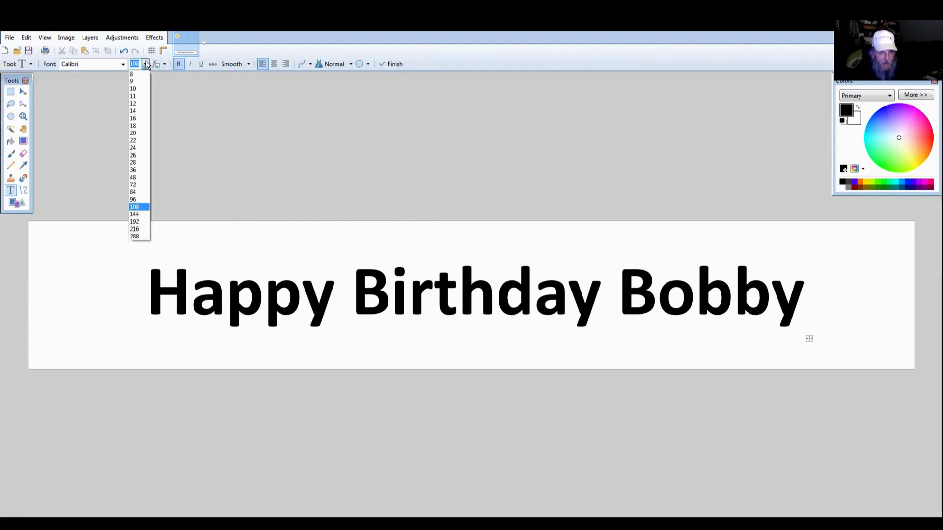
left_click(136, 215)
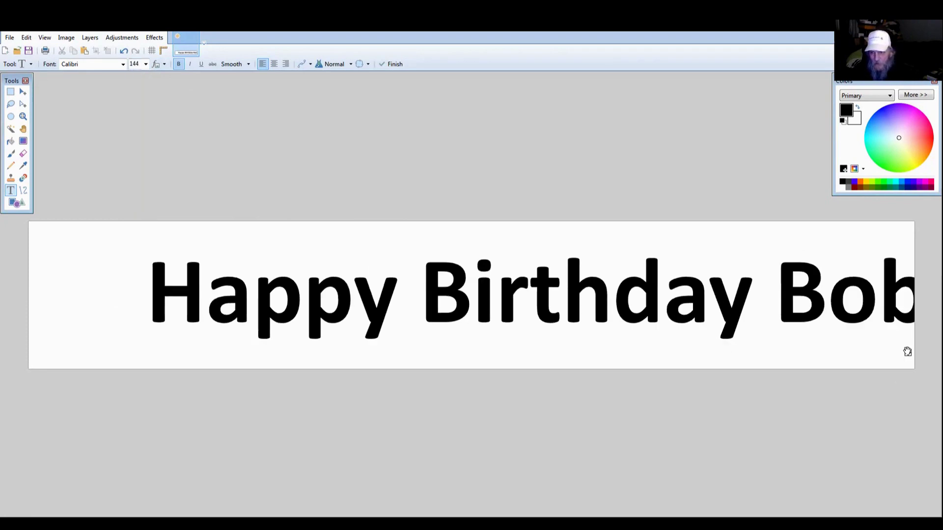
left_click_drag(908, 353, 794, 352)
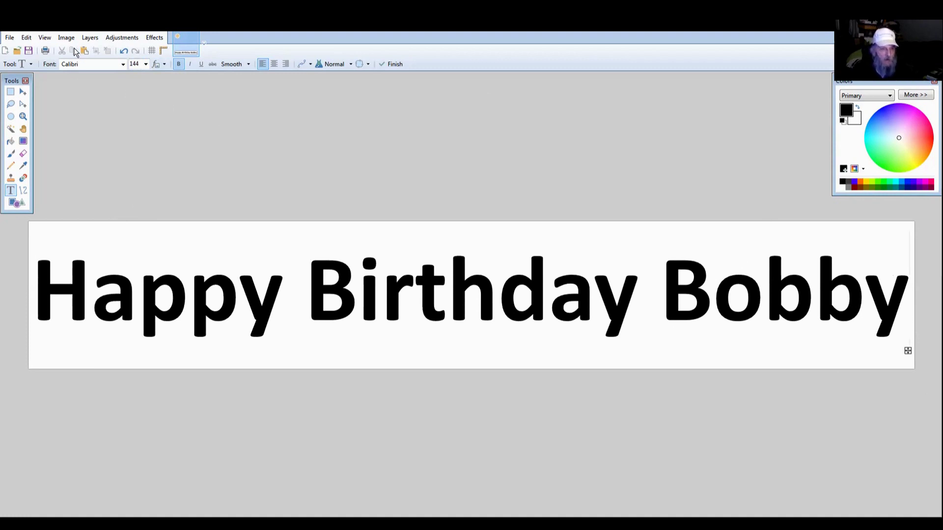
With the Magic Wand, delete the letters of 'Happy' to transparency.
left_click(11, 129)
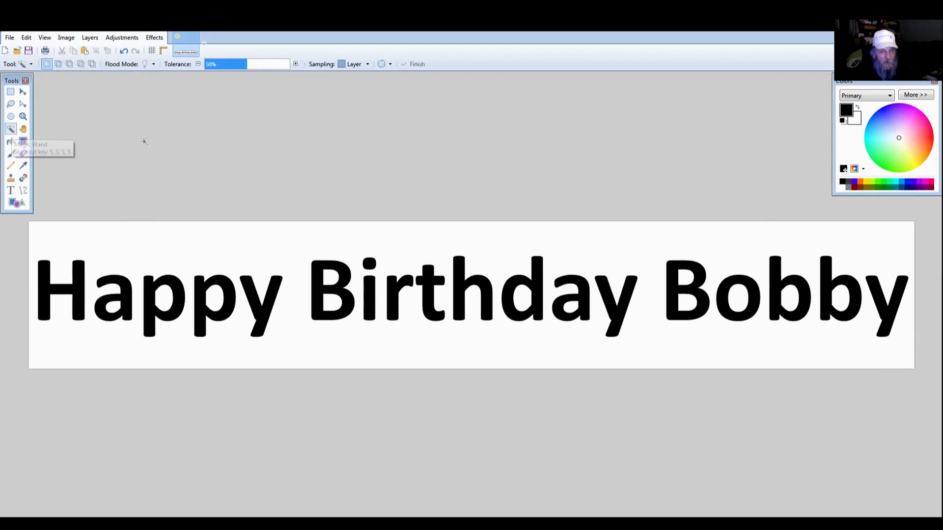
left_click(77, 283)
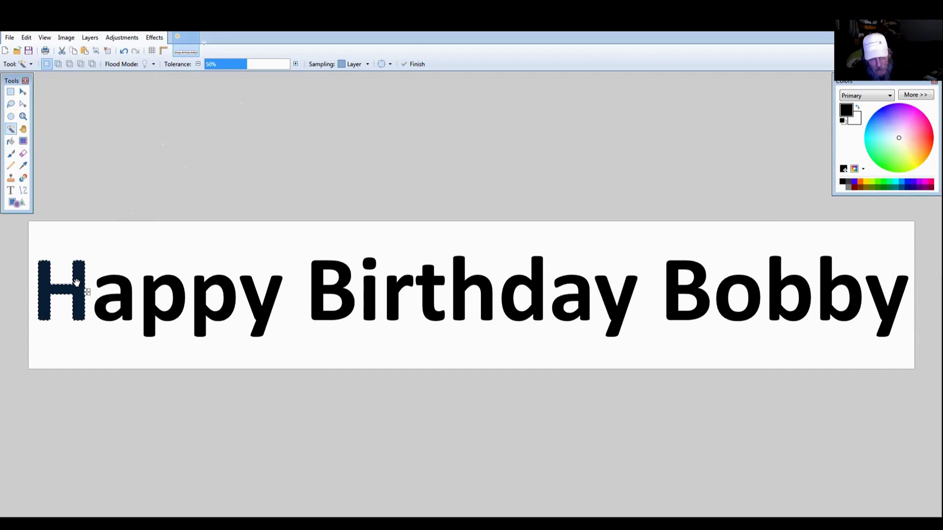
key("Delete")
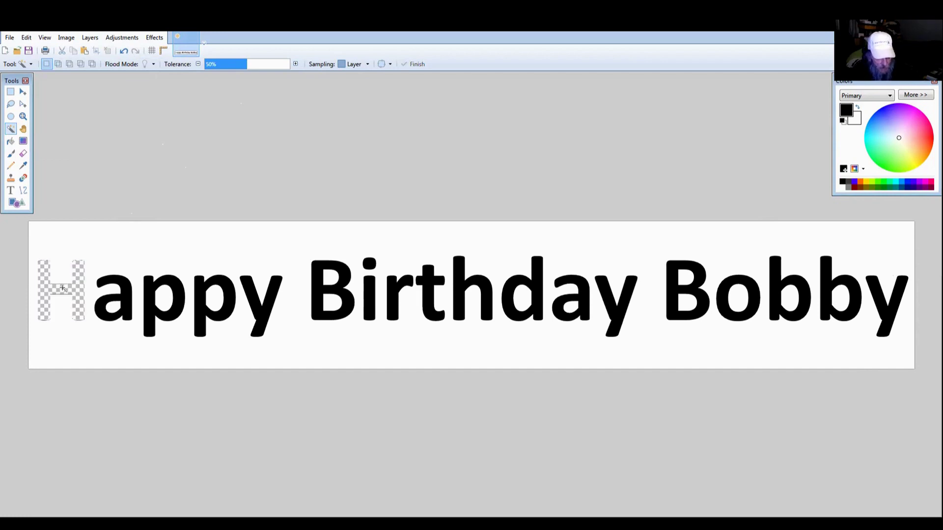
left_click(121, 290)
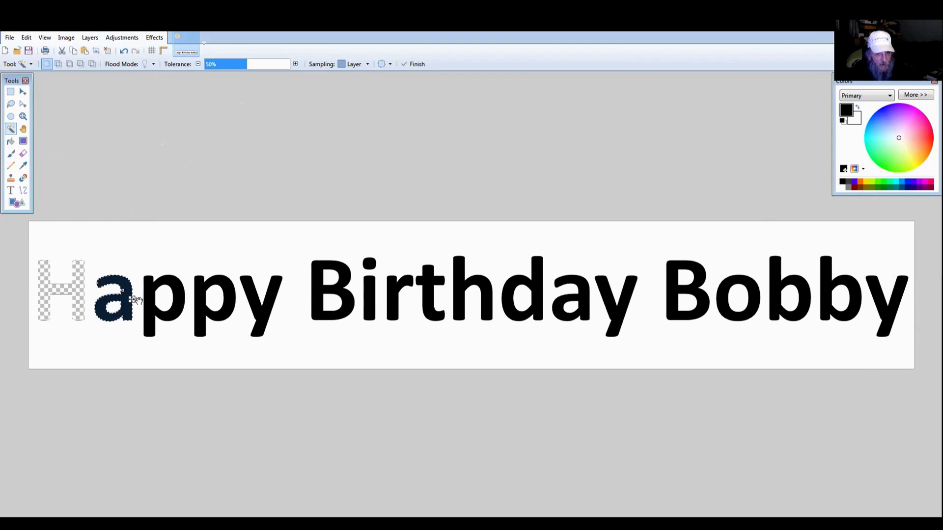
key("Delete")
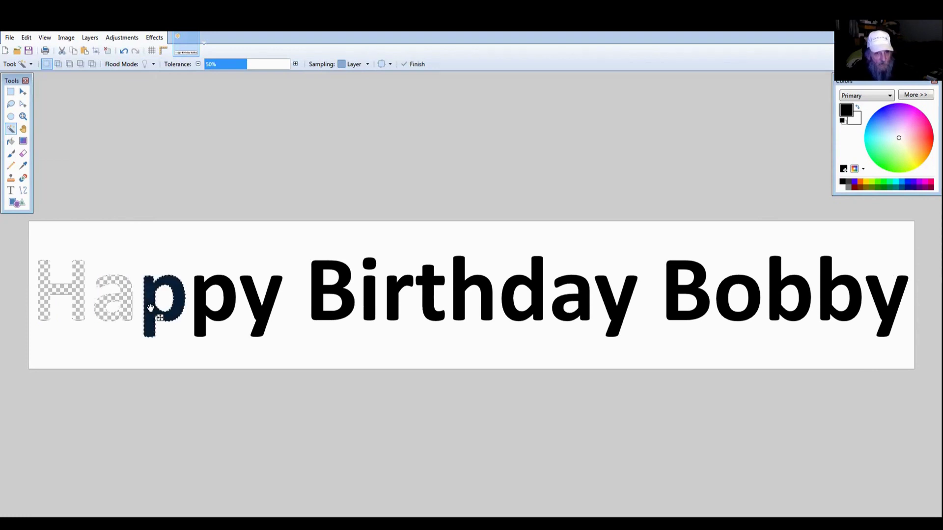
key("Delete")
left_click(197, 310)
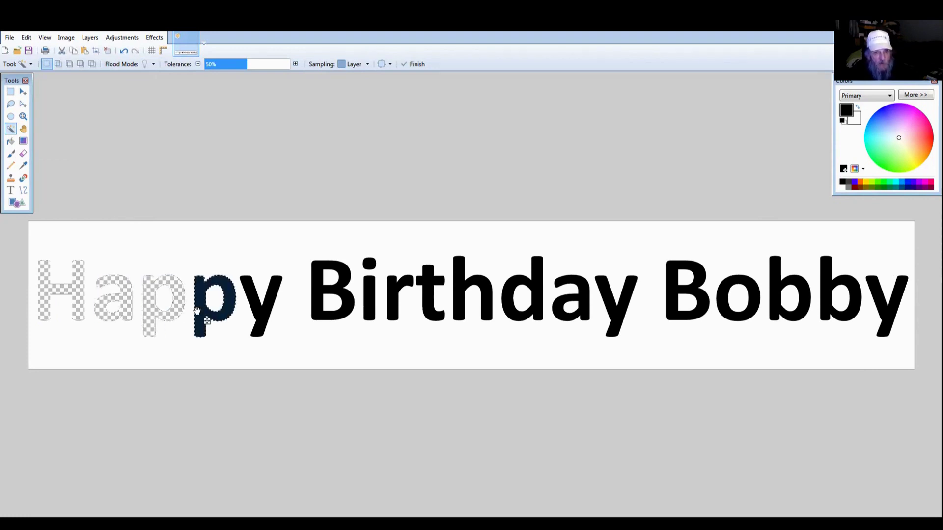
key("Delete")
left_click(257, 307)
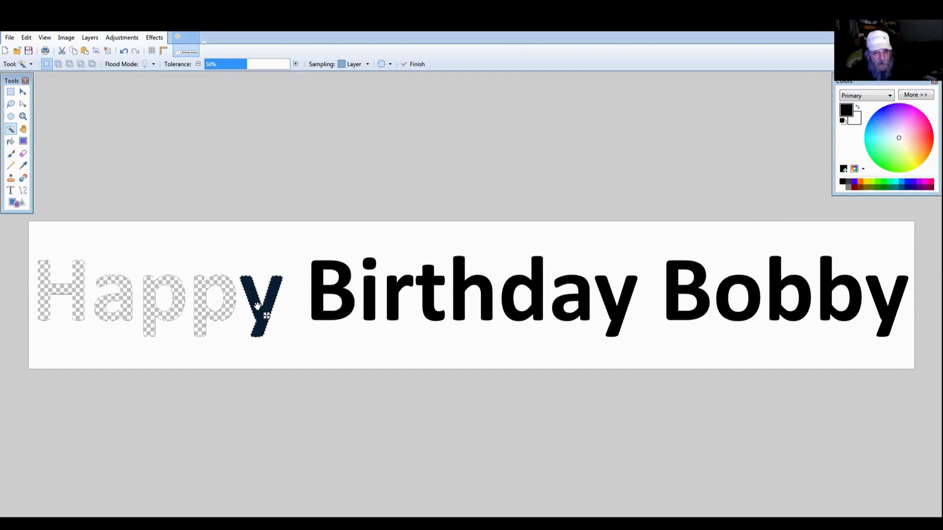
key("Delete")
left_click(290, 308)
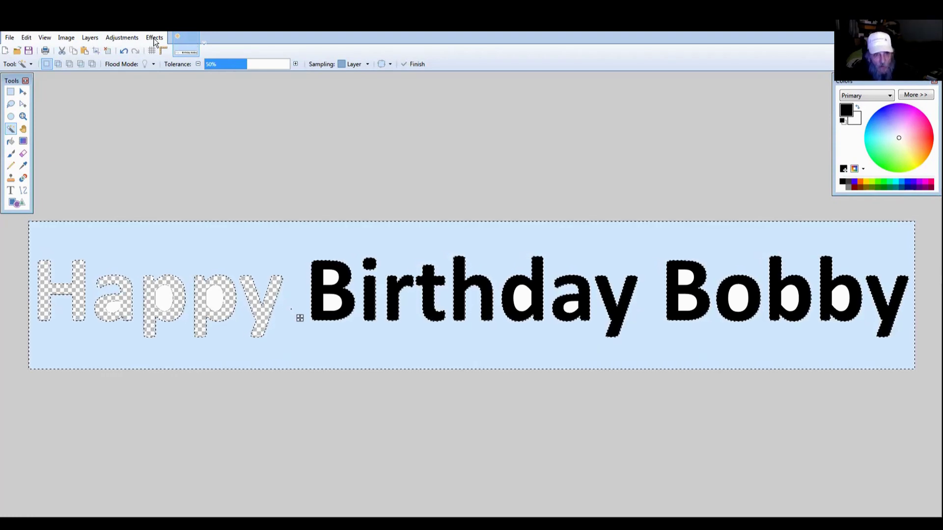
left_click(121, 52)
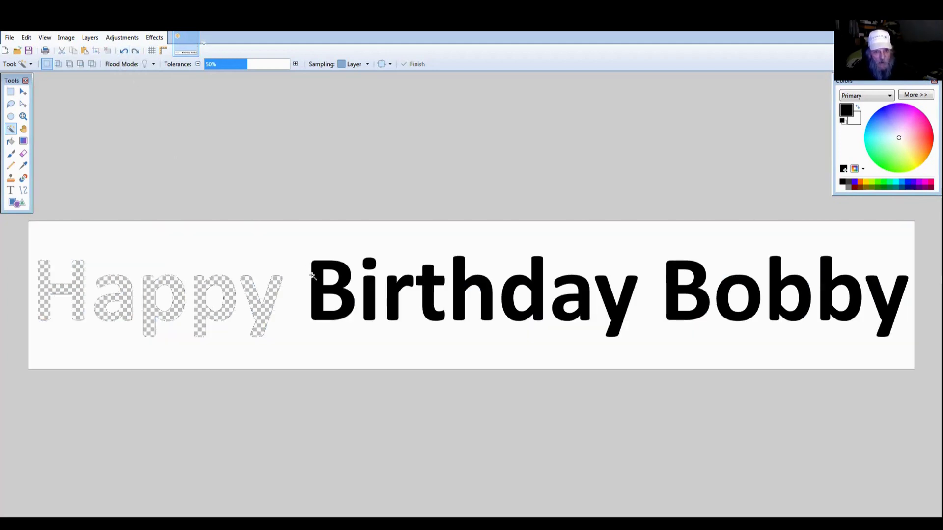
Delete each letter of 'Birthday', including the dot of the i, to transparency.
left_click(313, 278)
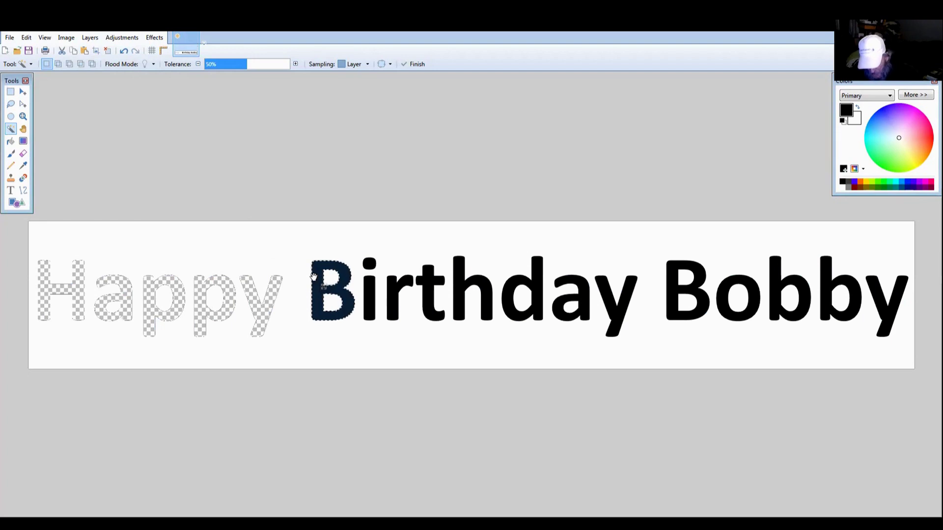
key("Delete")
left_click(363, 262)
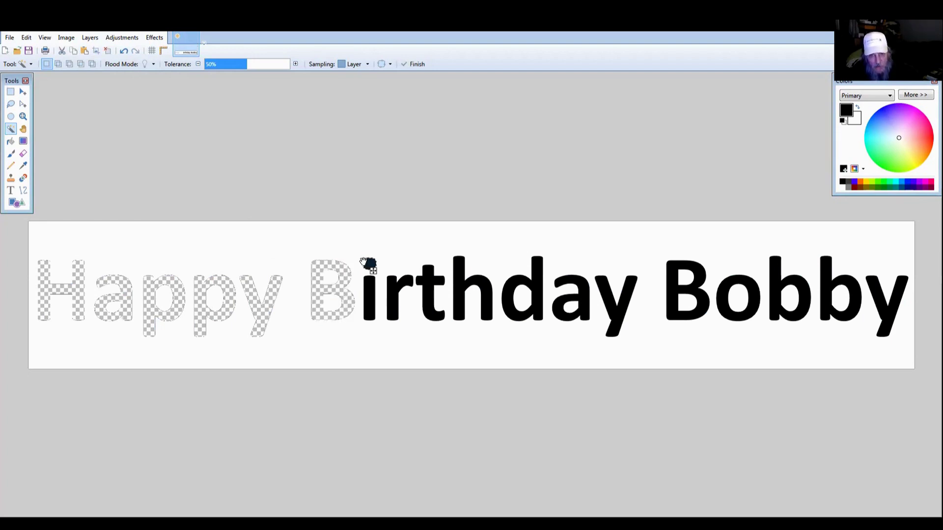
key("Delete")
left_click(368, 290)
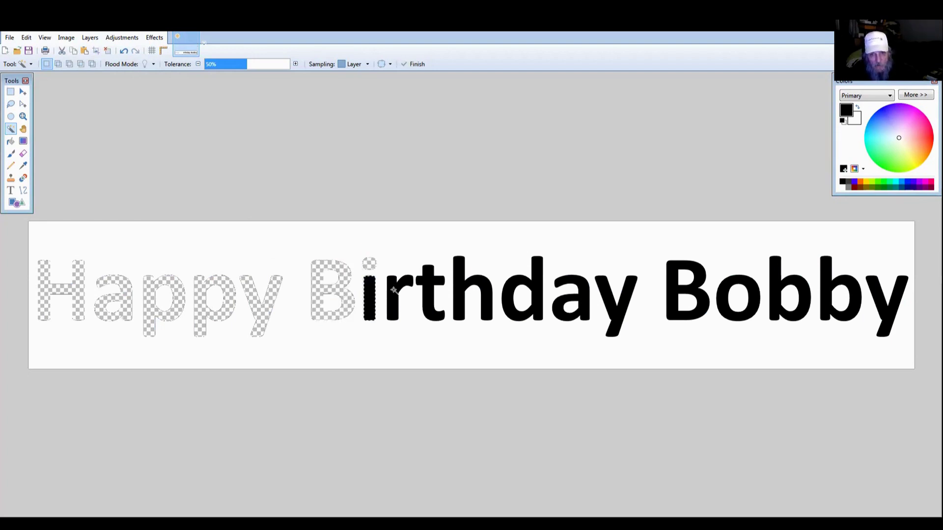
key("Delete")
left_click(392, 297)
key("Delete")
left_click(432, 294)
key("Delete")
left_click(471, 295)
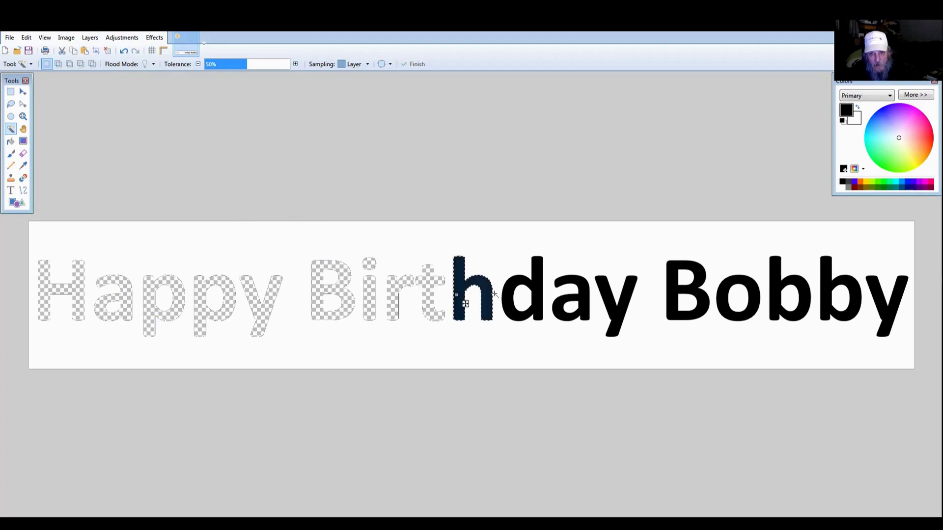
left_click(528, 295)
key("Delete")
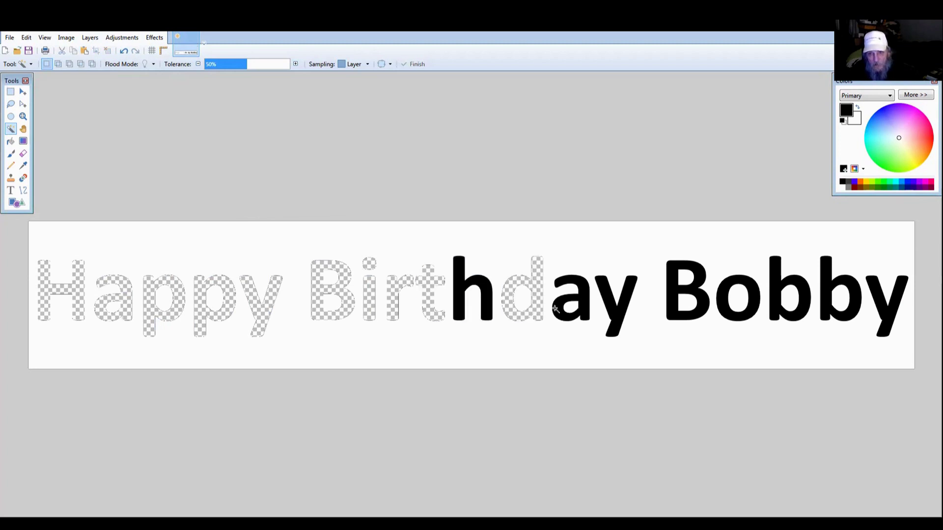
left_click(555, 308)
key("Delete")
left_click(467, 299)
key("Delete")
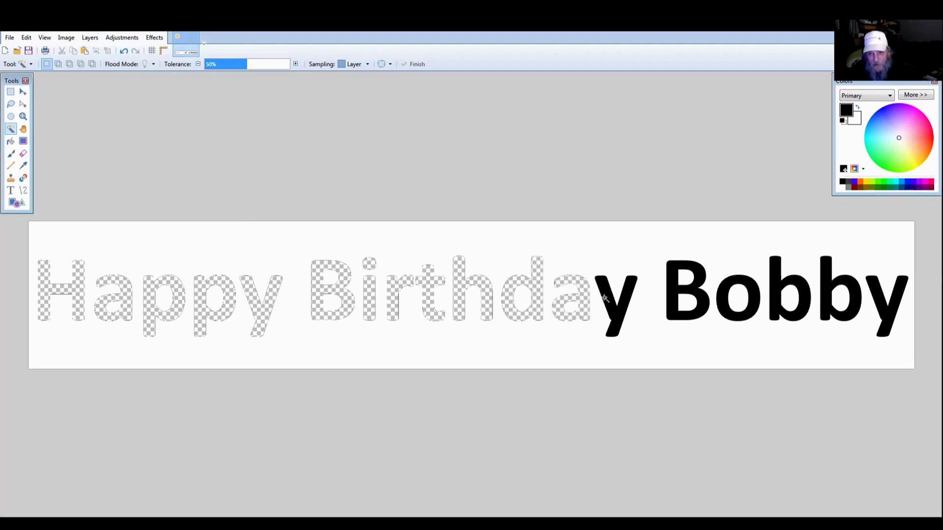
left_click(603, 300)
key("Delete")
Delete the letters of 'Bobby' to transparency, completing the stencil.
left_click(675, 300)
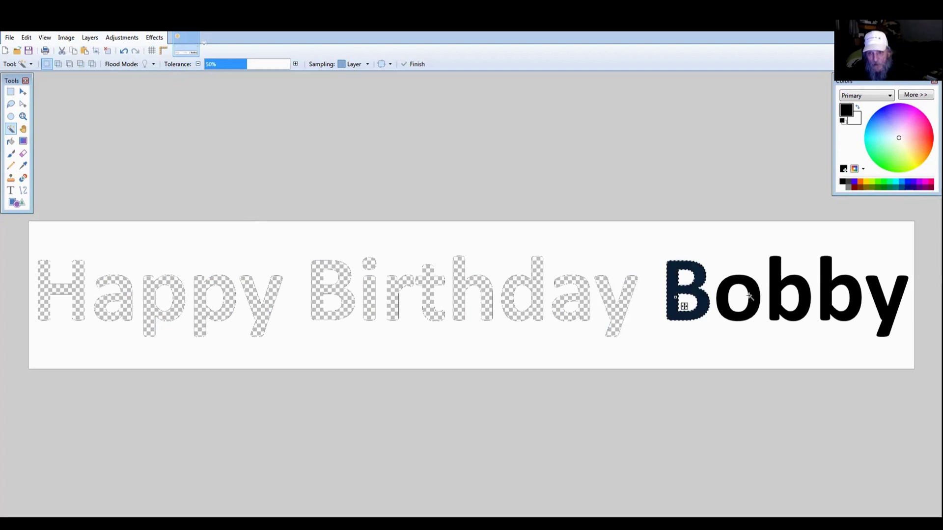
key("Delete")
left_click(724, 298)
key("Delete")
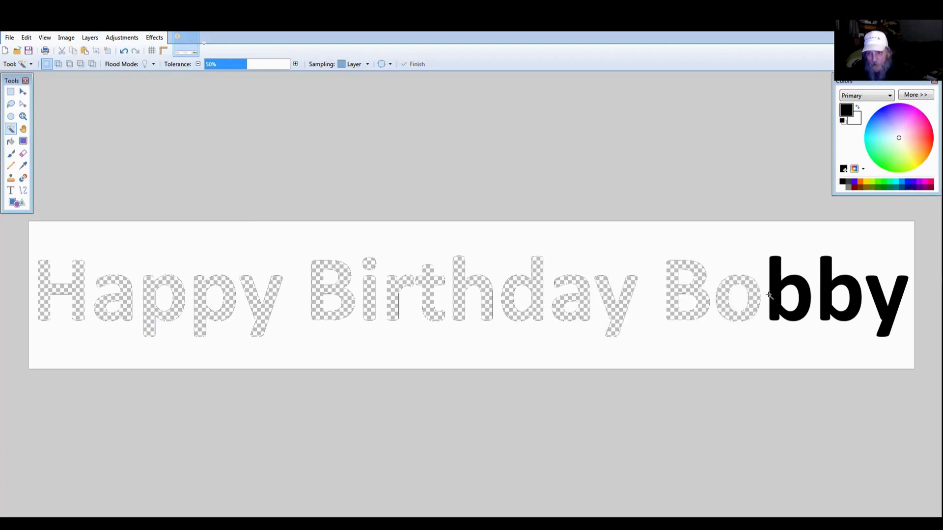
left_click(769, 295)
key("Delete")
left_click(820, 294)
key("Delete")
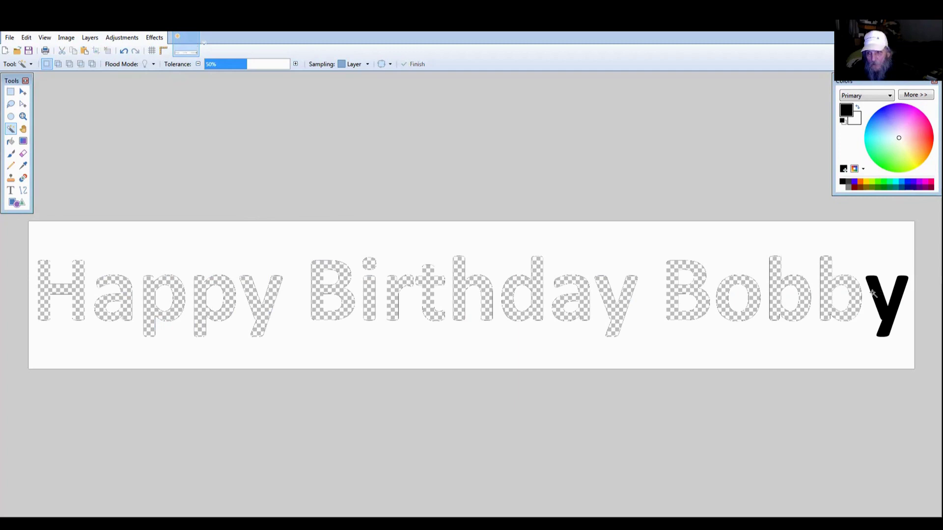
left_click(874, 295)
key("Delete")
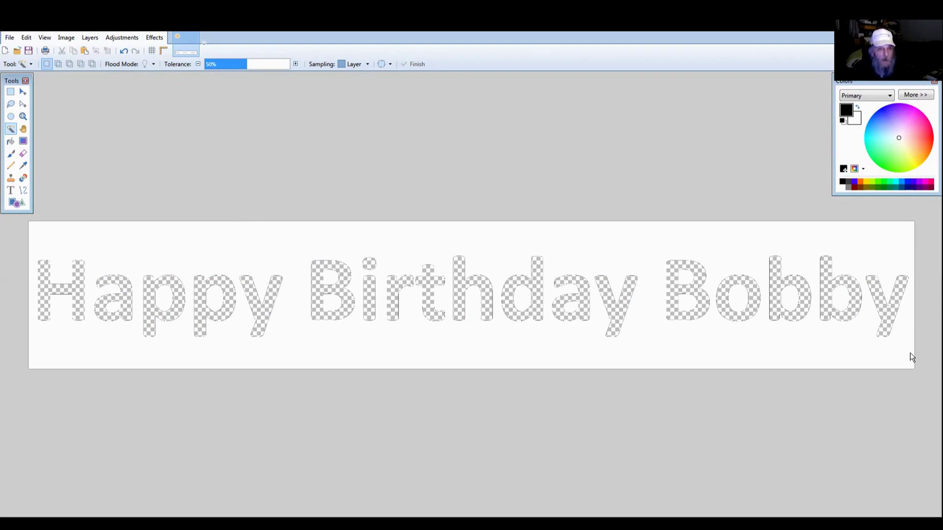
left_click(7, 39)
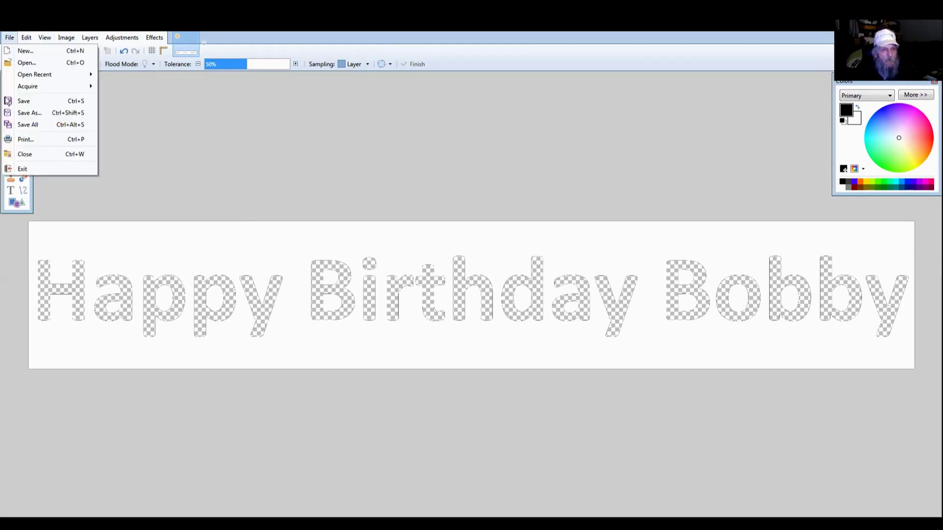
Save the stencil as TEXT1White.png, accepting the default PNG settings.
left_click(22, 112)
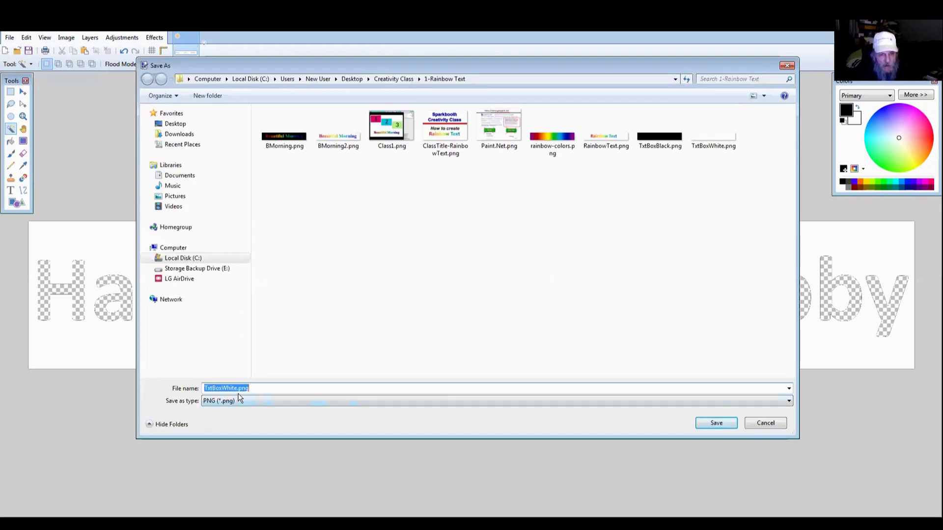
left_click_drag(221, 385, 180, 375)
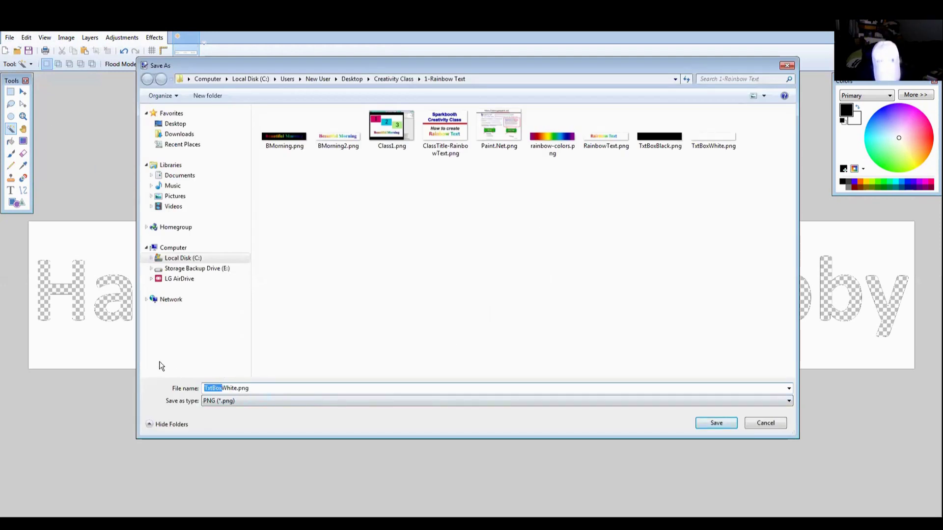
type("TEXT")
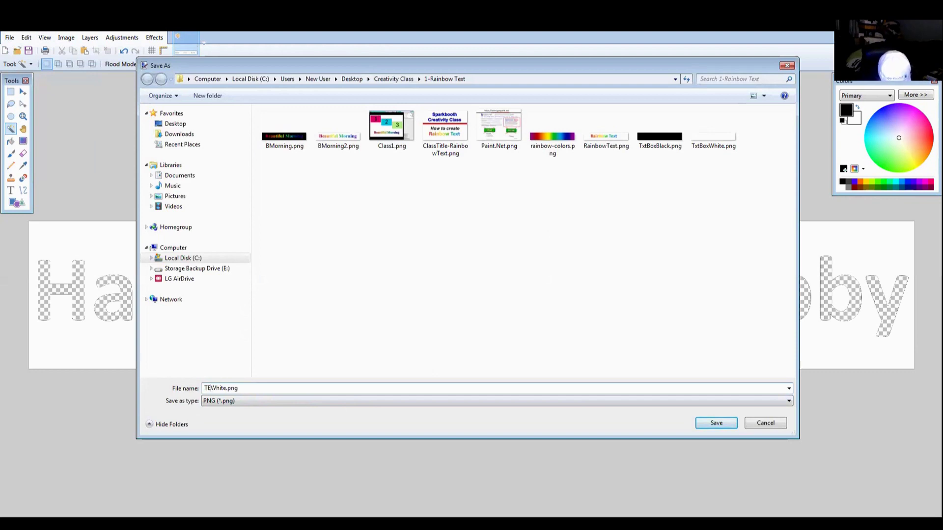
type("1")
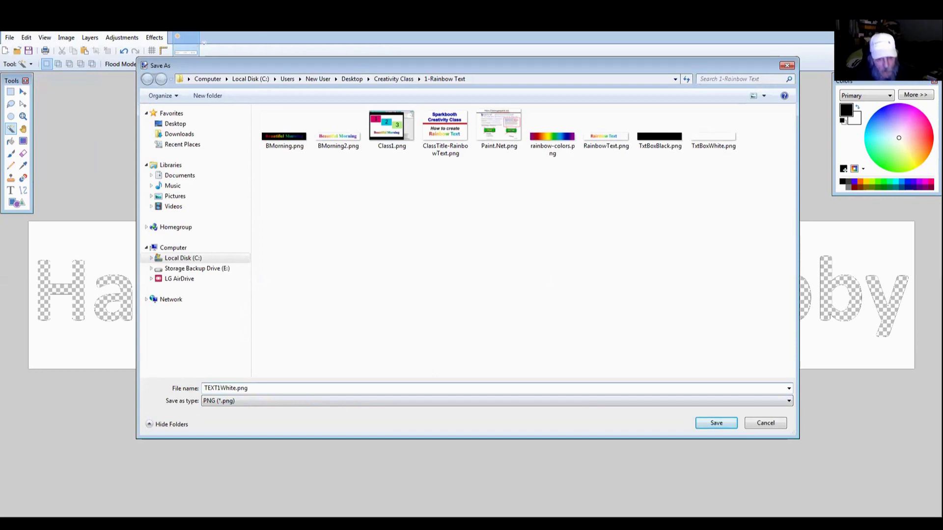
left_click(716, 423)
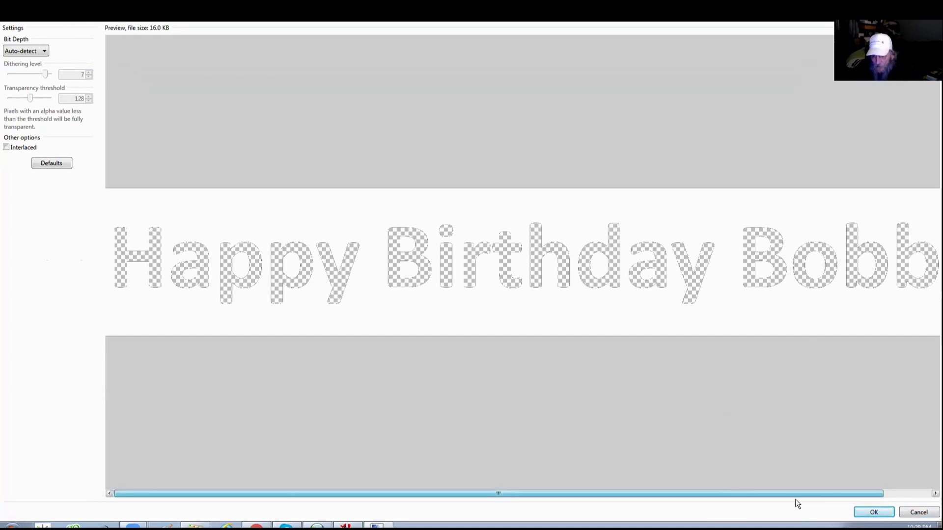
left_click(874, 512)
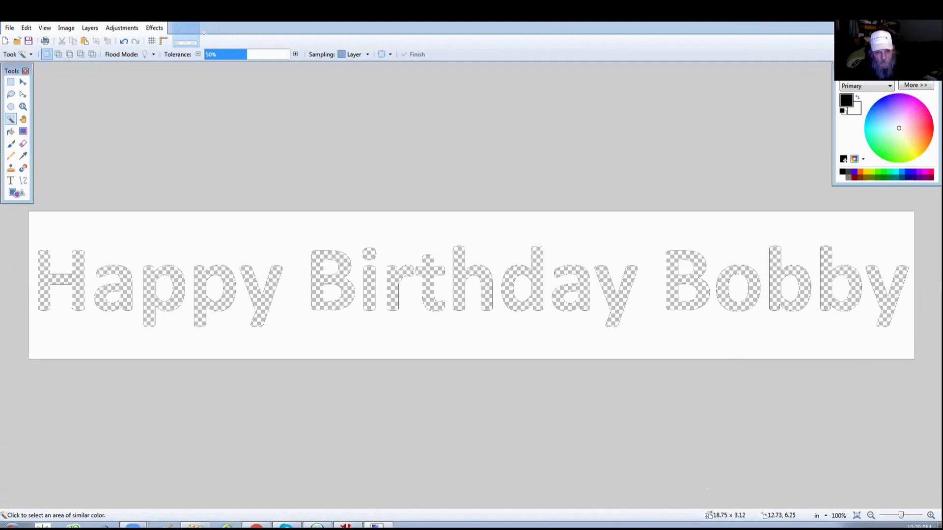
Open rainbow-colors.png from Desktop > Creativity Class > 1-Rainbow Text in paint.net.
right_click(194, 529)
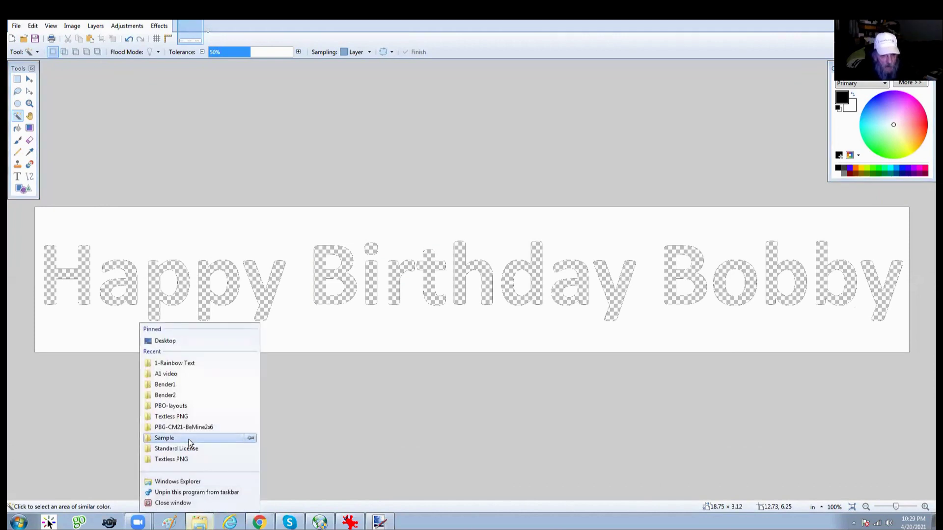
left_click(172, 345)
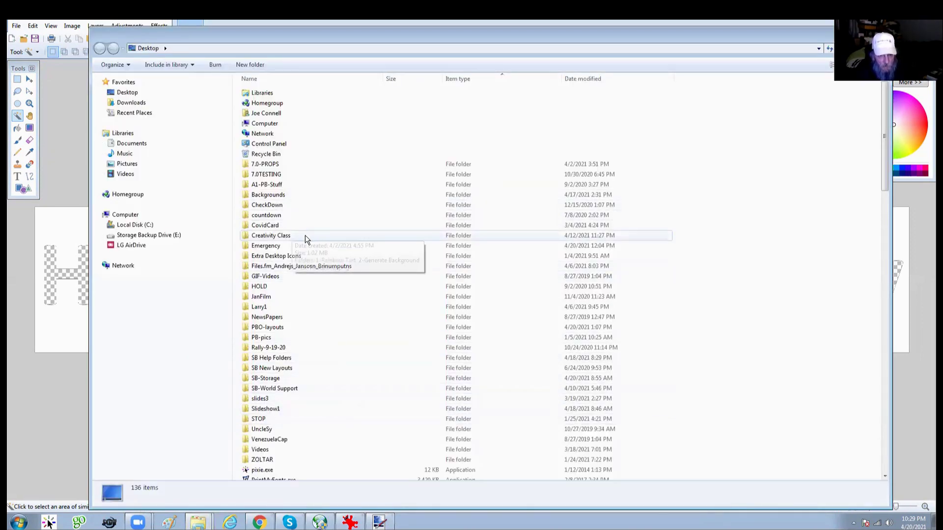
double_click(275, 239)
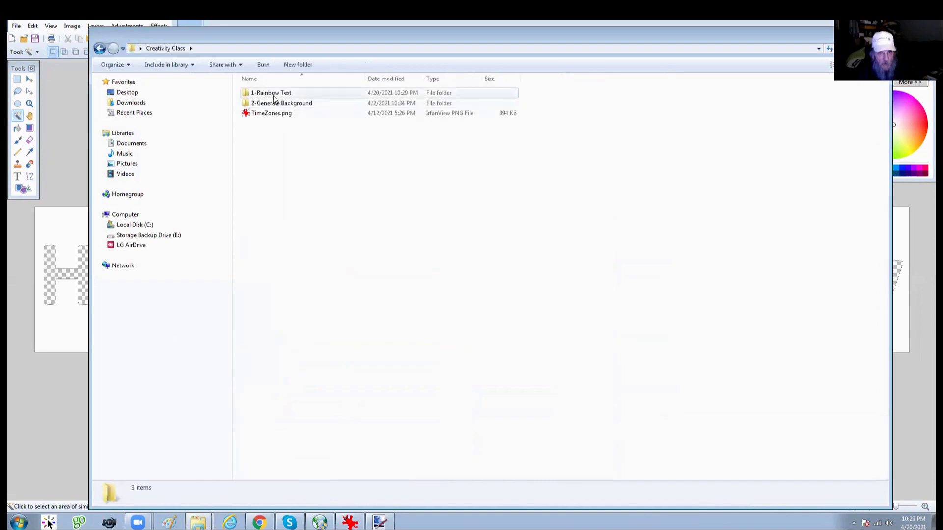
double_click(275, 95)
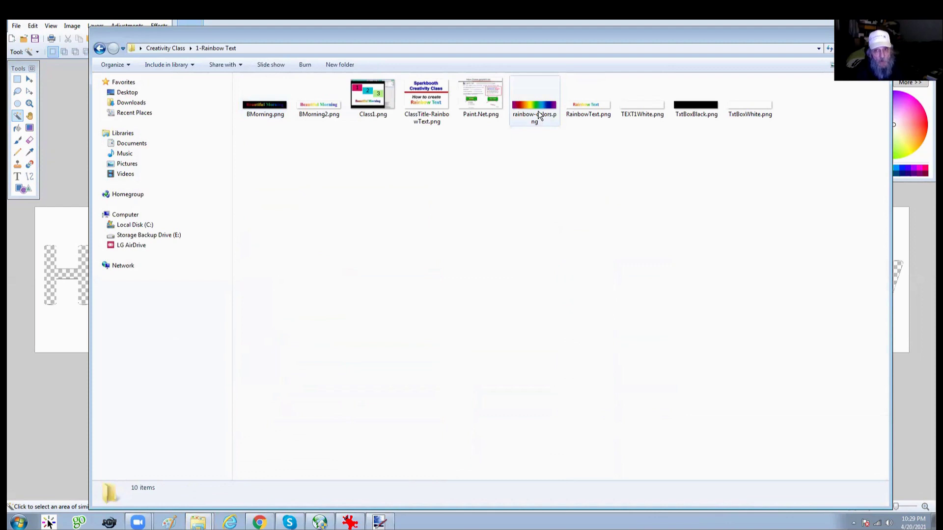
right_click(539, 115)
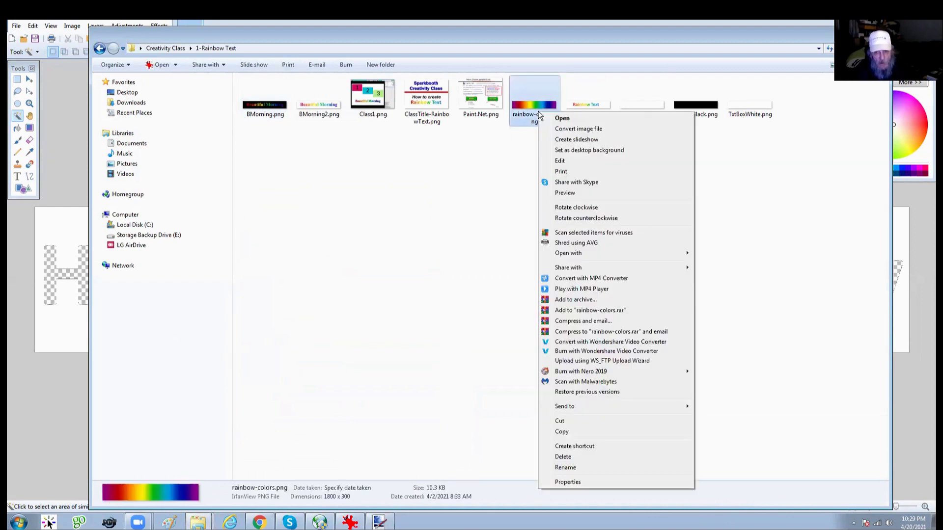
mouse_move(586, 256)
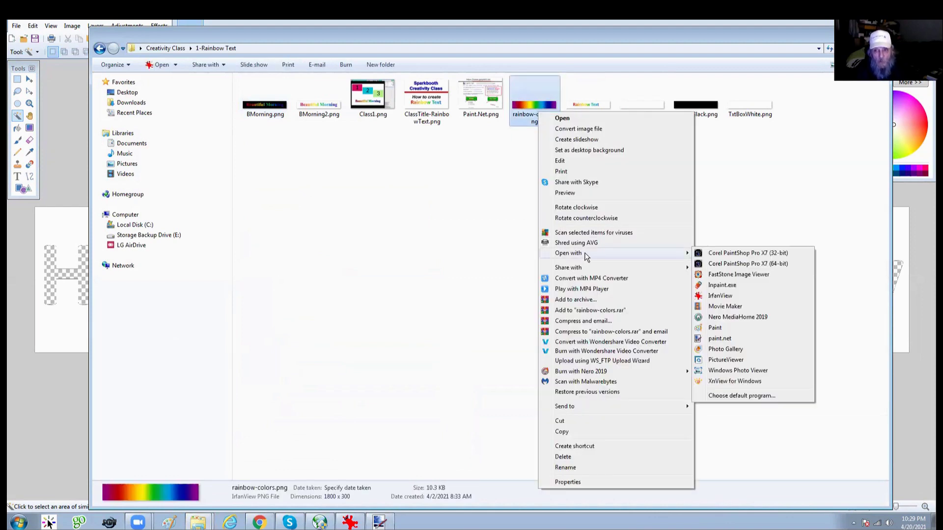
left_click(731, 340)
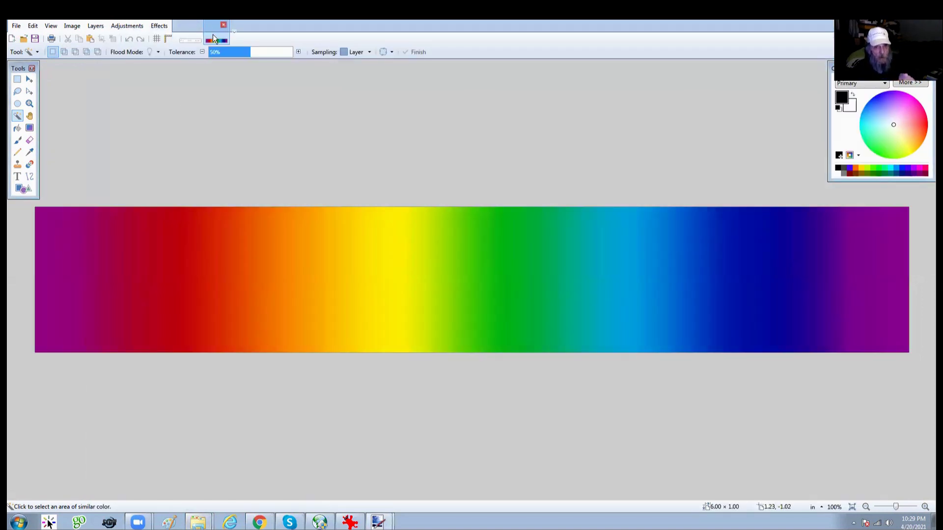
Select all of the TEXT1White stencil image and copy it.
left_click(186, 37)
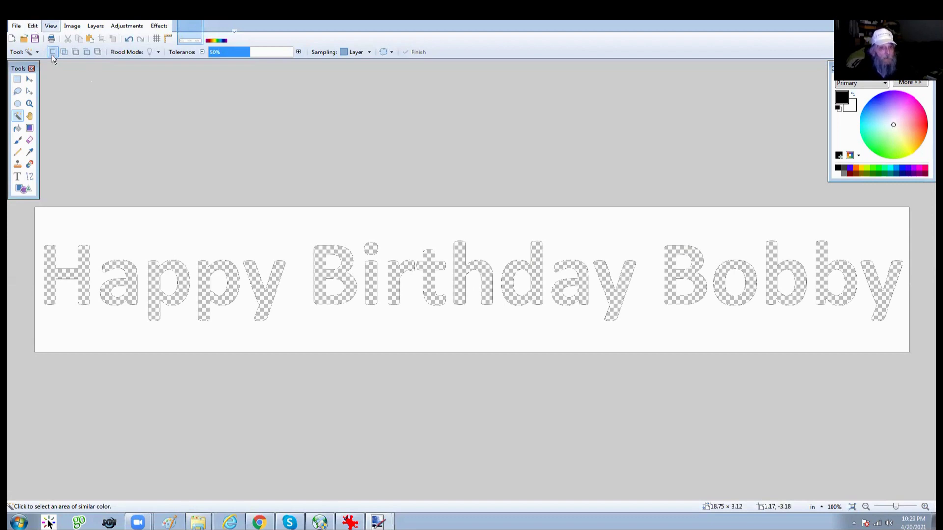
left_click(30, 26)
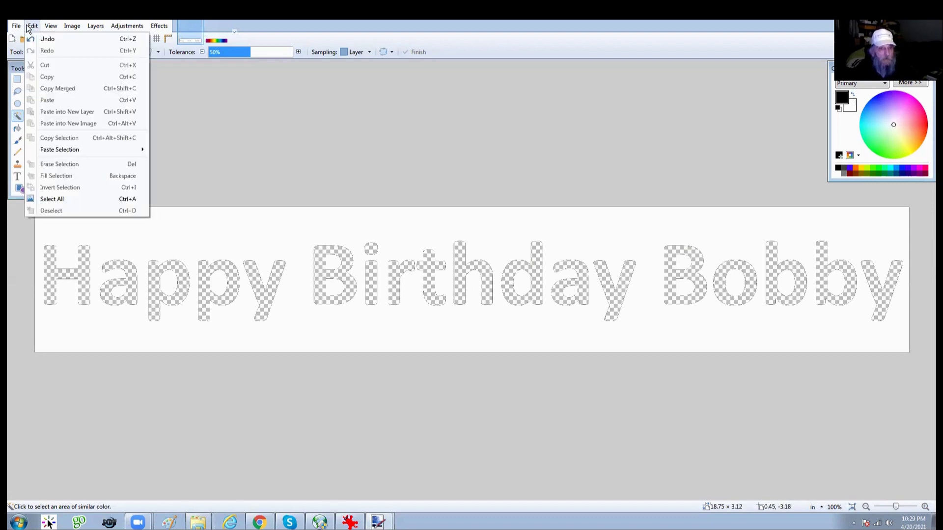
left_click(58, 197)
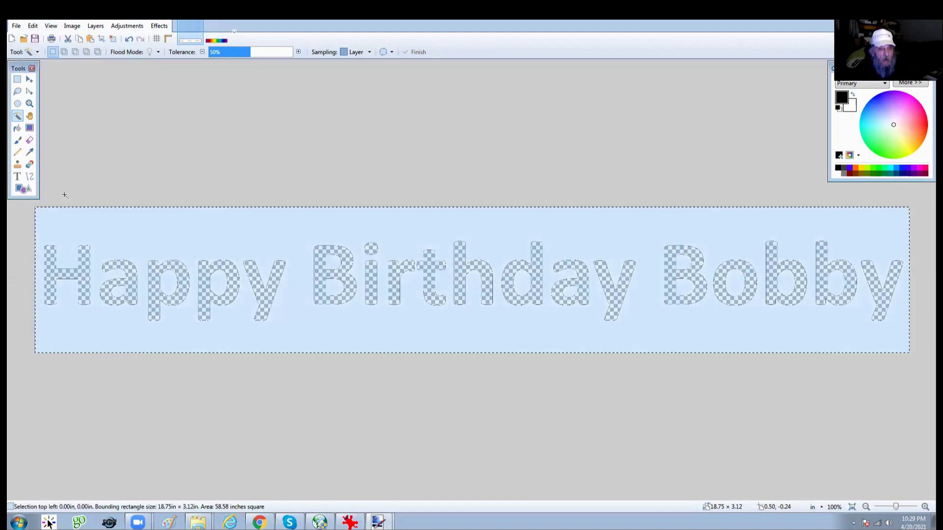
left_click(79, 41)
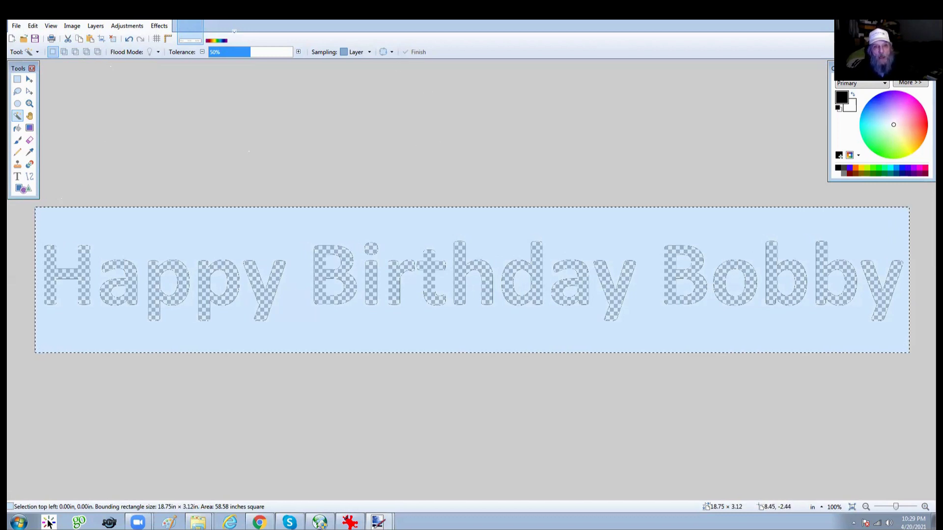
Add a new layer on the rainbow gradient image and paste the stencil onto it.
left_click(214, 39)
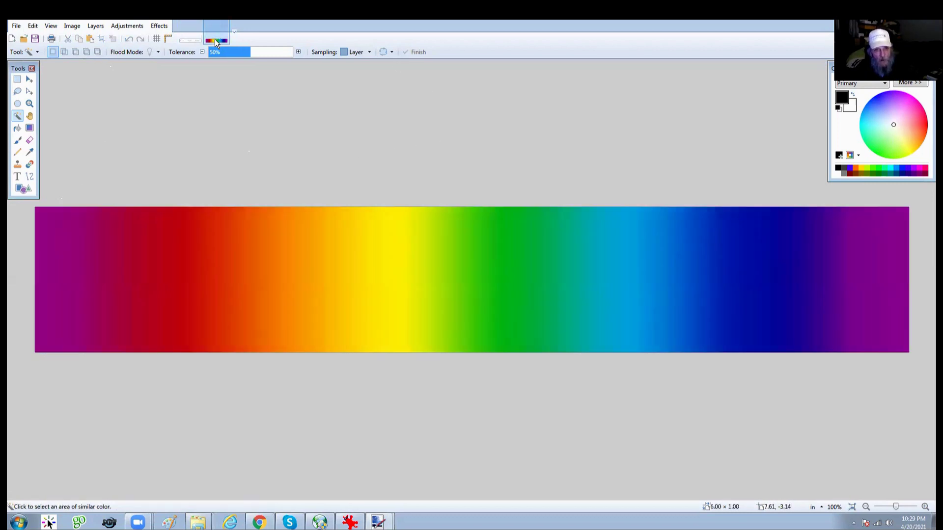
left_click(96, 26)
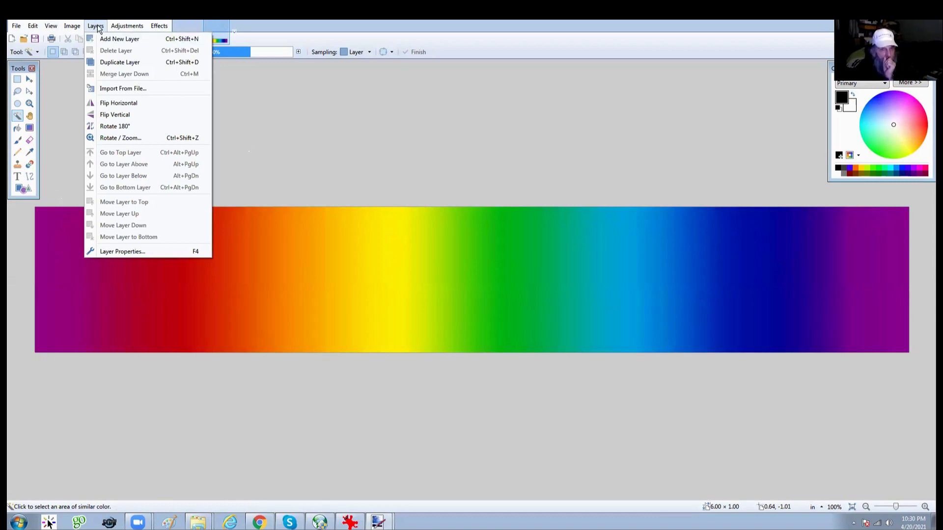
left_click(97, 26)
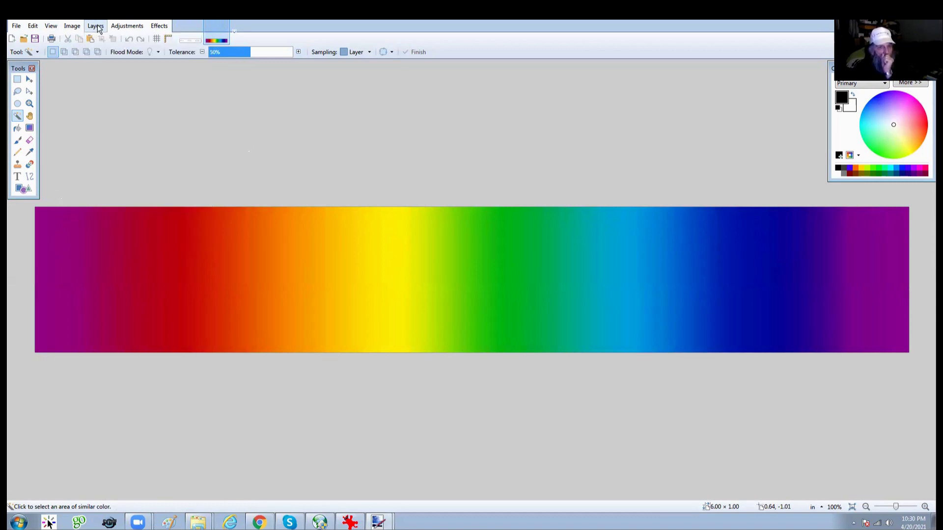
left_click(96, 28)
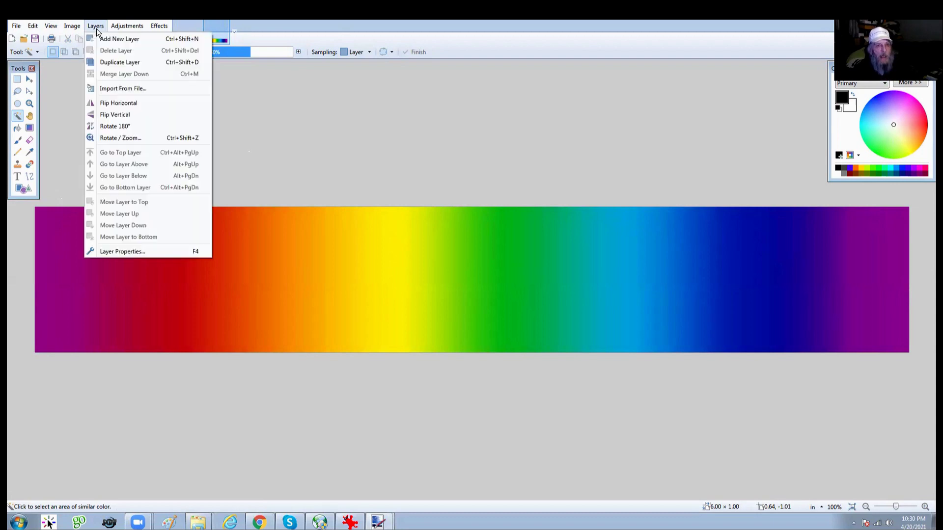
left_click(119, 39)
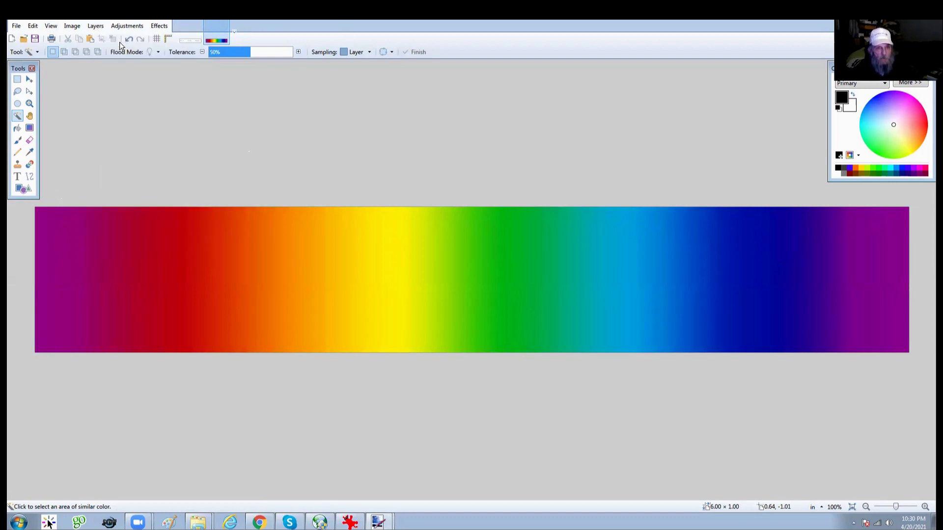
left_click(90, 38)
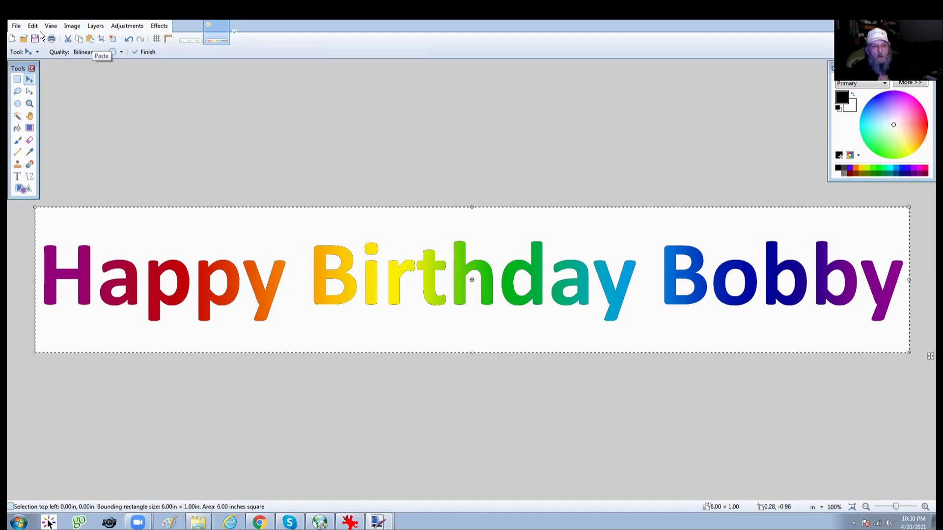
Save the banner as PNG file TEXT2colors.png, accepting the settings and flattening the layers.
left_click(16, 27)
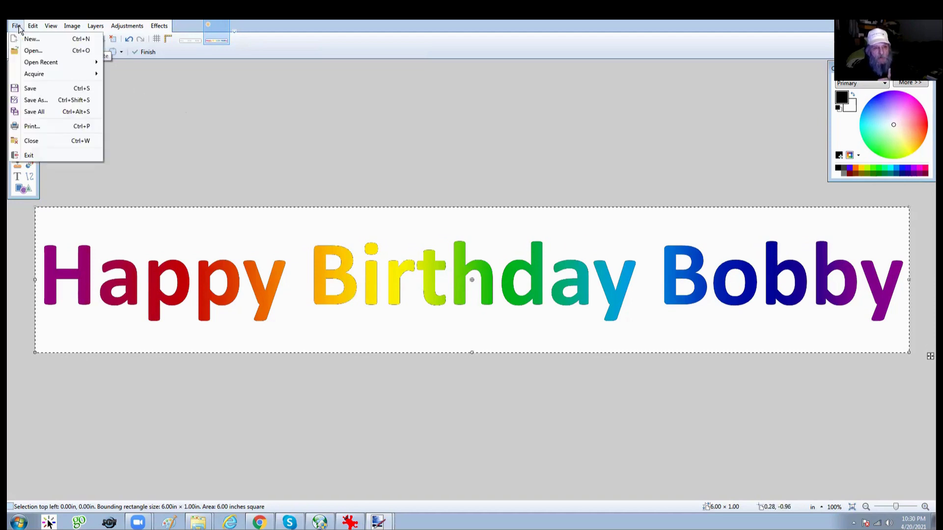
left_click(31, 89)
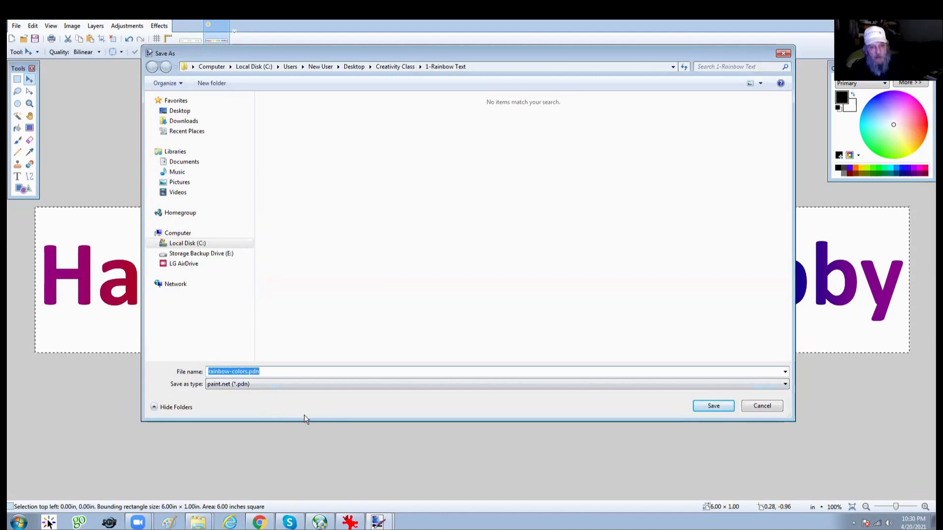
left_click(785, 383)
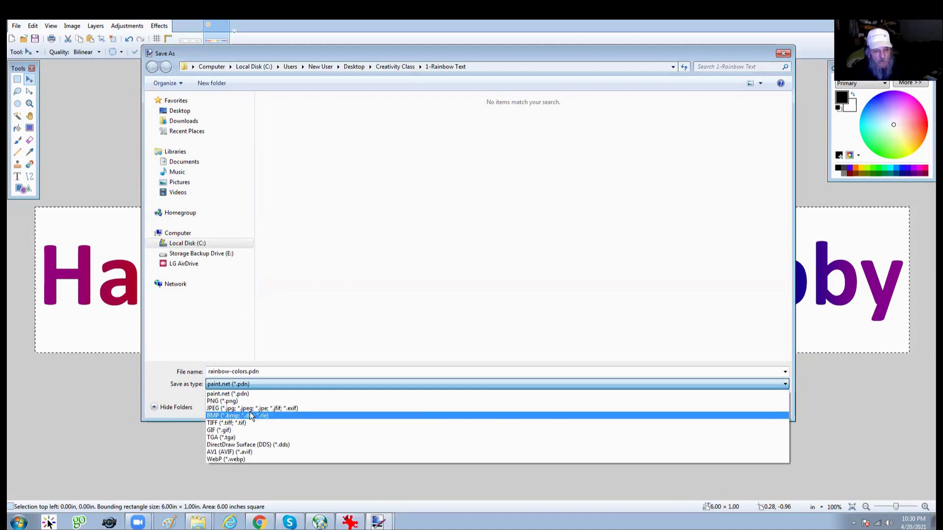
left_click(225, 402)
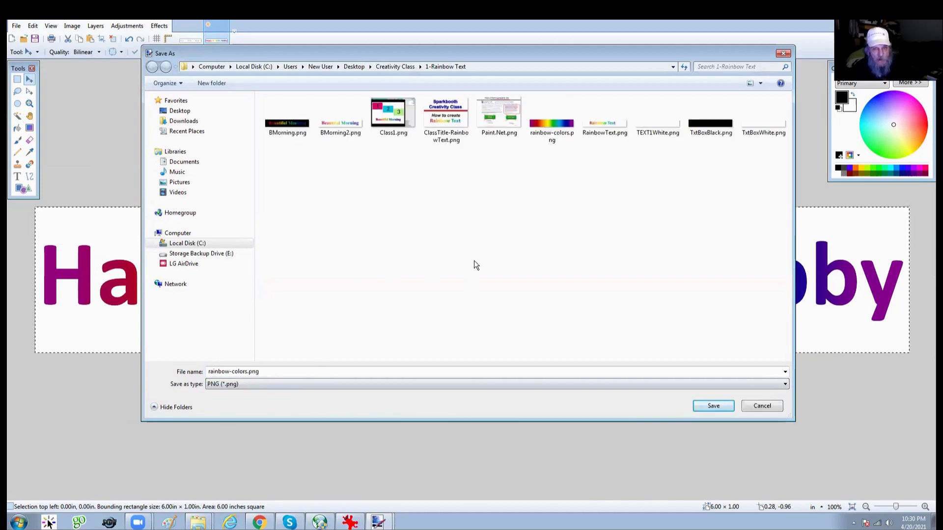
double_click(247, 371)
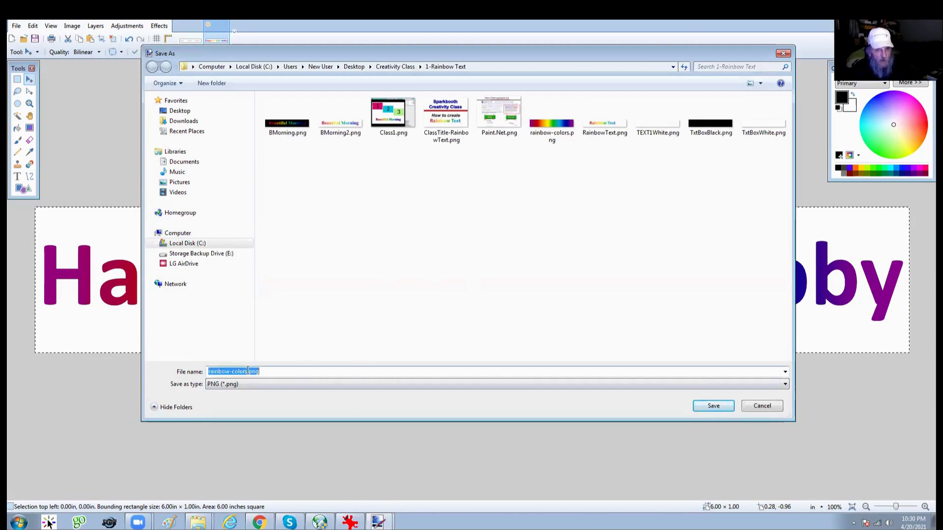
left_click(235, 371)
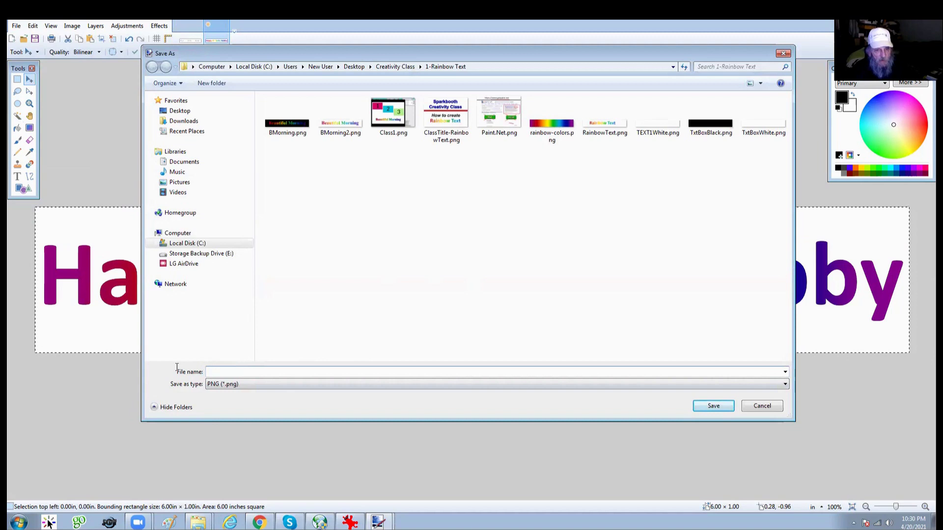
key("shift+Home")
type("TEXT2")
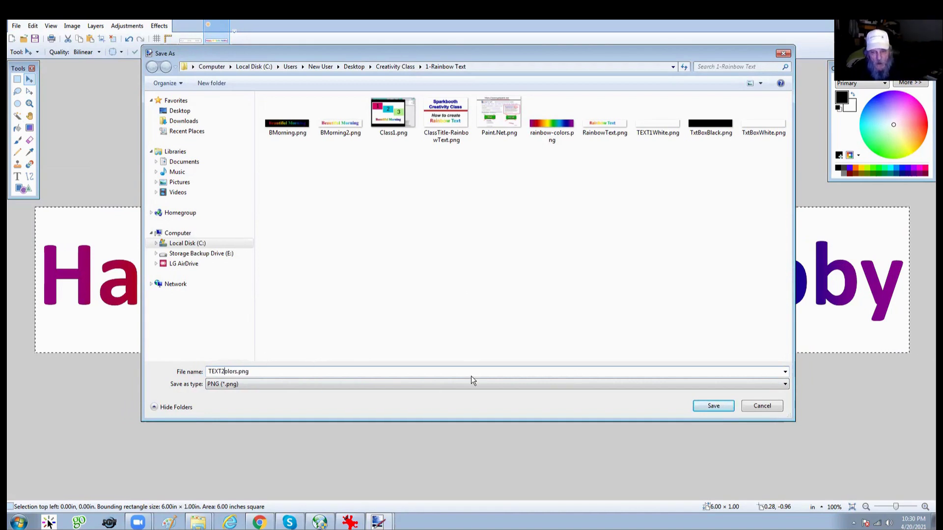
left_click(713, 406)
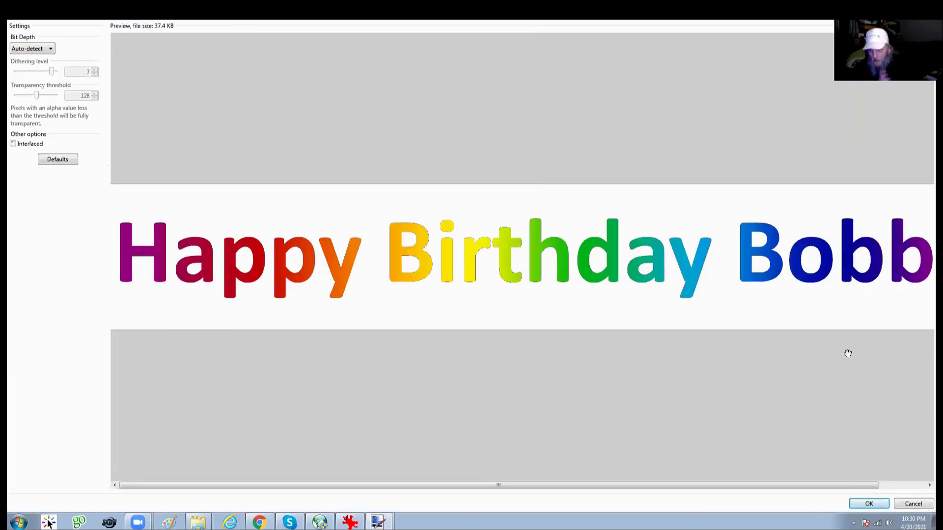
left_click(923, 485)
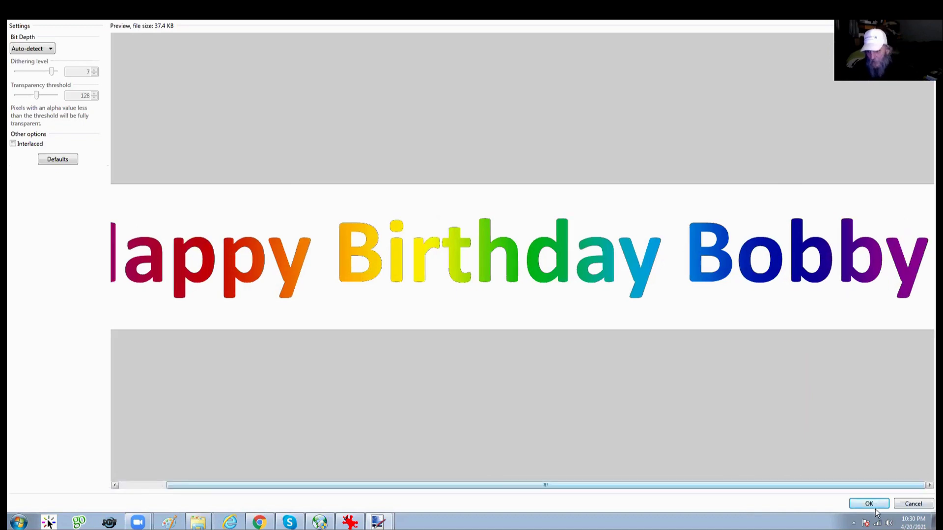
left_click(870, 505)
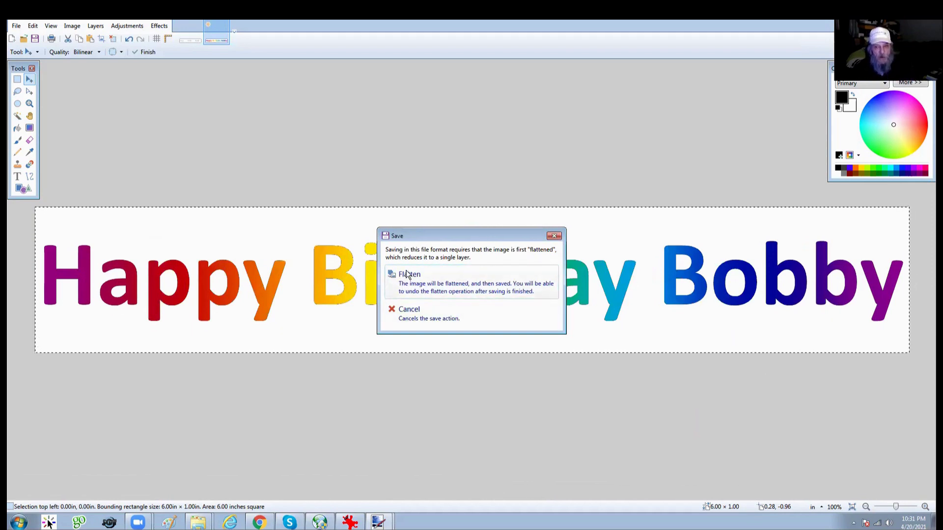
left_click(390, 276)
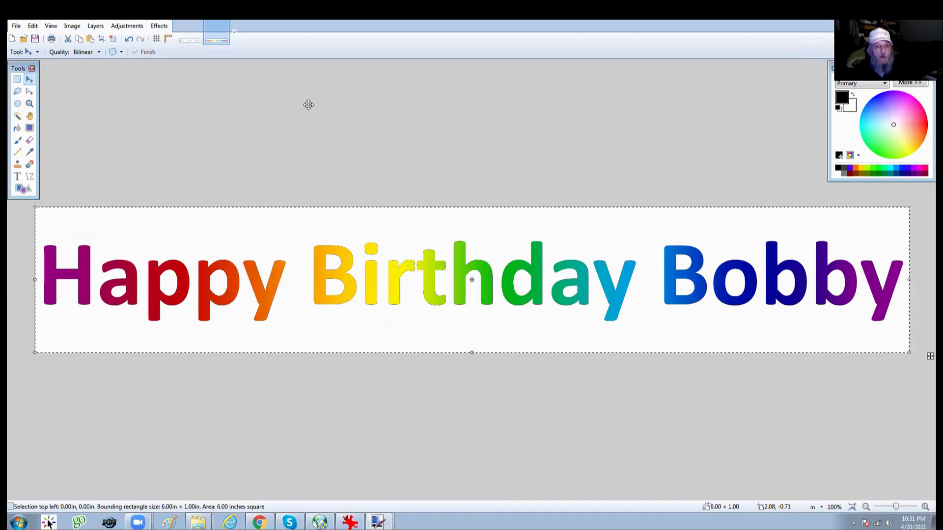
Reopen TEXT2colors.png from the 1-Rainbow Text folder in paint.net via Open with.
mouse_move(198, 521)
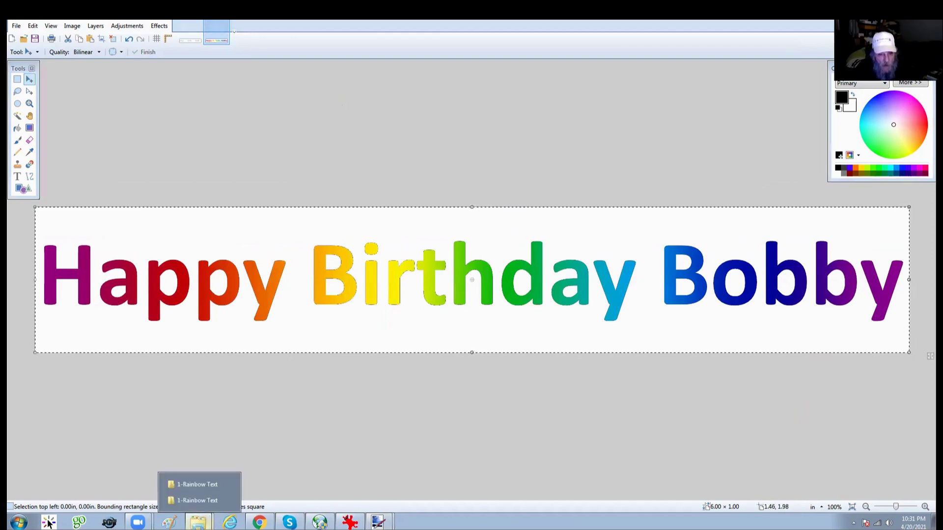
left_click(202, 499)
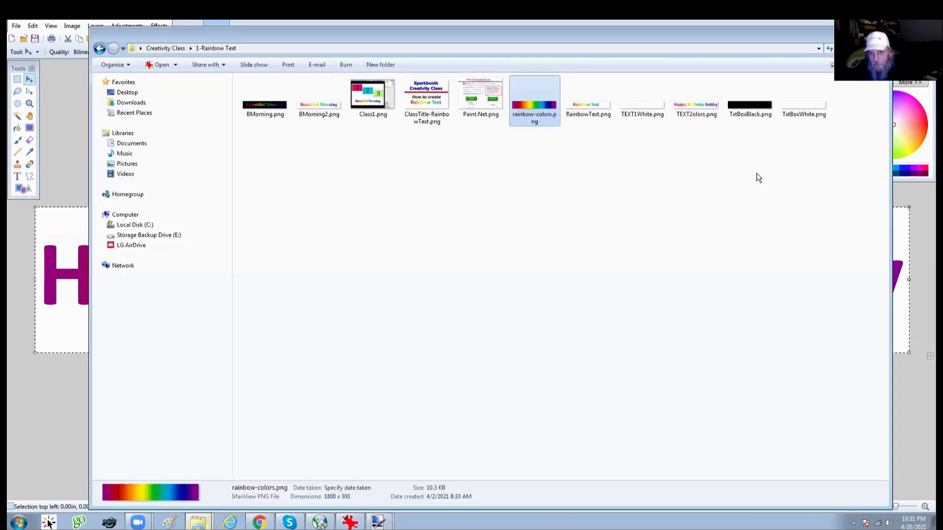
left_click(695, 106)
right_click(696, 106)
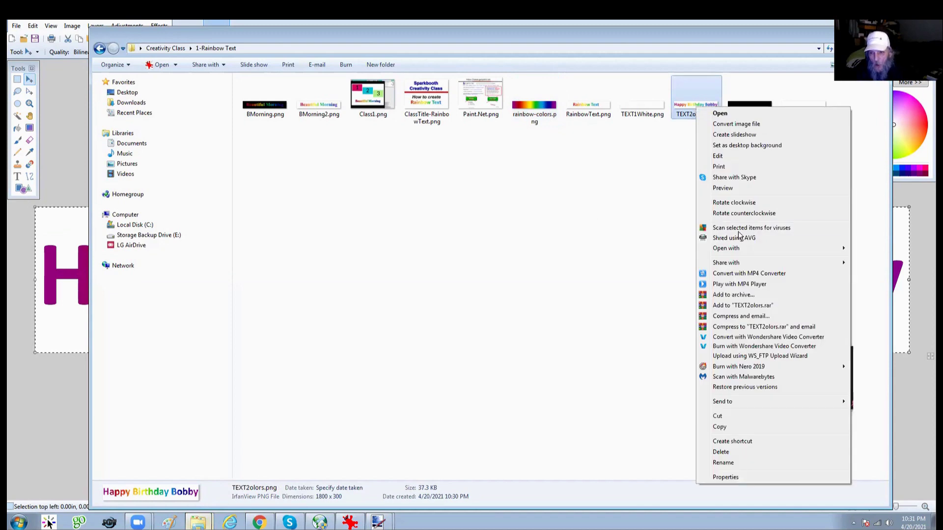
mouse_move(738, 248)
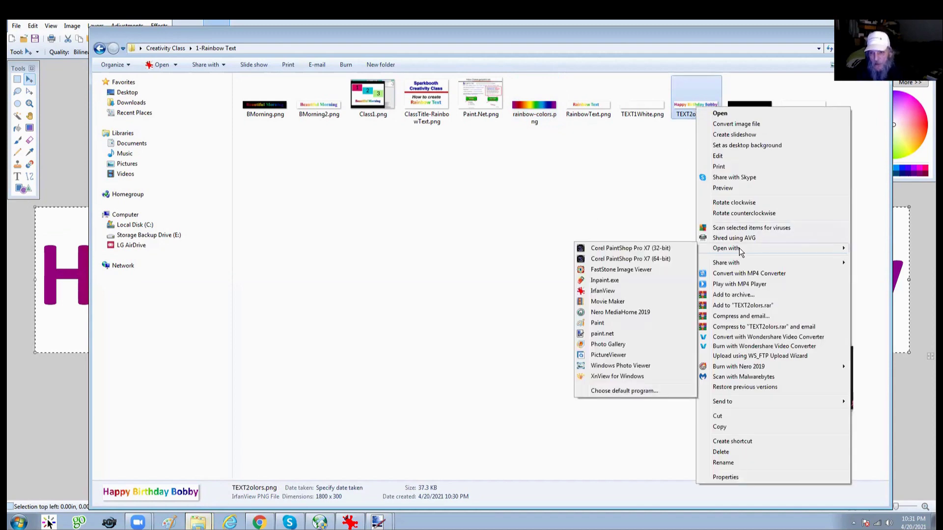
left_click(609, 333)
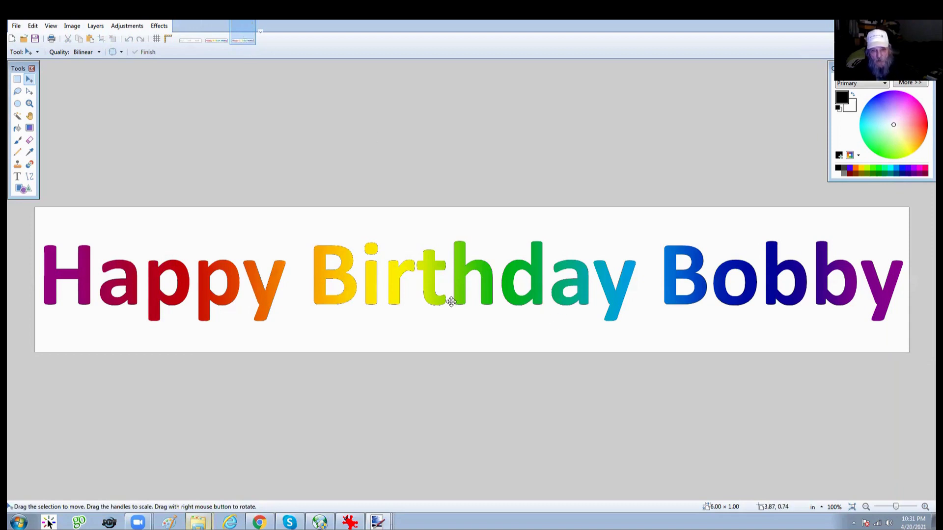
Use the Magic Wand to erase the white background around the letters.
left_click(17, 117)
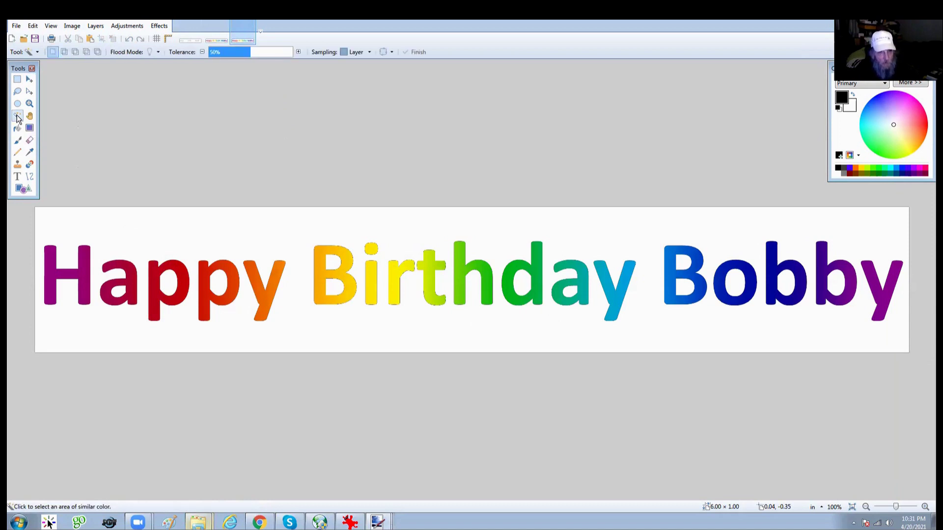
left_click(279, 229)
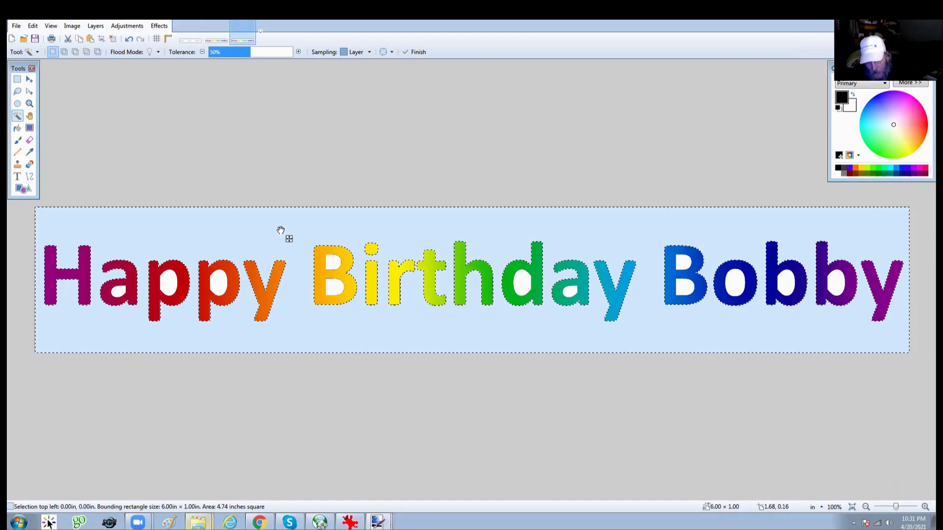
key("Delete")
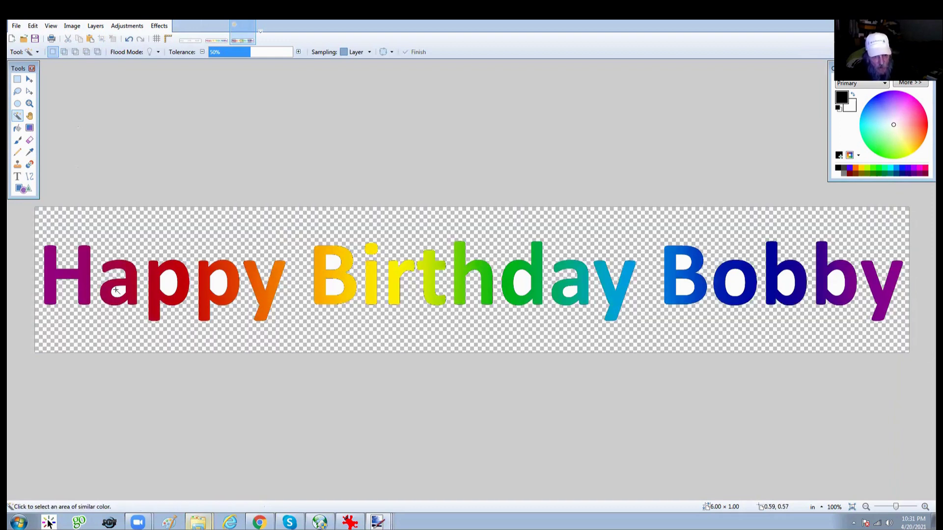
Erase the white insides of the a, both p's, B, d and a in 'Happy Birthday'.
left_click(117, 291)
key("Delete")
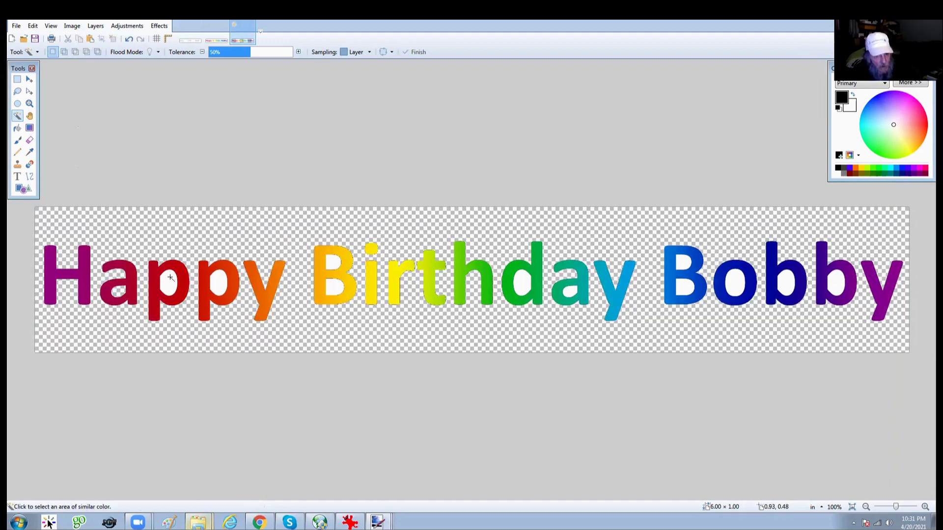
left_click(170, 278)
key("Delete")
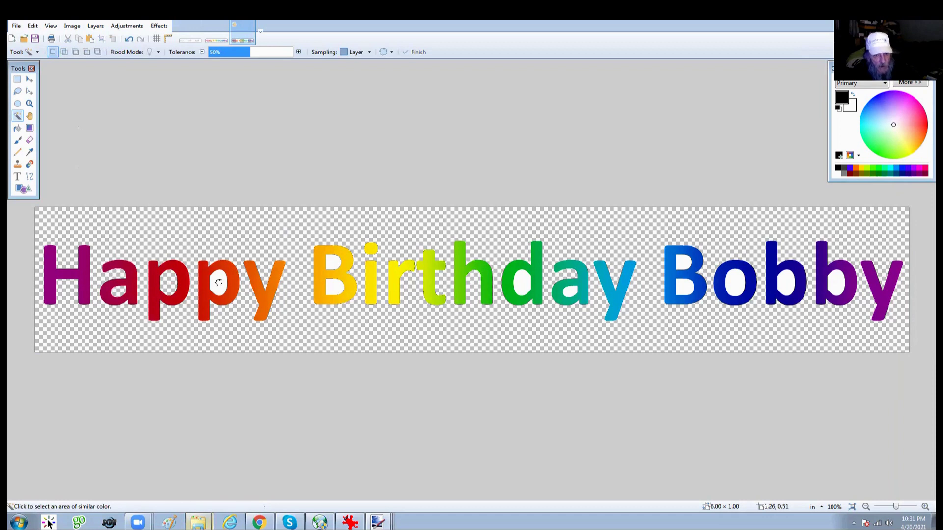
left_click(219, 279)
key("Delete")
left_click(334, 262)
key("Delete")
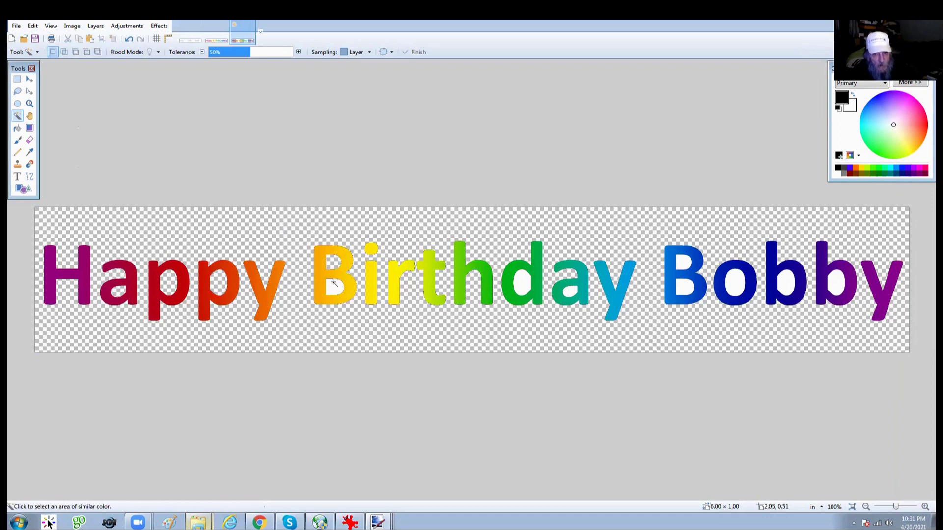
left_click(333, 287)
key("Delete")
left_click(522, 280)
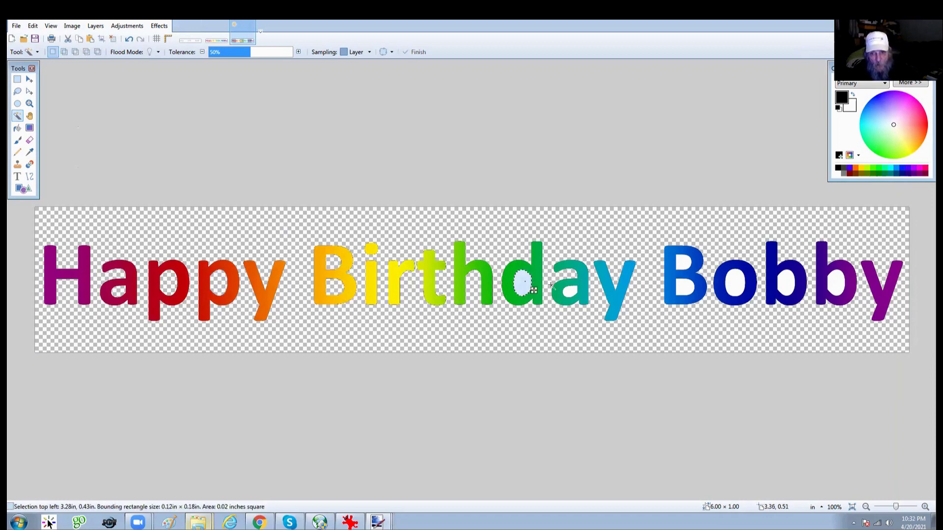
key("Delete")
left_click(569, 292)
key("Delete")
Erase the white holes of the B, o and both b's in 'Bobby'.
left_click(683, 263)
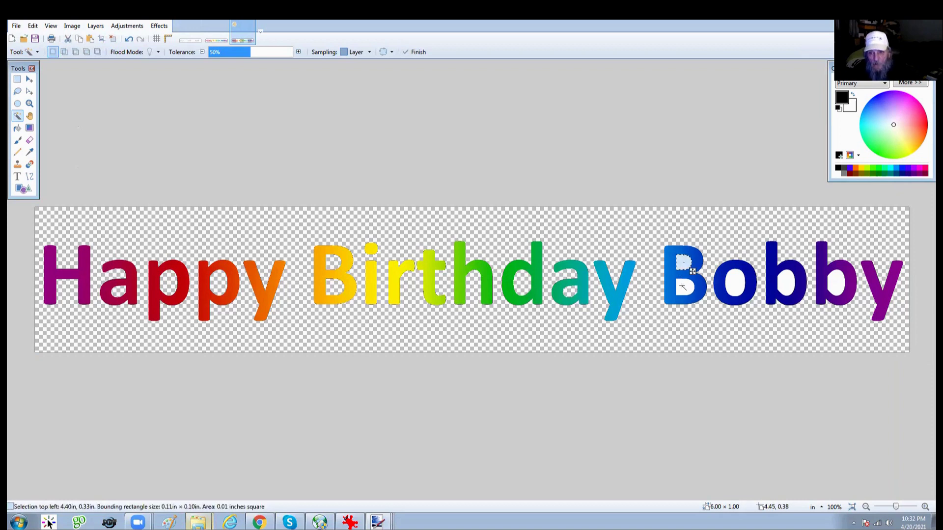
key("Delete")
left_click(682, 292)
key("Delete")
left_click(735, 282)
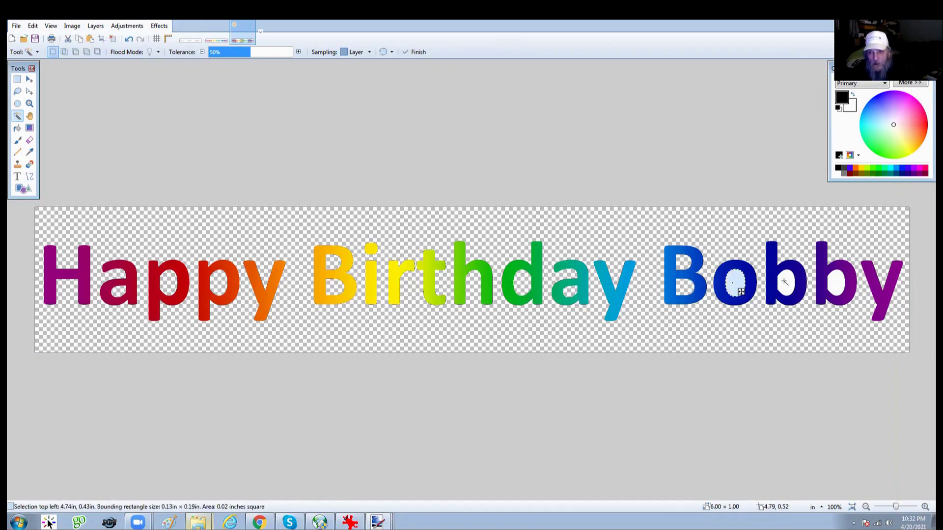
key("Delete")
left_click(783, 281)
key("Delete")
left_click(837, 281)
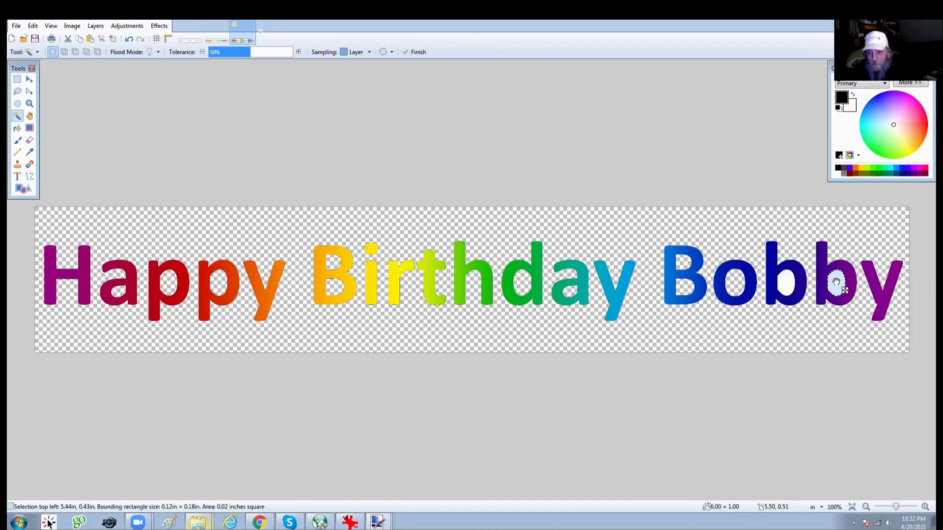
key("Delete")
left_click(784, 279)
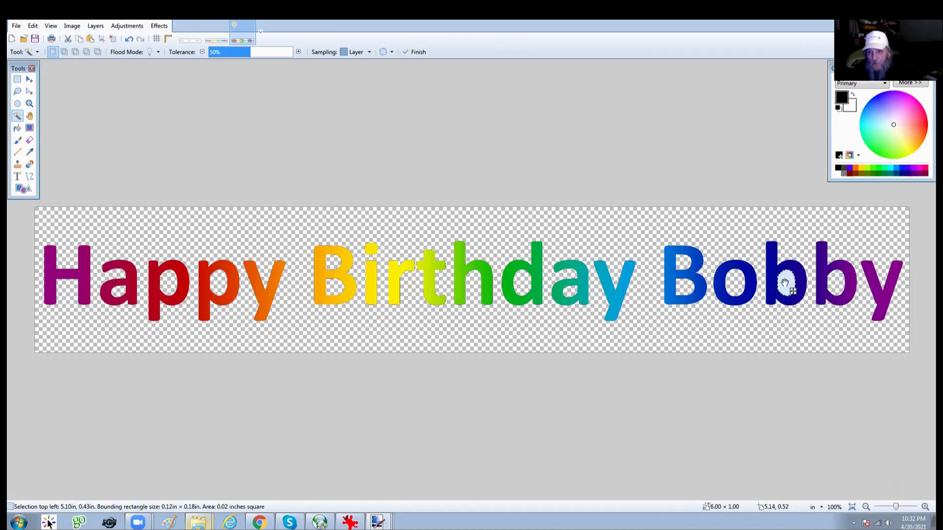
key("Delete")
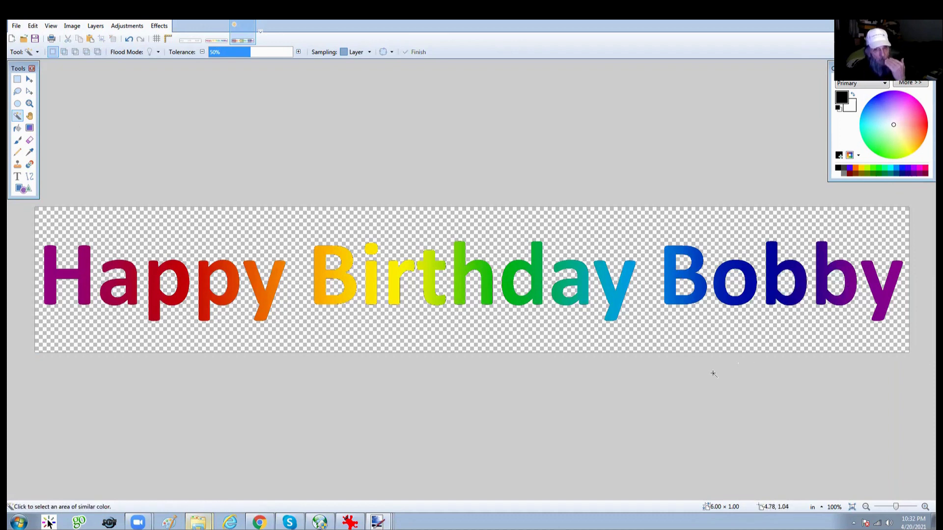
left_click(15, 27)
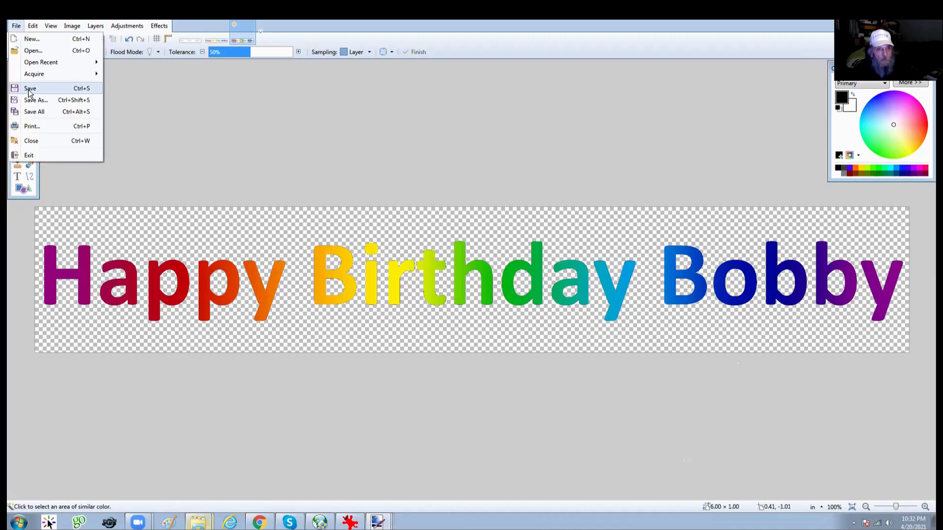
Save the image as PNG, then open TEXT2olors.png from the 1-Rainbow Text folder to check it.
left_click(30, 90)
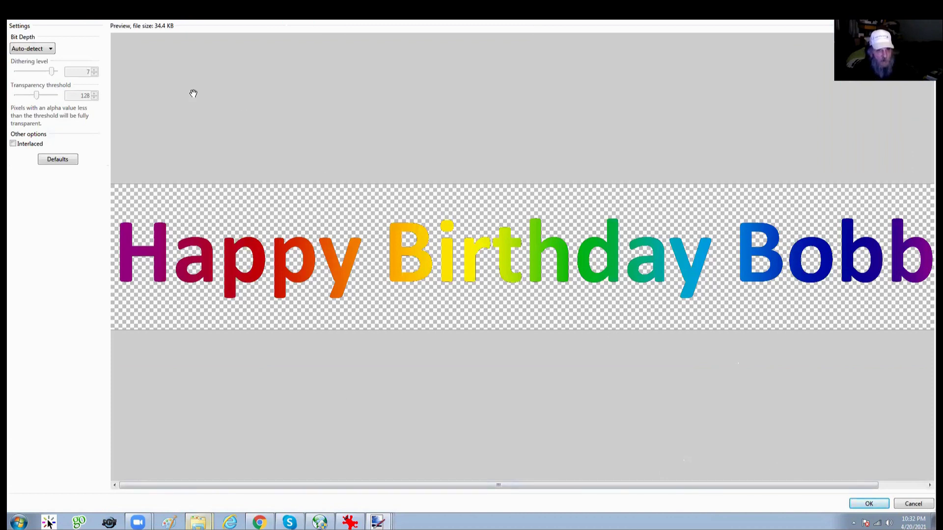
left_click(869, 505)
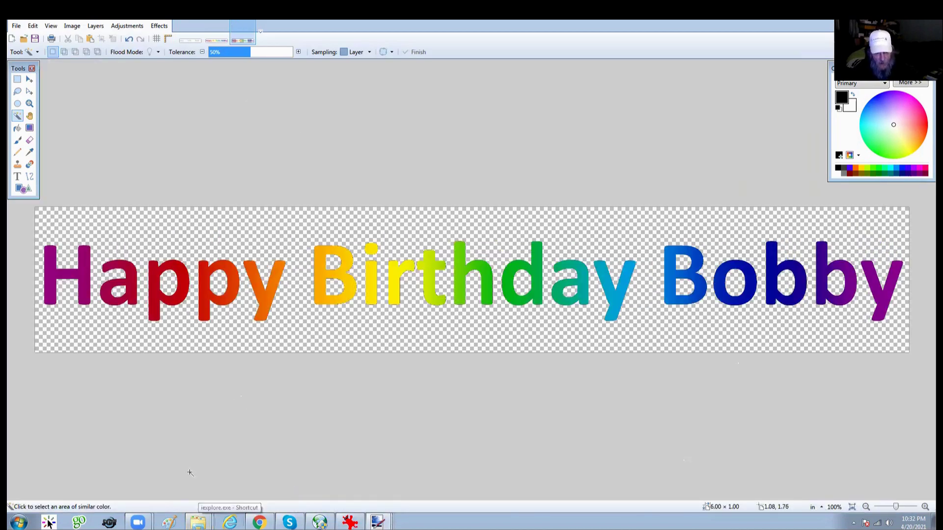
mouse_move(198, 522)
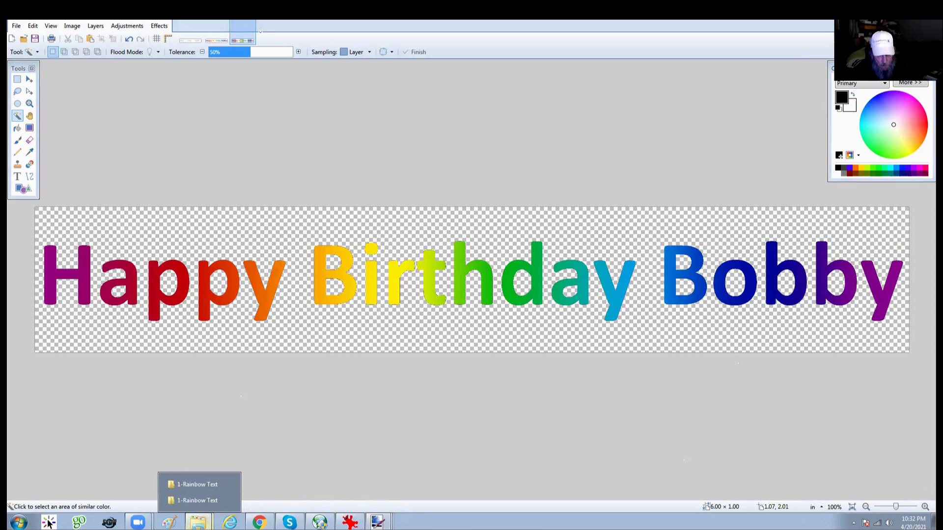
left_click(197, 500)
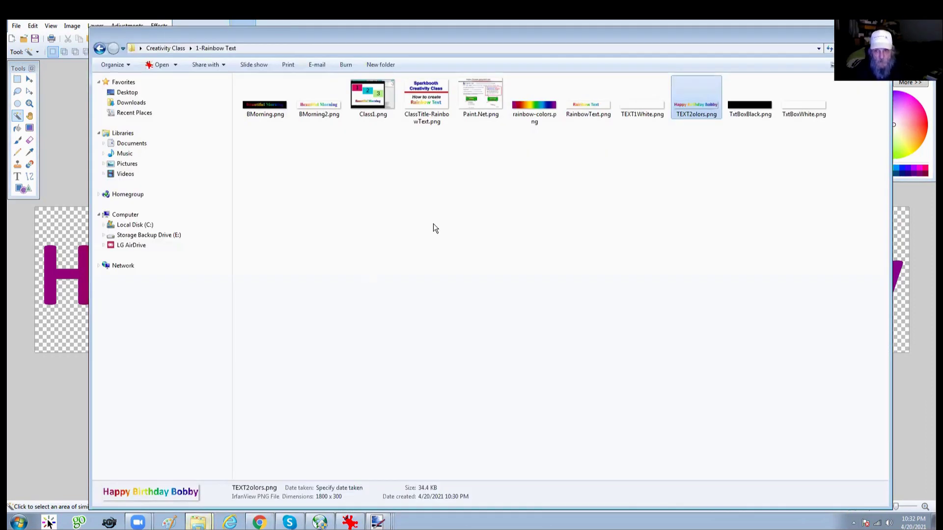
double_click(695, 107)
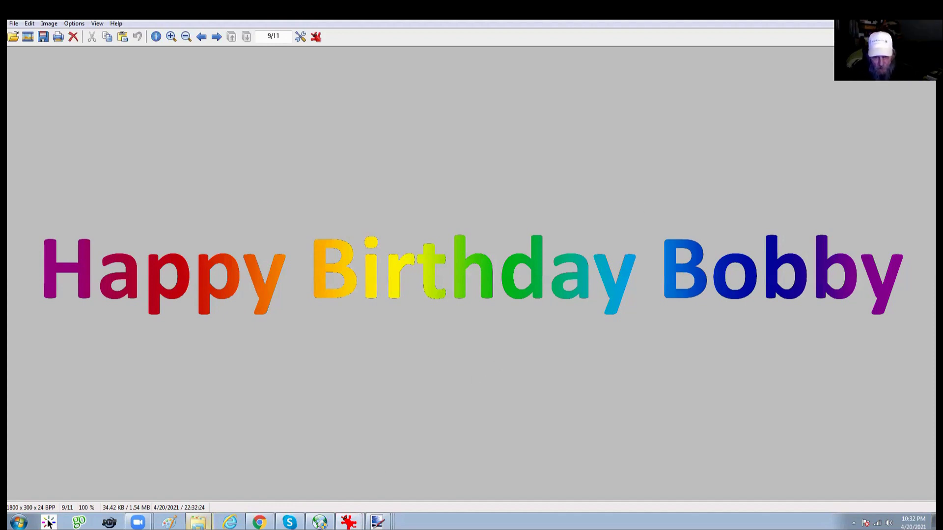
Close the Paint.NET window from its taskbar icon and show the desktop.
right_click(377, 521)
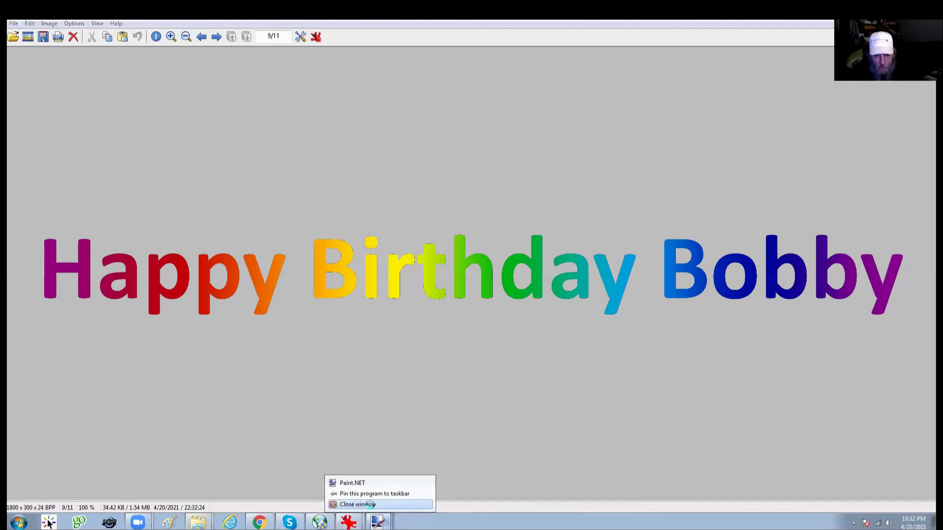
left_click(373, 504)
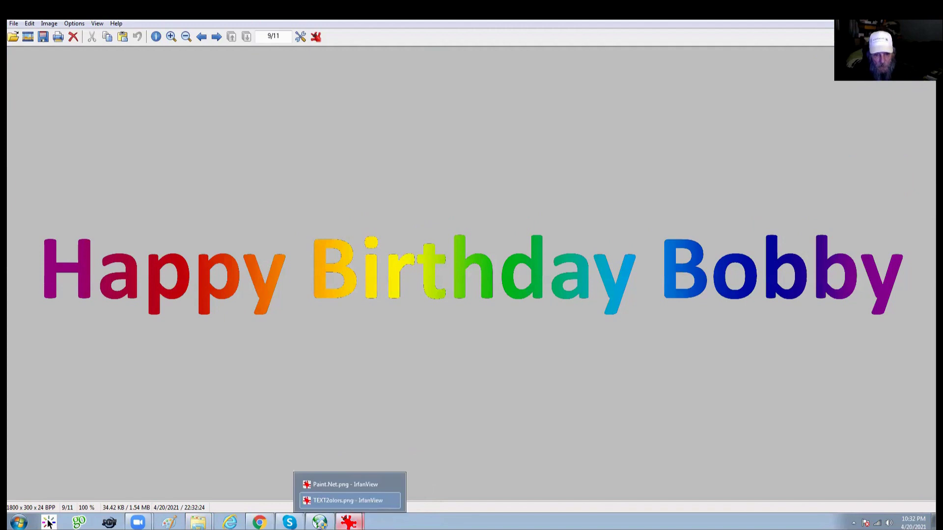
mouse_move(289, 522)
mouse_move(320, 522)
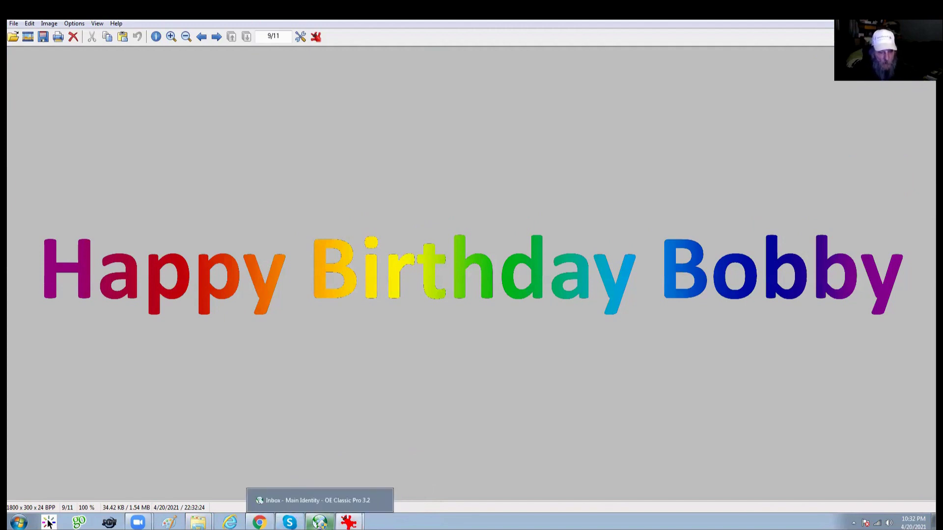
mouse_move(349, 522)
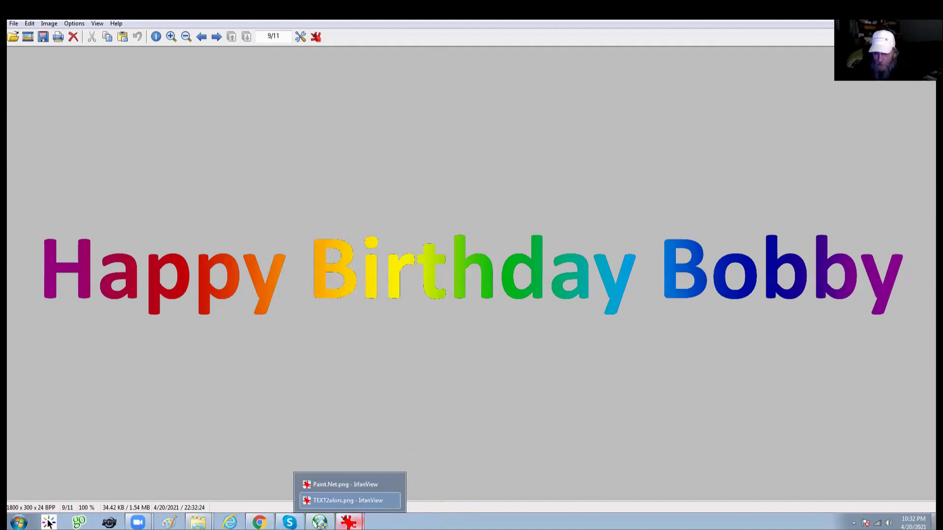
key("super+d")
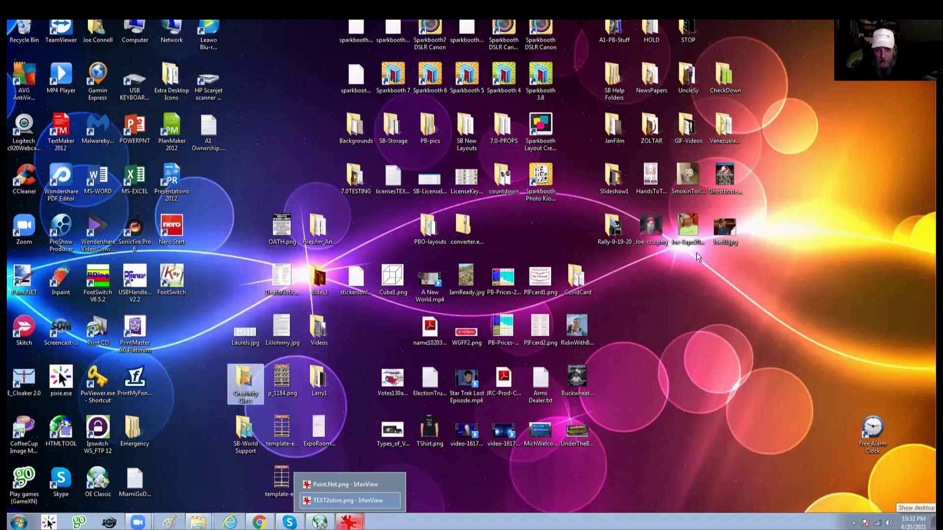
Launch Sparkbooth 7 from its desktop shortcut.
left_click(397, 88)
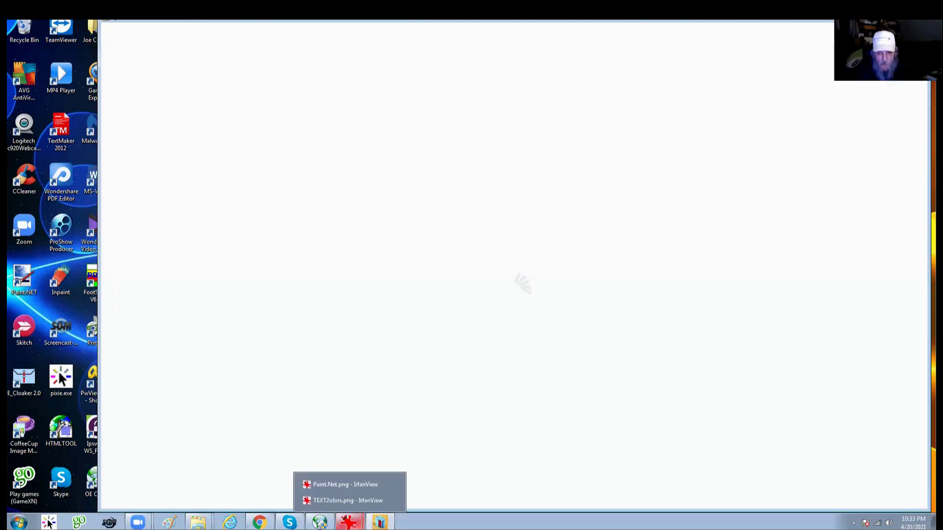
right_click(349, 522)
Close all IrfanView windows and bring up the Sparkbooth settings with Escape.
left_click(338, 507)
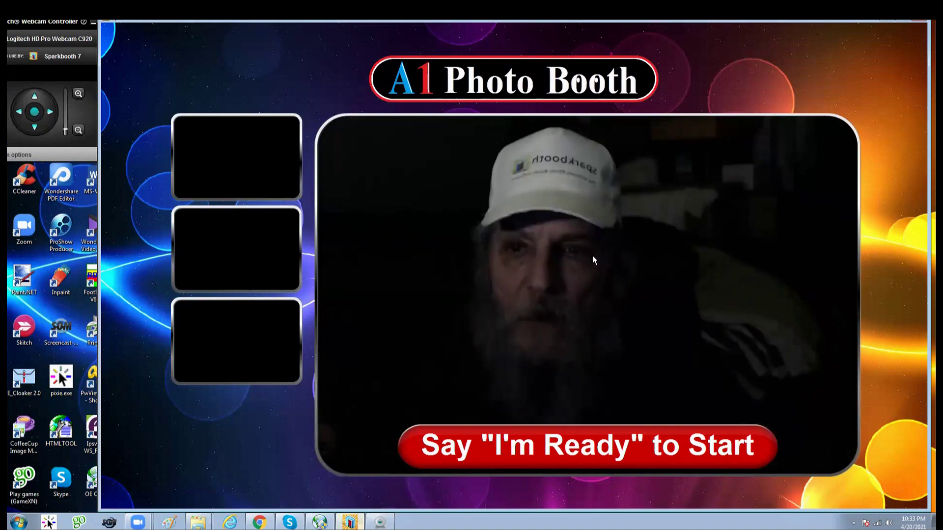
key("Escape")
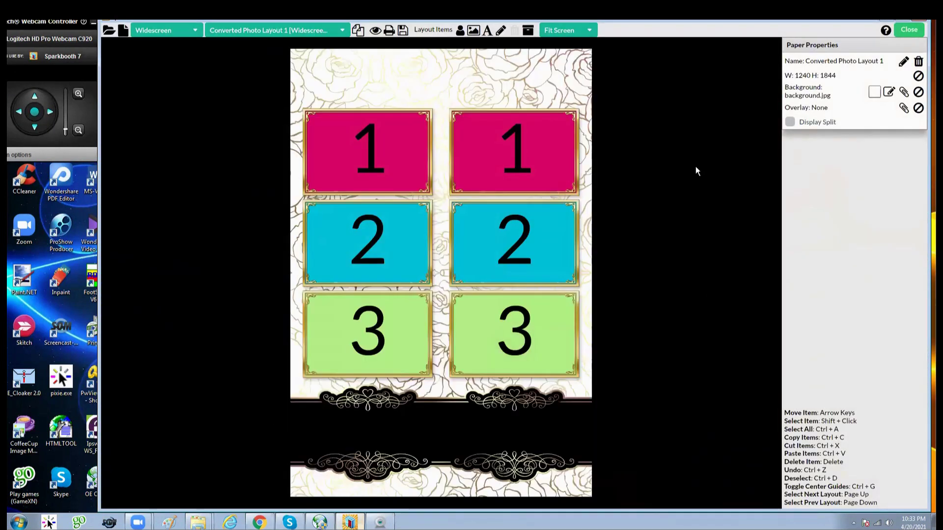
Add TEXT2olors.png from Creativity Class > 1-Rainbow Text as an image on the layout.
left_click(472, 31)
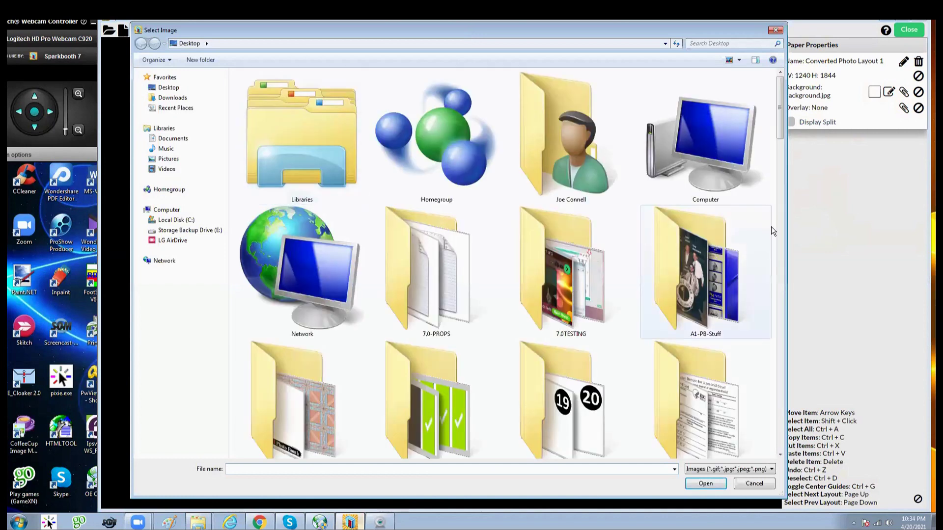
left_click_drag(778, 121, 780, 161)
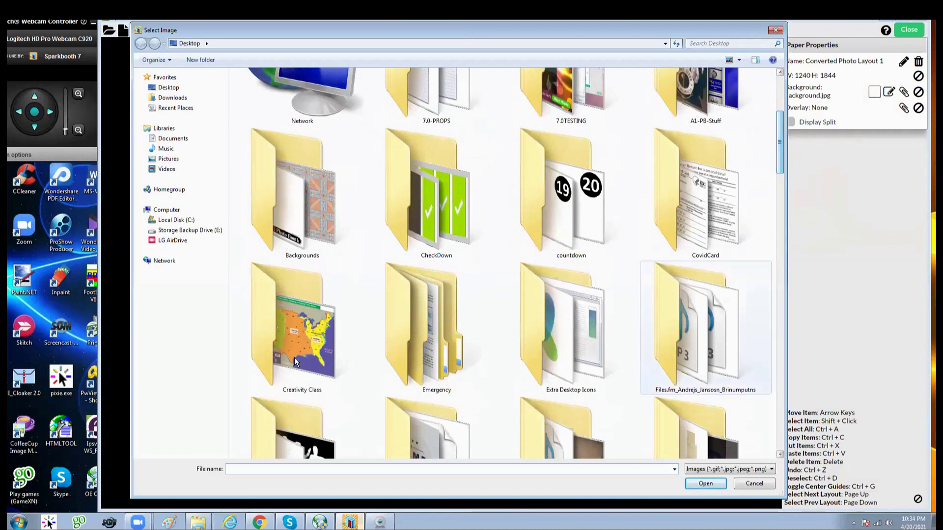
double_click(295, 351)
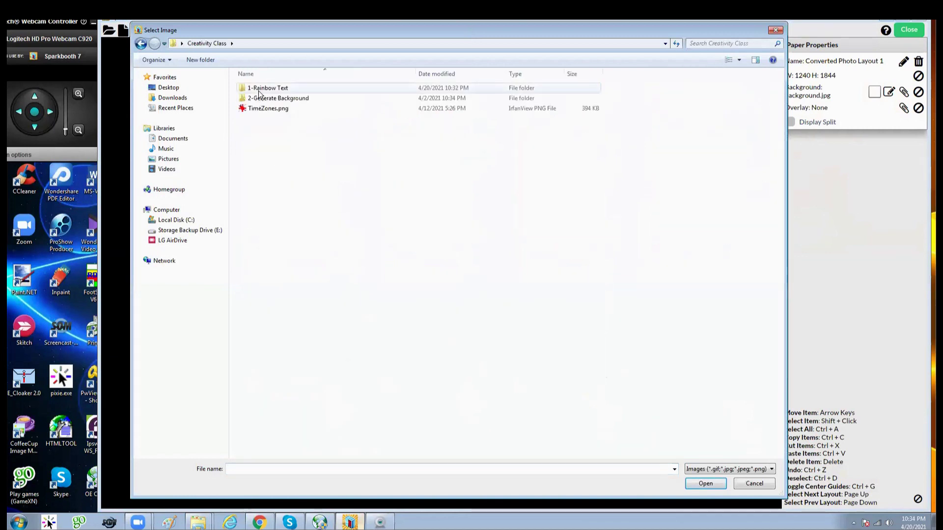
key("Return")
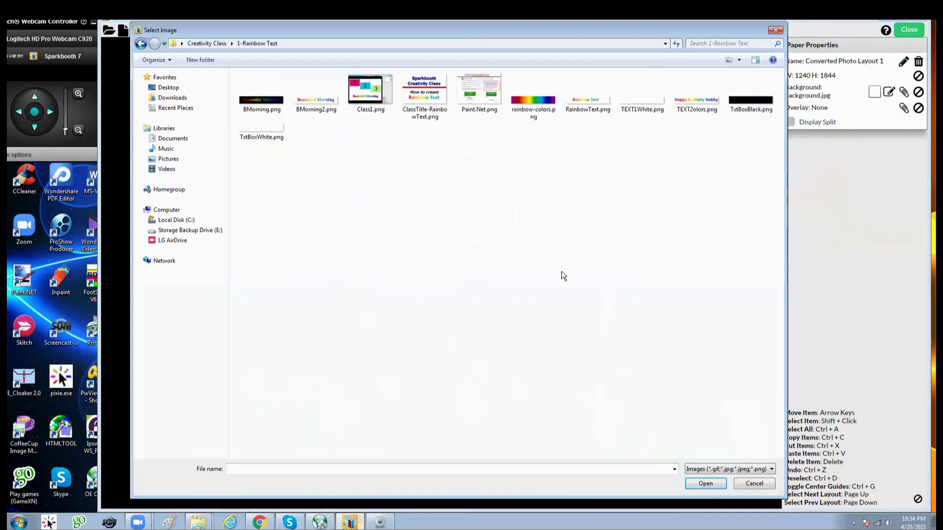
double_click(690, 103)
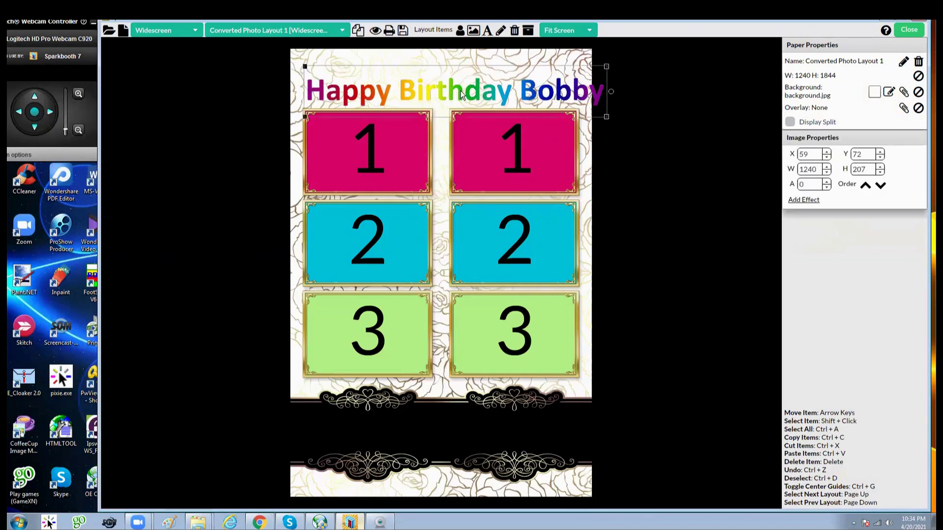
Resize the title image to 613 x 102 and place it at X 27, Y 68.
left_click_drag(488, 81, 482, 184)
left_click_drag(481, 97, 494, 445)
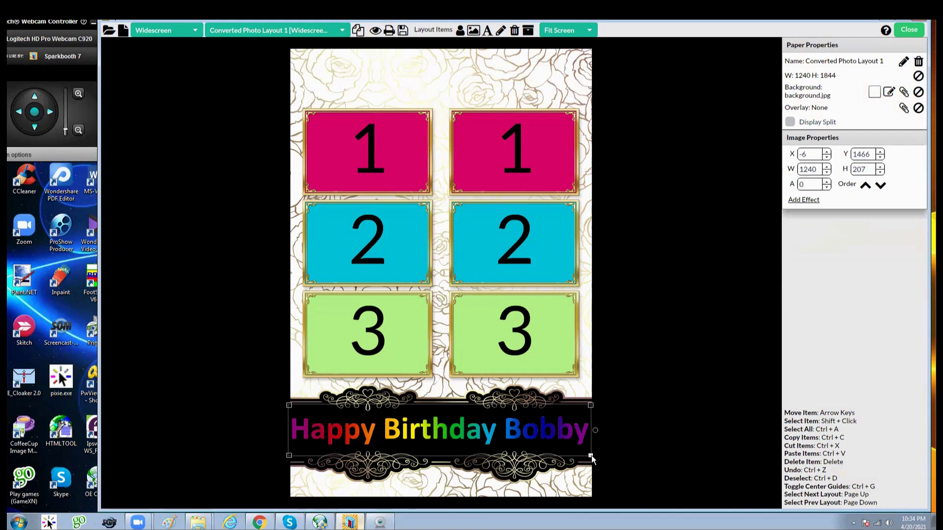
left_click_drag(591, 456, 525, 448)
left_click_drag(467, 448, 441, 467)
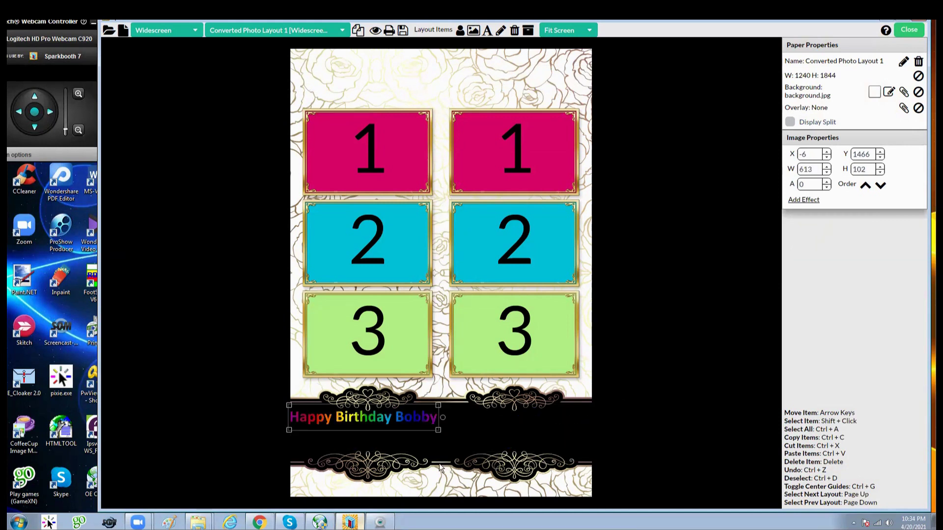
left_click_drag(406, 417, 413, 438)
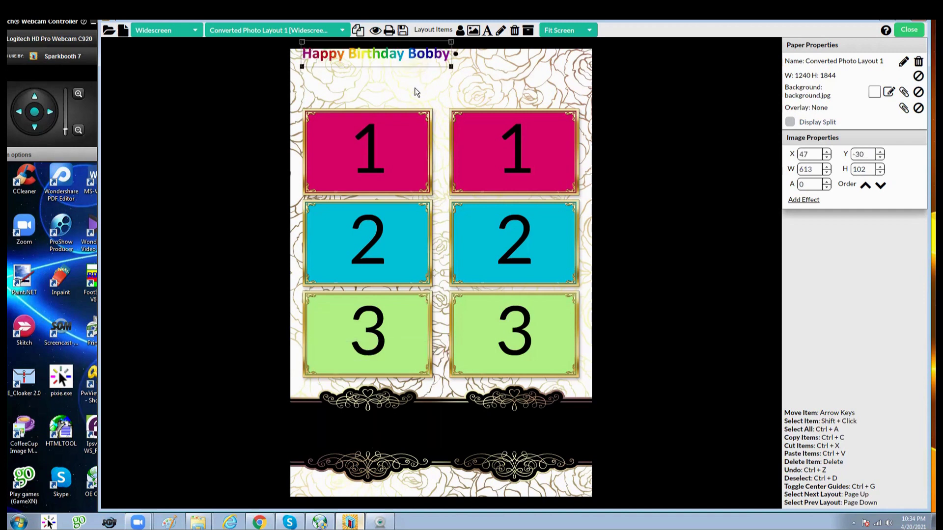
left_click_drag(415, 92, 418, 86)
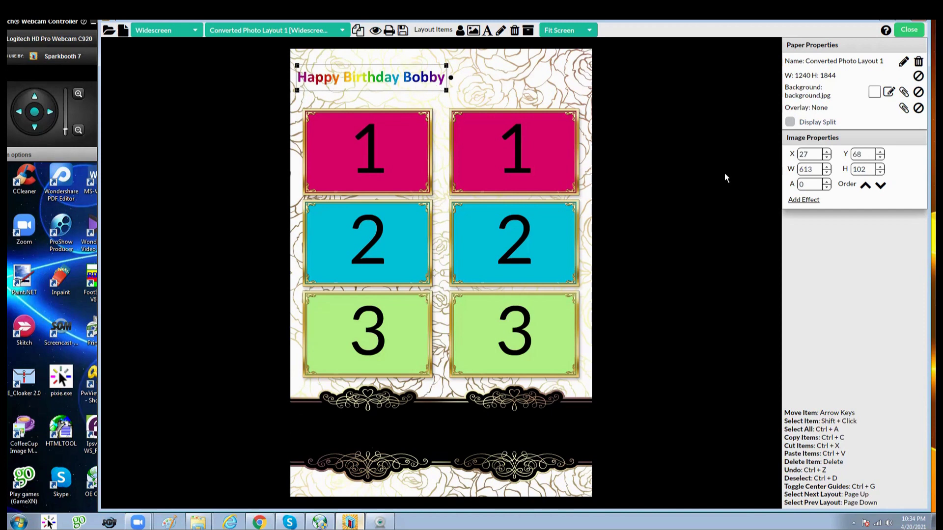
left_click(804, 201)
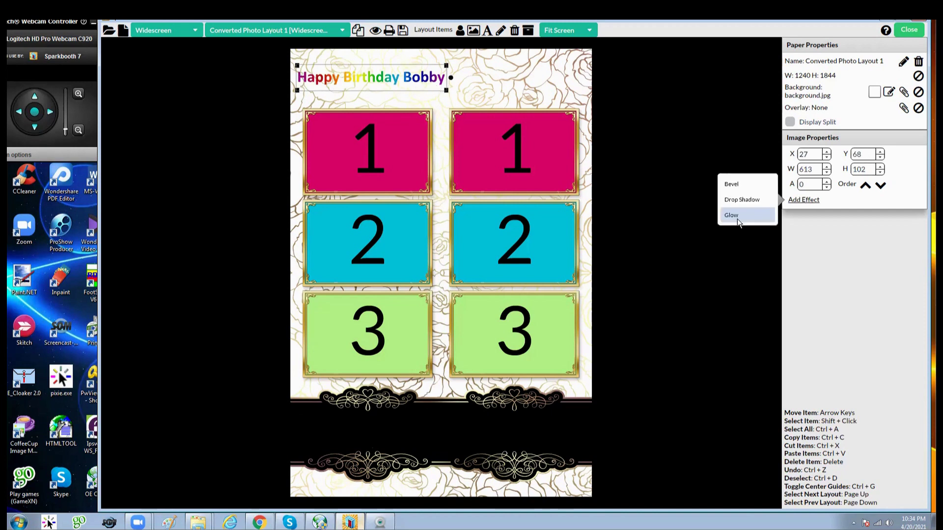
Add a drop shadow to the title, zoom to 100%, and shrink it to about 510 x 84.
left_click(748, 200)
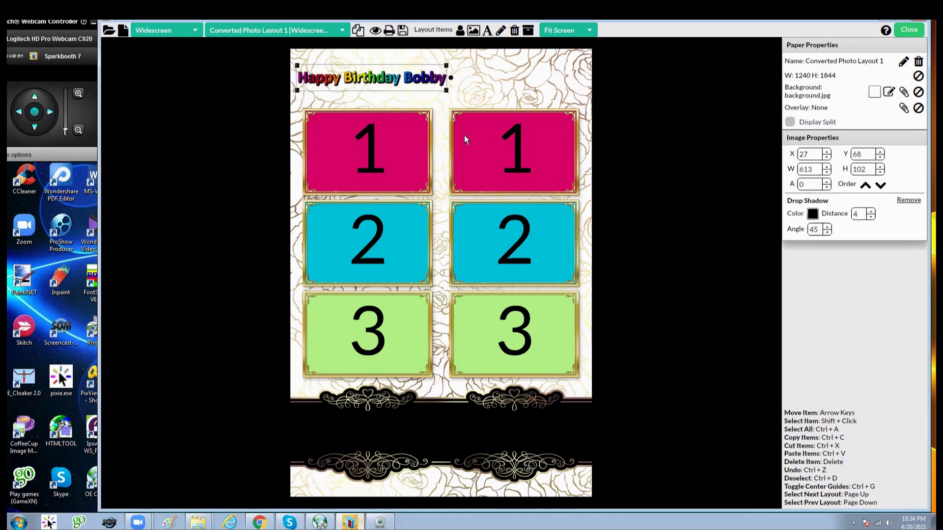
left_click(576, 32)
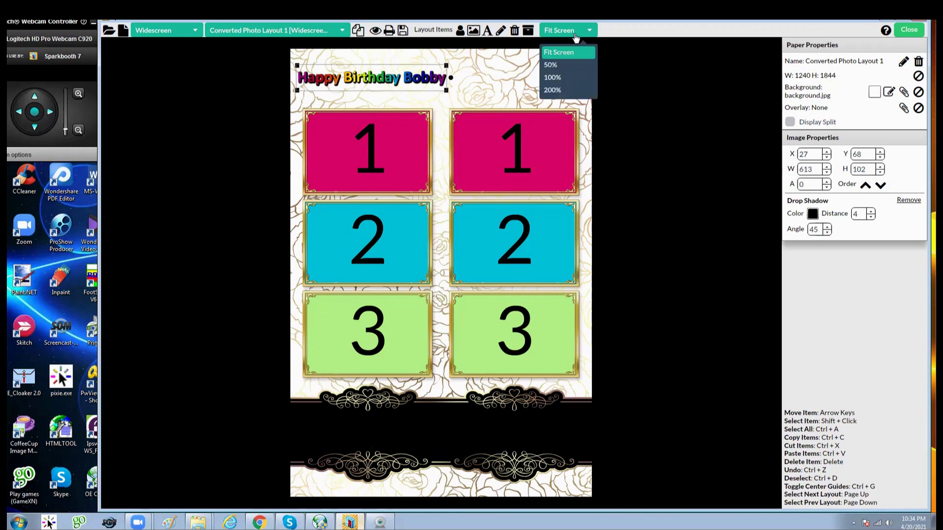
left_click(557, 79)
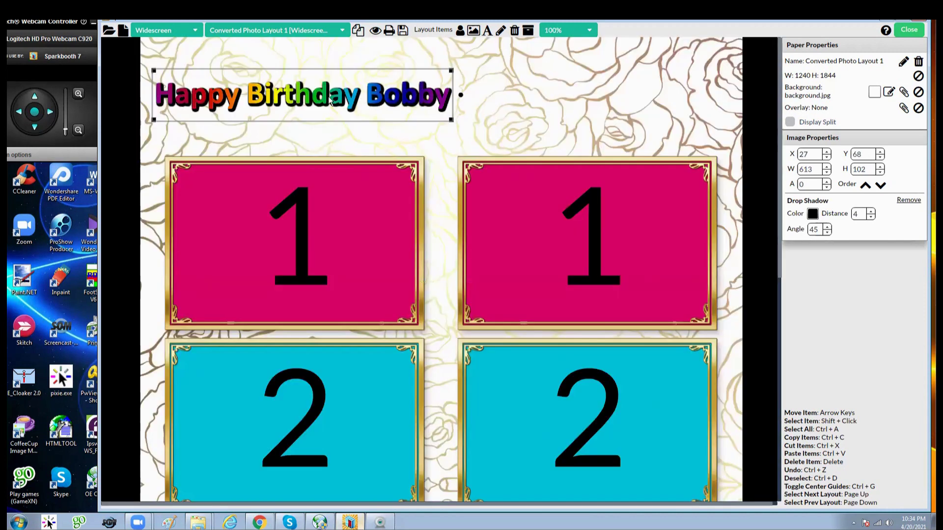
left_click_drag(328, 98, 338, 113)
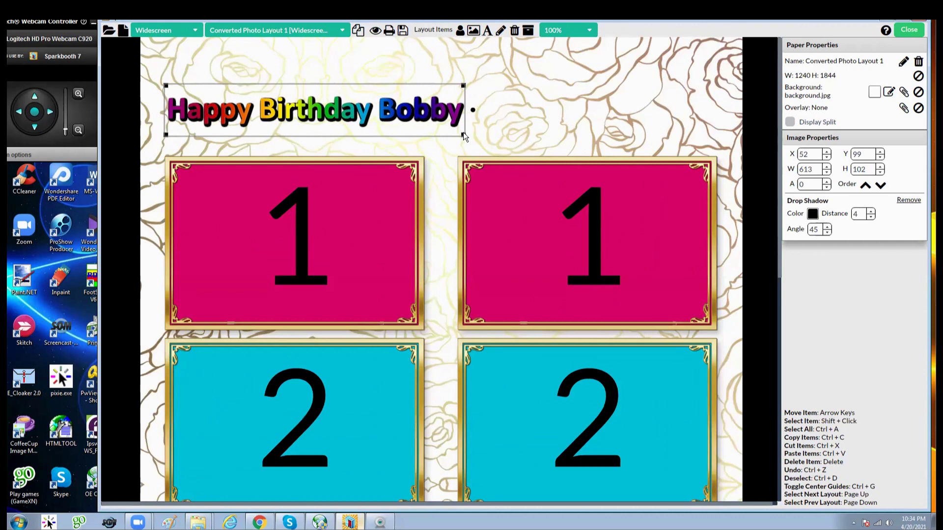
left_click_drag(462, 133, 413, 126)
left_click_drag(315, 111, 352, 331)
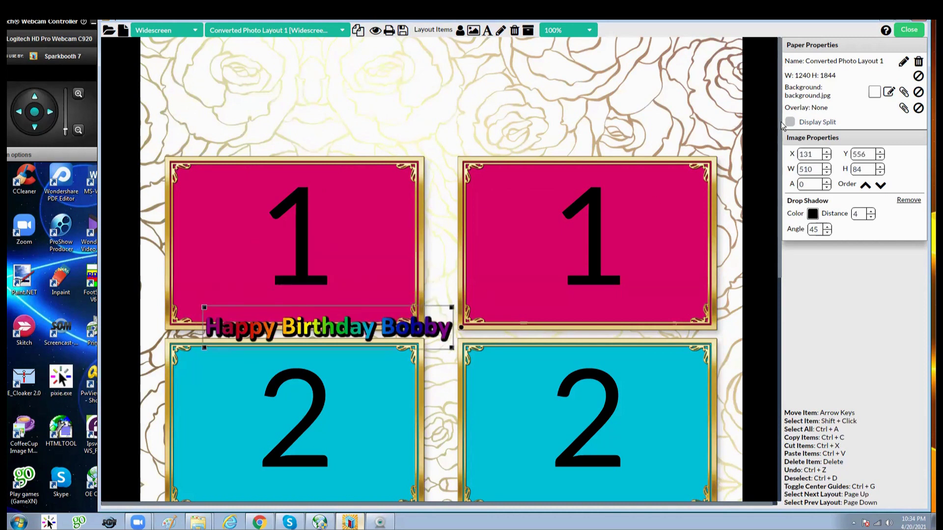
Move the 'Happy Birthday Bobby' text down into the black bottom band.
scroll(774, 231, "down", 4)
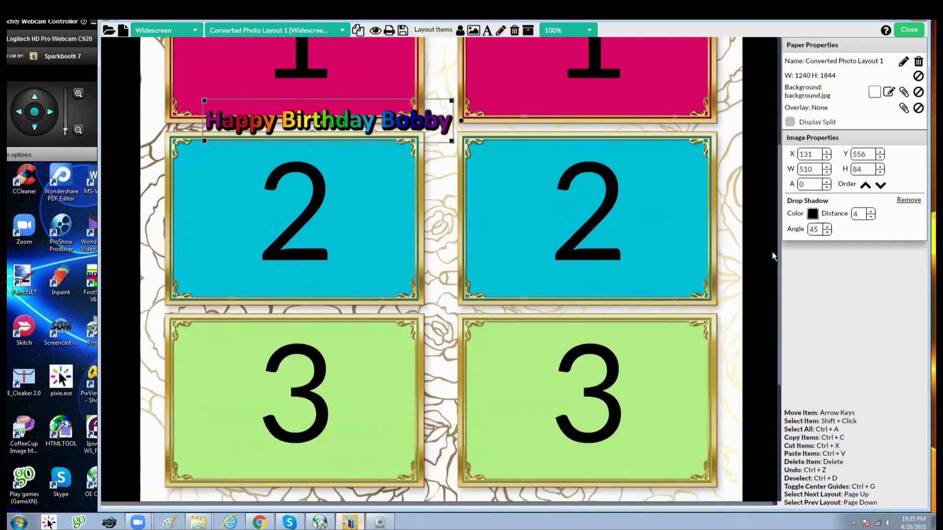
scroll(770, 258, "down", 2)
scroll(768, 262, "up", 1)
left_click_drag(408, 87, 404, 486)
scroll(778, 255, "down", 4)
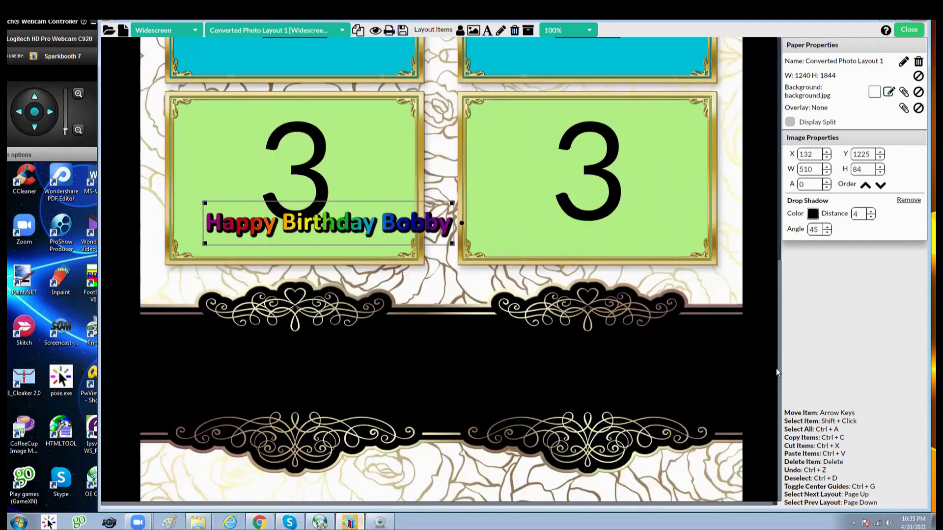
left_click_drag(398, 237, 384, 367)
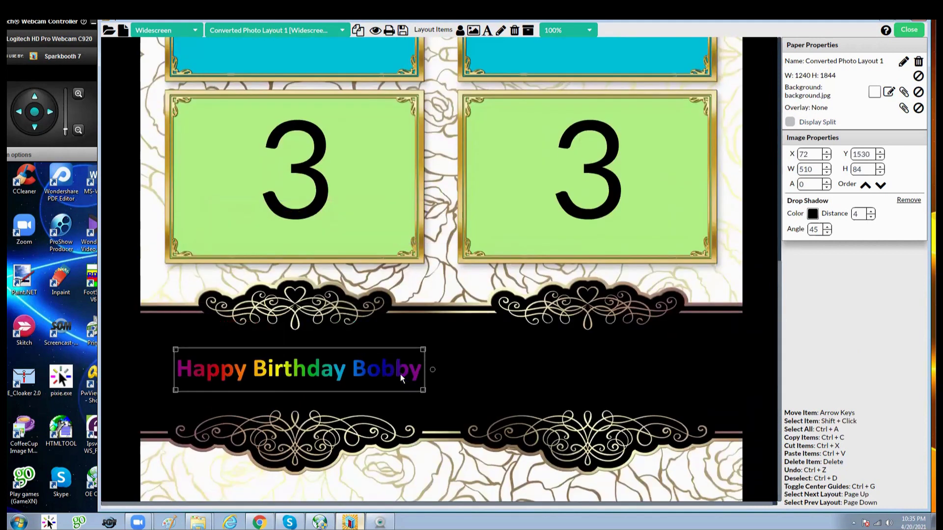
left_click(811, 214)
Make the drop shadow white with distance 1 and nudge the text to X 83, Y 1529.
left_click(784, 274)
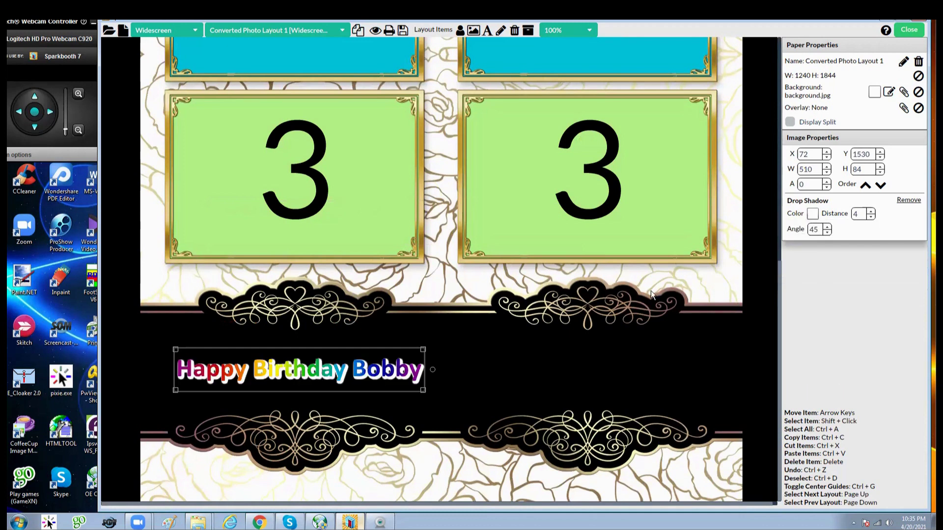
left_click(870, 217)
left_click(870, 217)
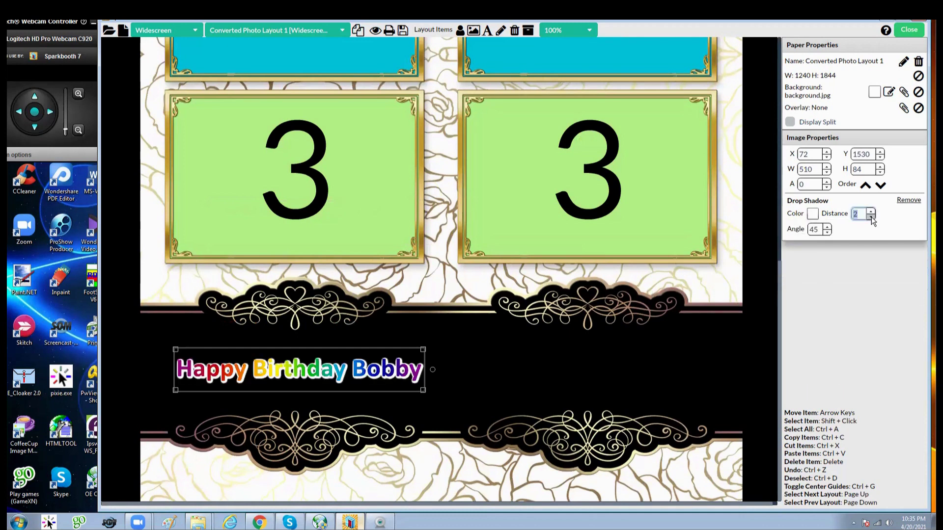
left_click(870, 217)
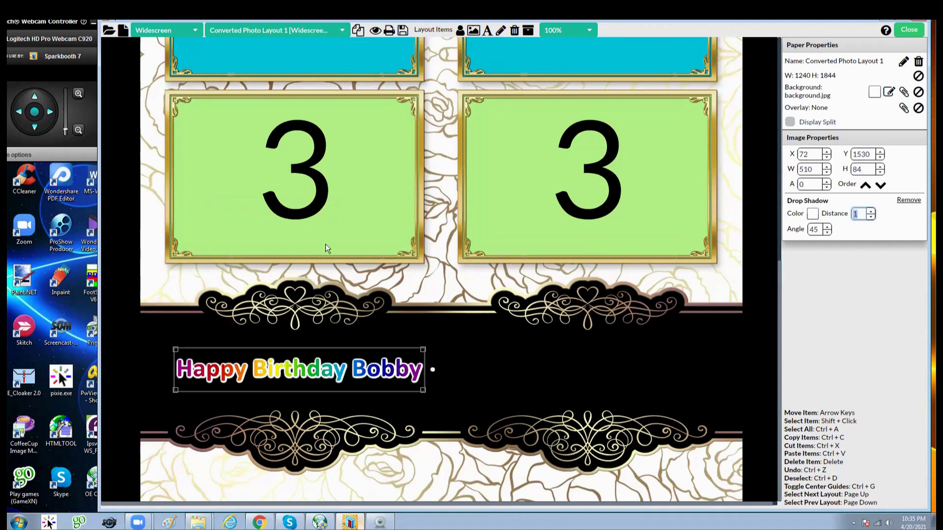
left_click_drag(432, 369, 394, 371)
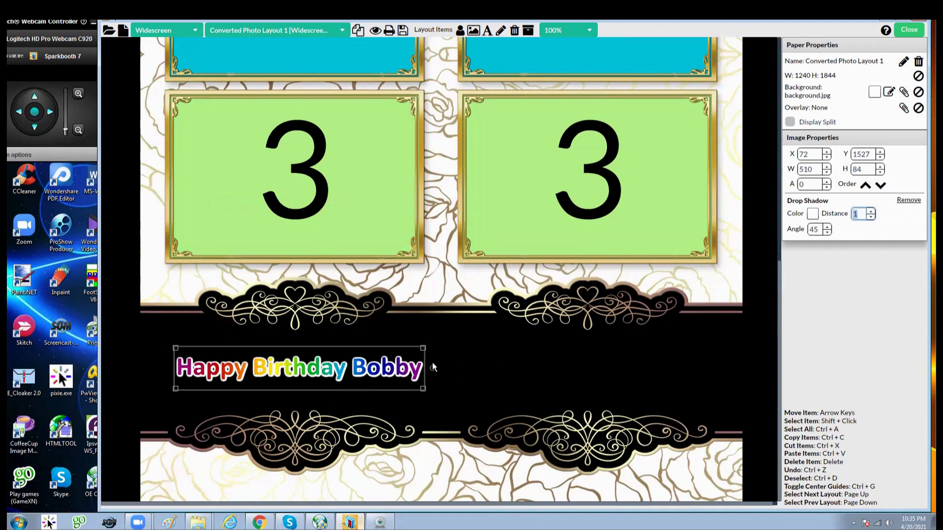
mouse_move(388, 379)
left_mouse_down()
mouse_move(547, 369)
mouse_move(526, 372)
mouse_move(579, 376)
mouse_move(388, 374)
left_mouse_up()
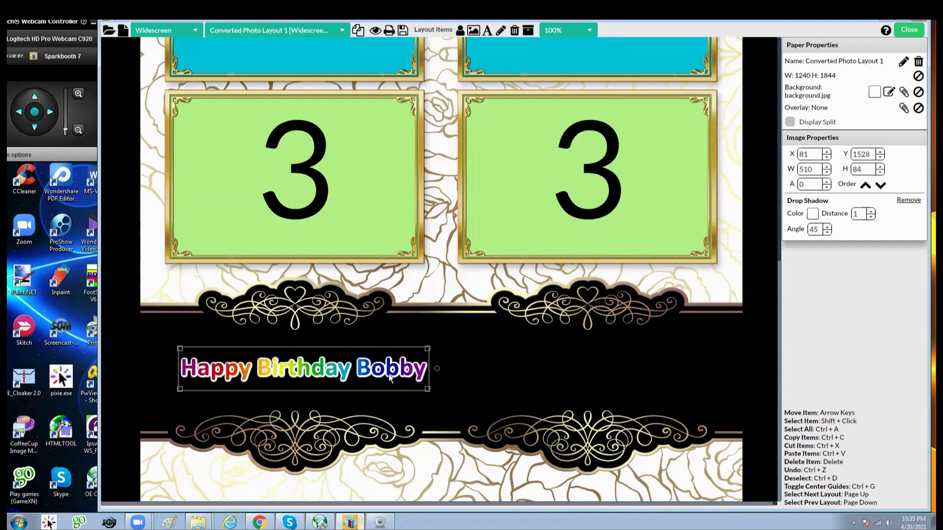
left_click_drag(387, 374, 389, 375)
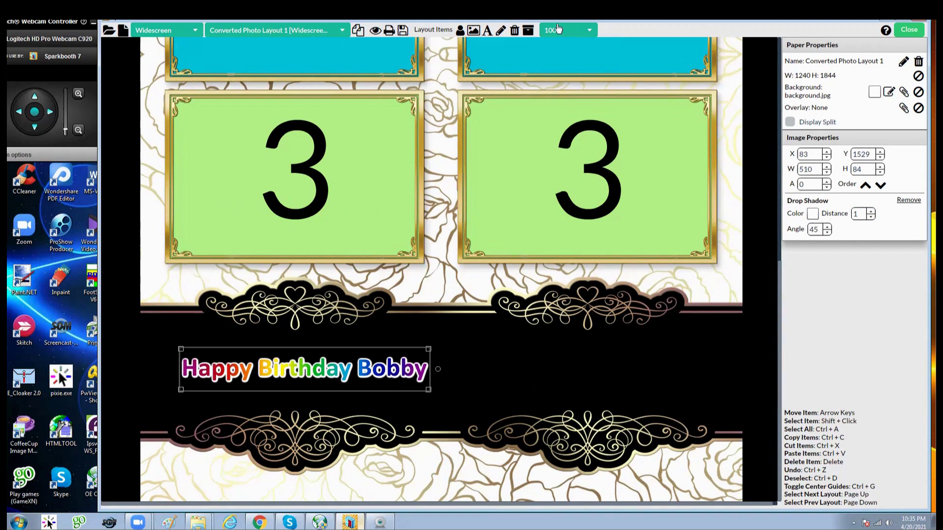
left_click(590, 31)
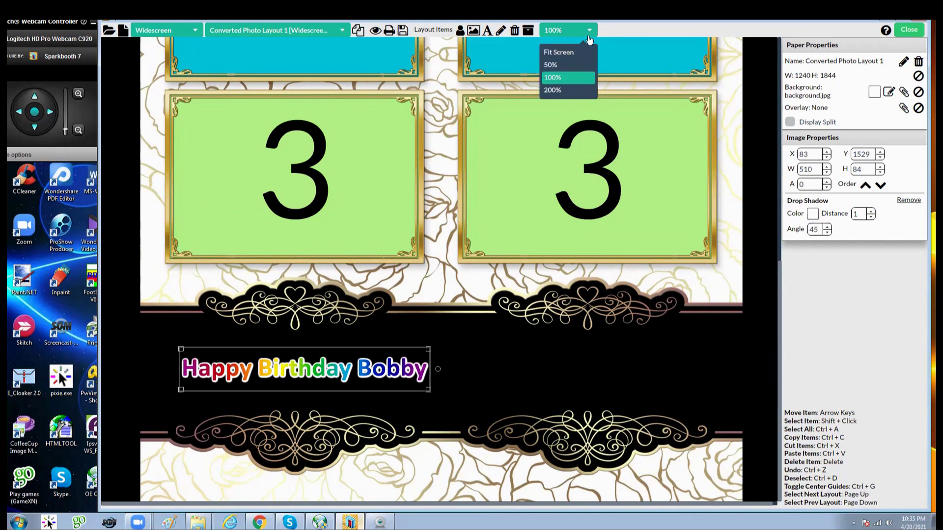
Fit the whole layout page in view, close the layout editor and minimise Sparkbooth.
left_click(566, 53)
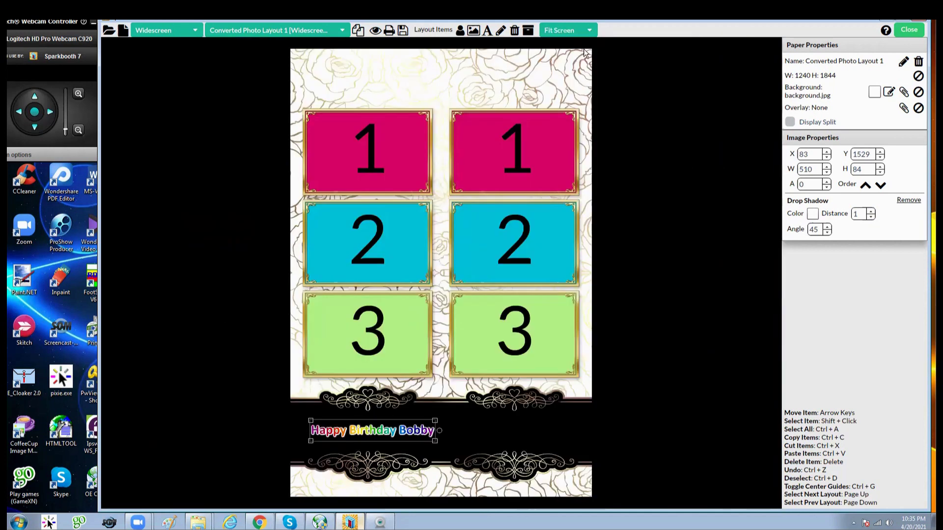
left_click(910, 31)
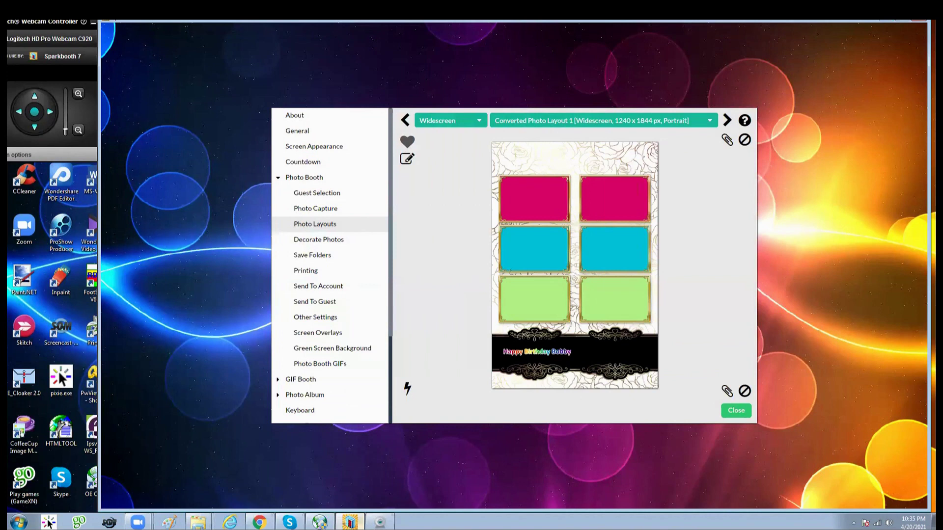
left_click(883, 24)
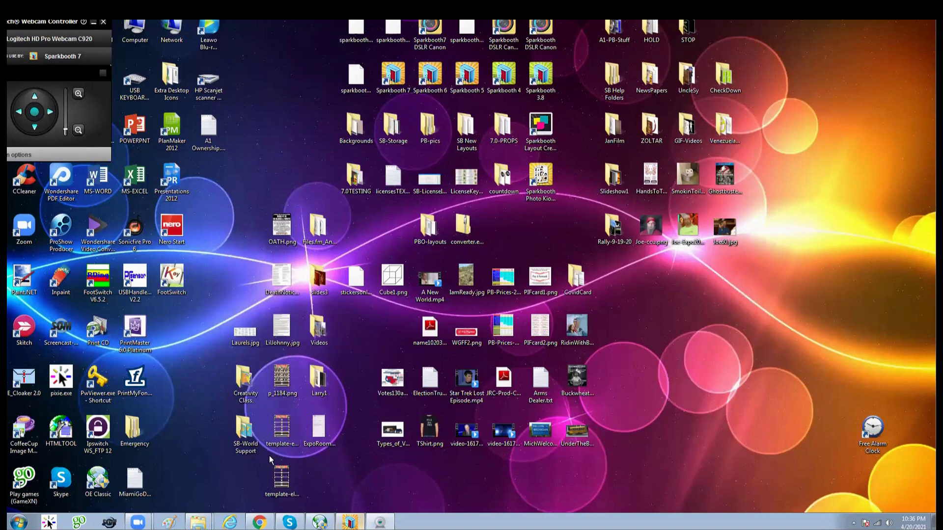
Go from Creativity Class into 2-Generate Background and open ClassTitle-Create Background.png.
mouse_move(319, 522)
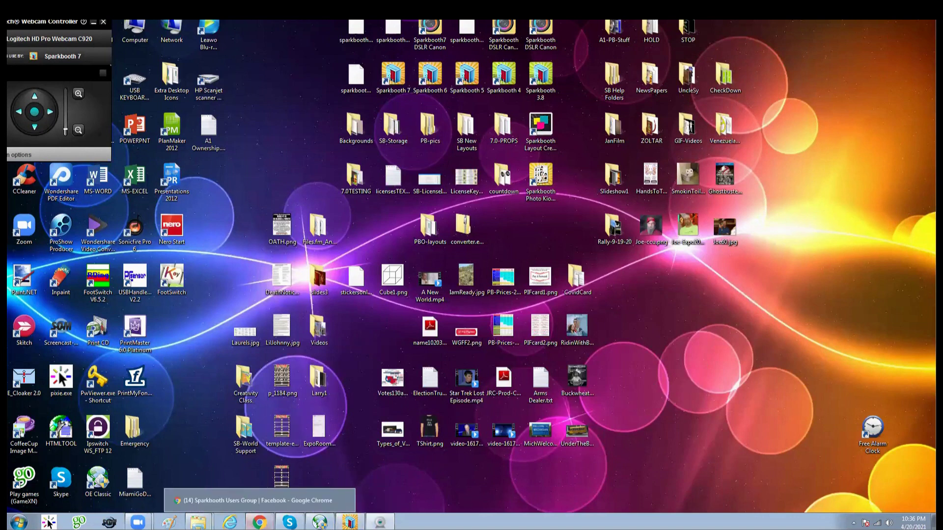
mouse_move(198, 521)
left_click(196, 501)
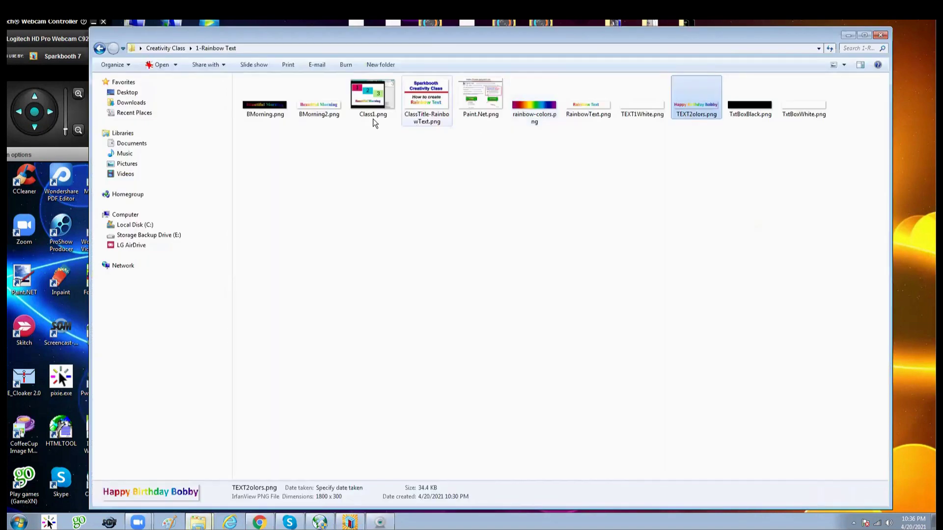
left_click(164, 47)
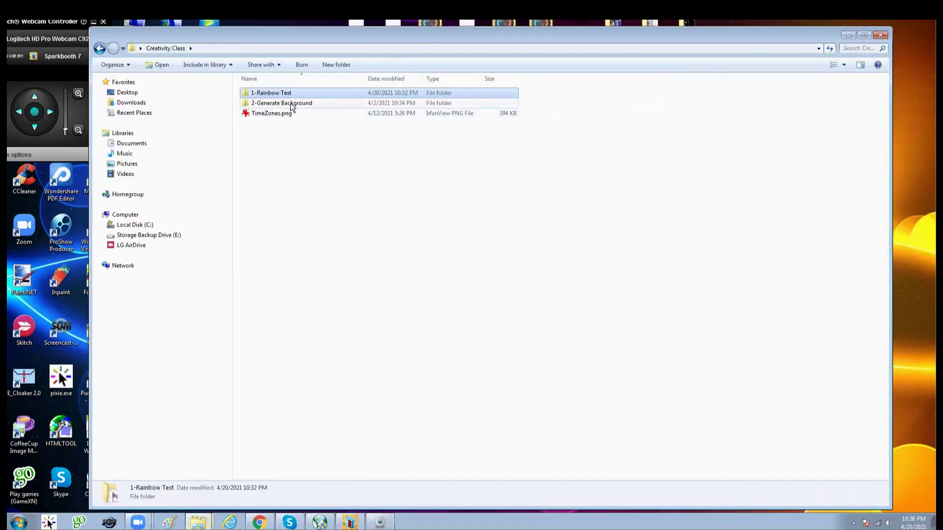
left_click(294, 103)
left_click(304, 102)
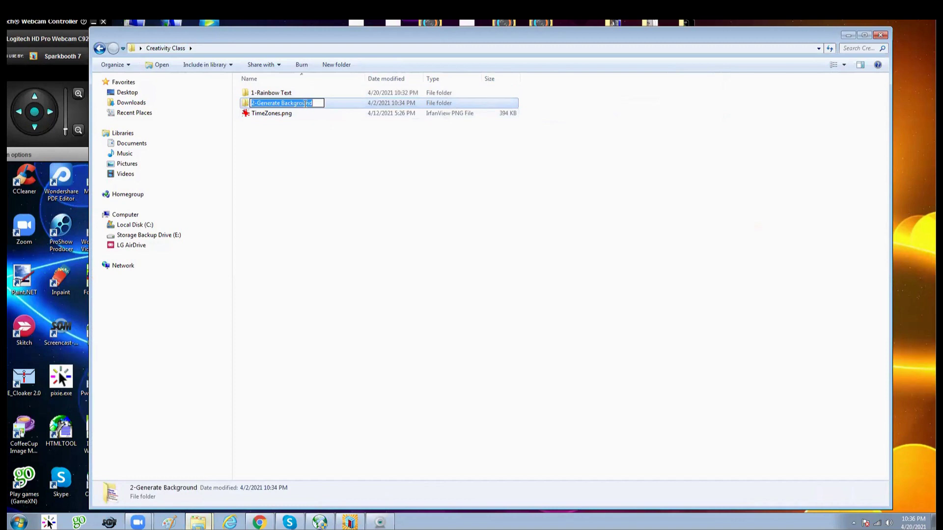
double_click(322, 103)
left_click(324, 153)
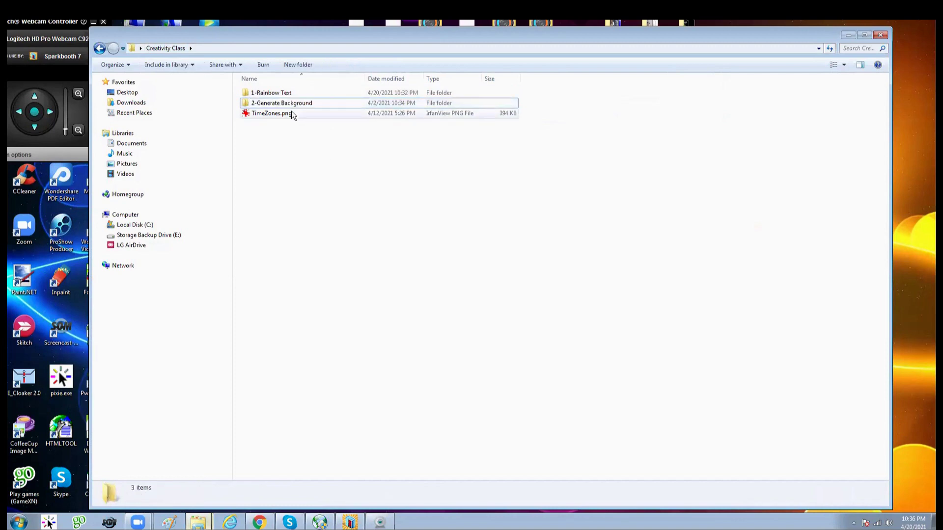
double_click(297, 104)
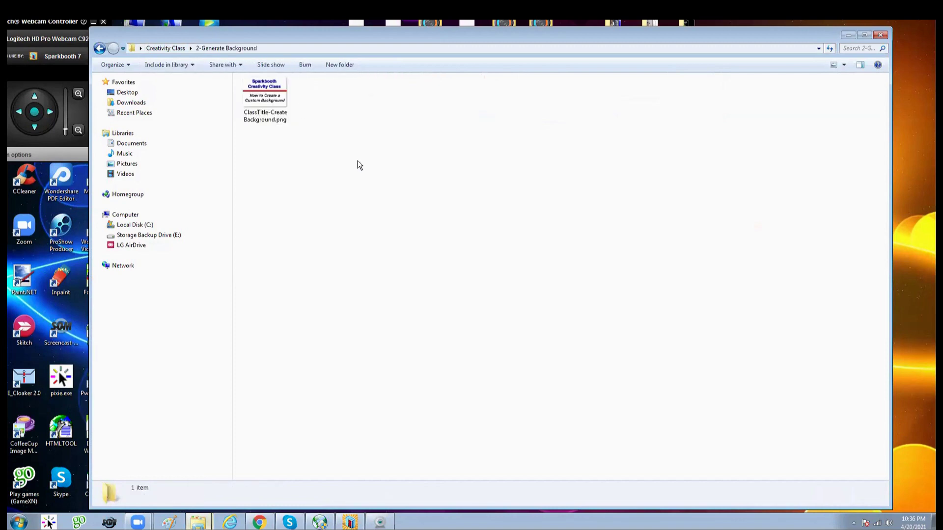
double_click(260, 96)
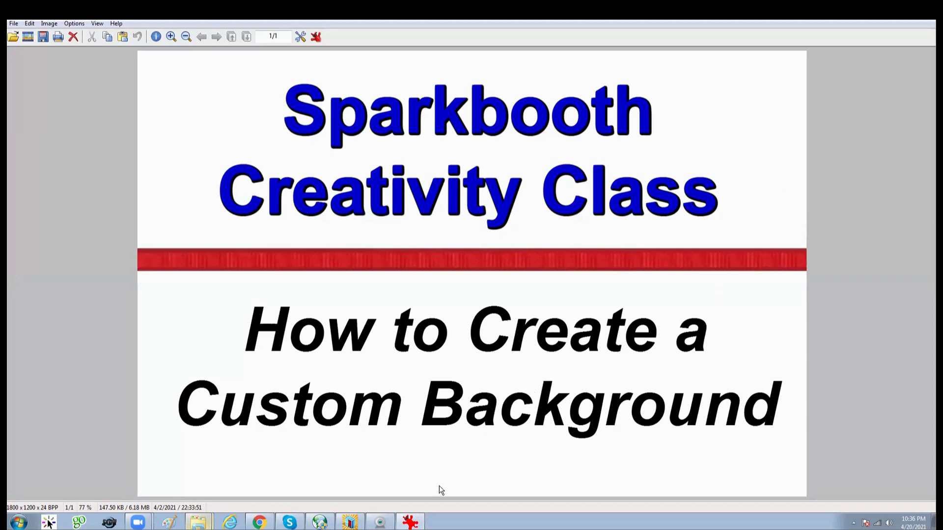
Bring up and then dismiss the image viewer's taskbar options list.
right_click(410, 522)
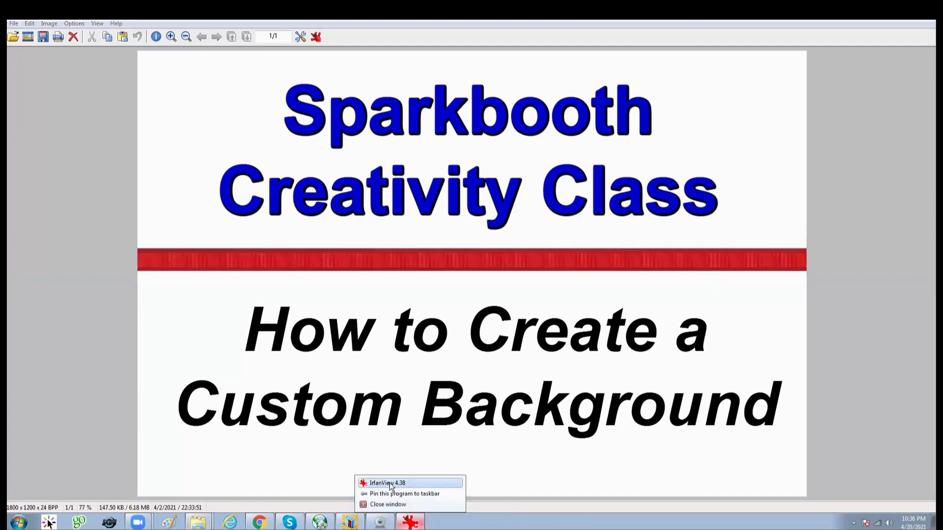
left_click(389, 483)
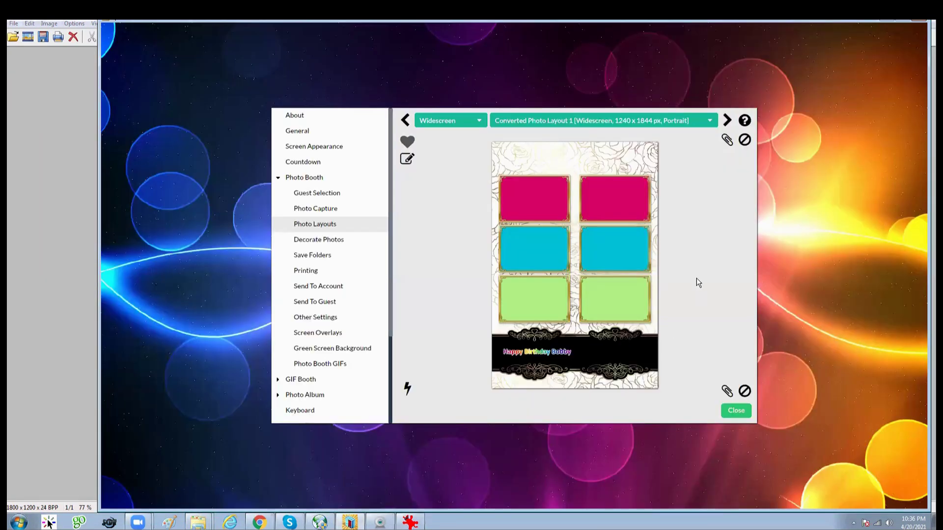
Reopen the photo layout and remove the rose background and gold-framed page image.
left_click(407, 160)
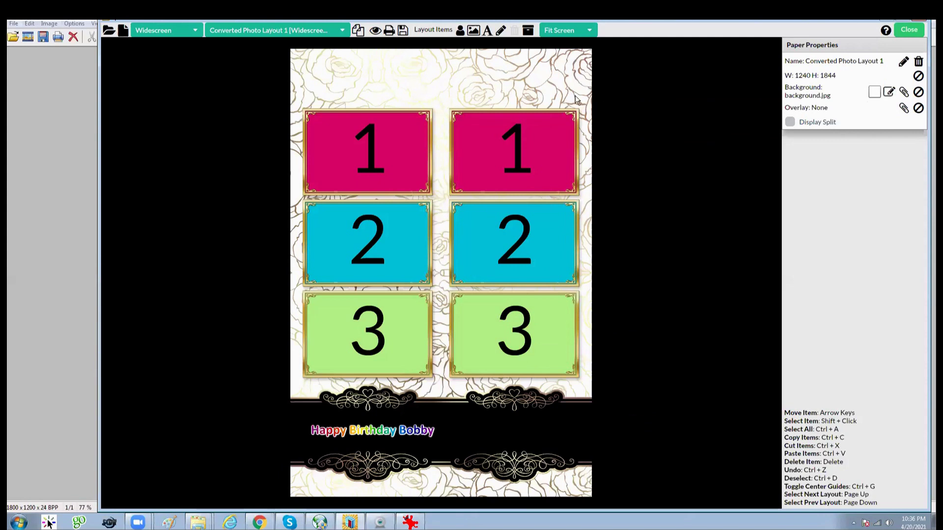
left_click(918, 92)
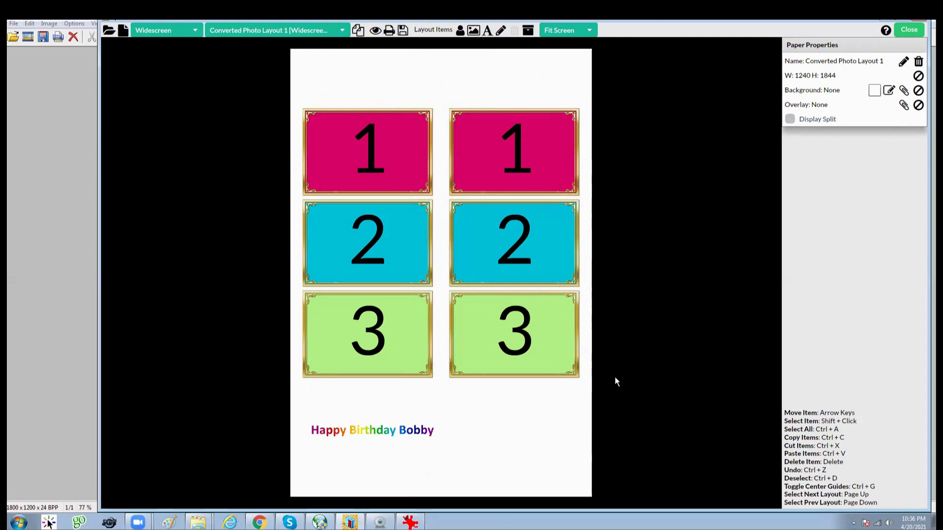
left_click(530, 399)
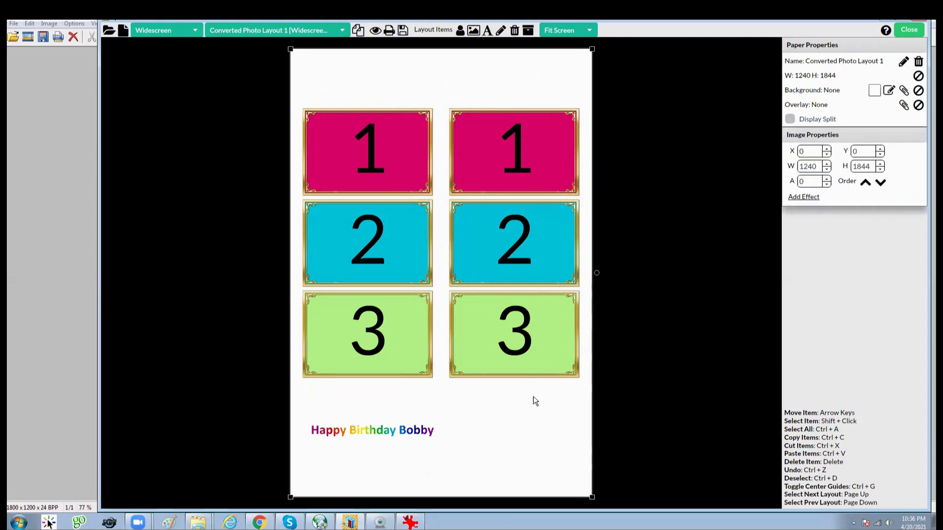
key("Delete")
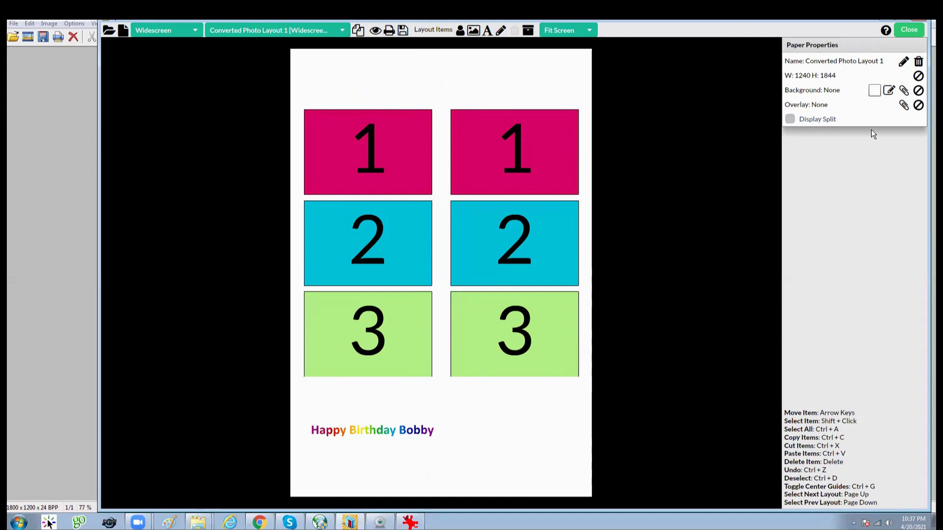
Try blue and cyan page backgrounds, then settle on white.
left_click(874, 90)
left_click(802, 146)
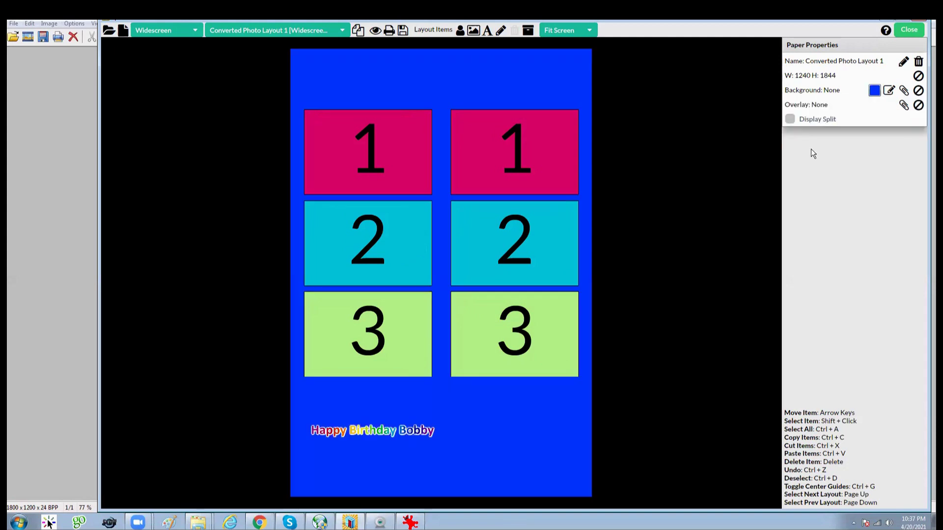
left_click(874, 90)
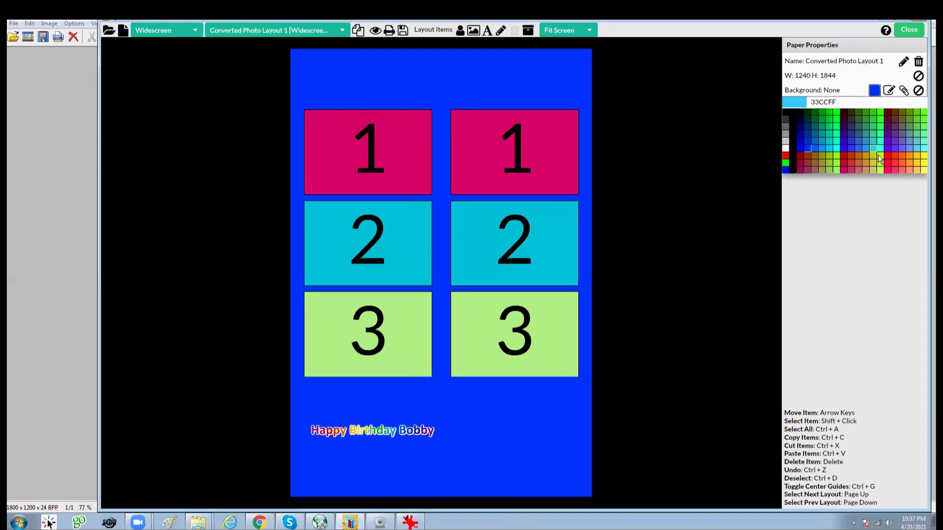
left_click(882, 148)
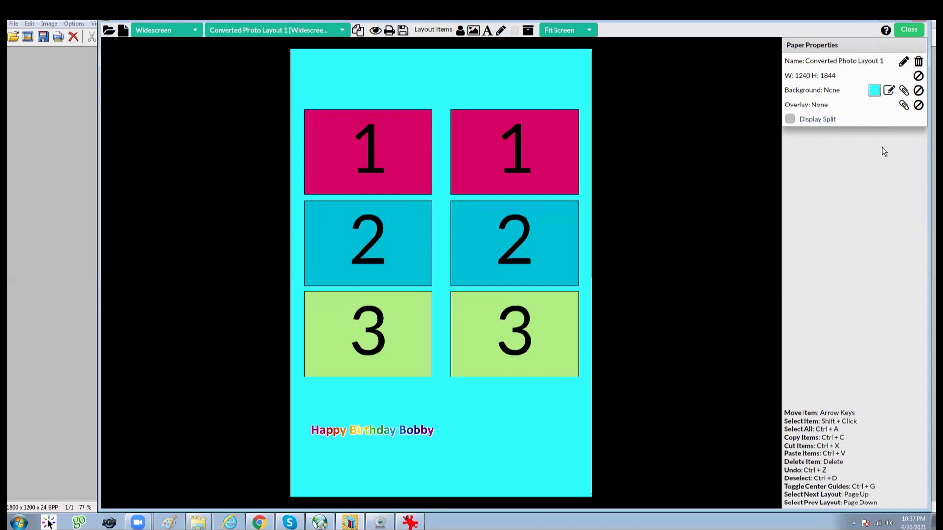
left_click(874, 90)
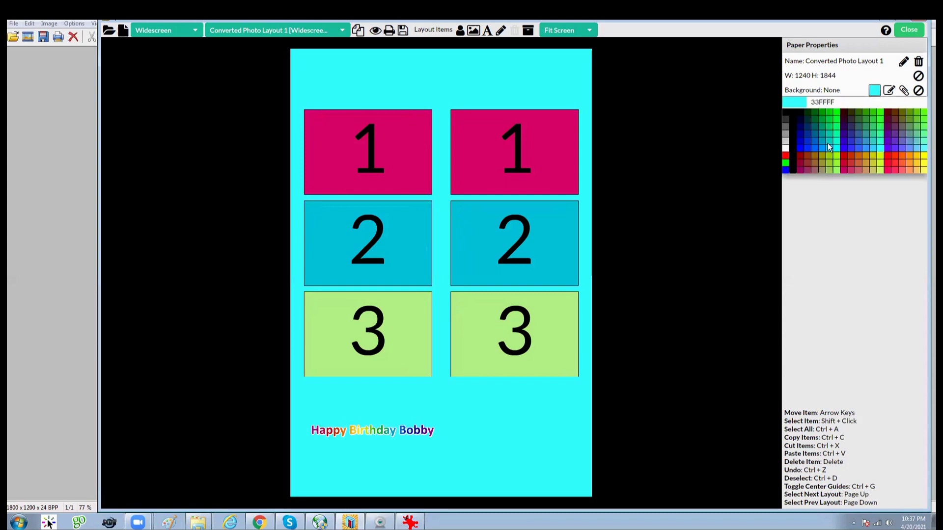
left_click(785, 146)
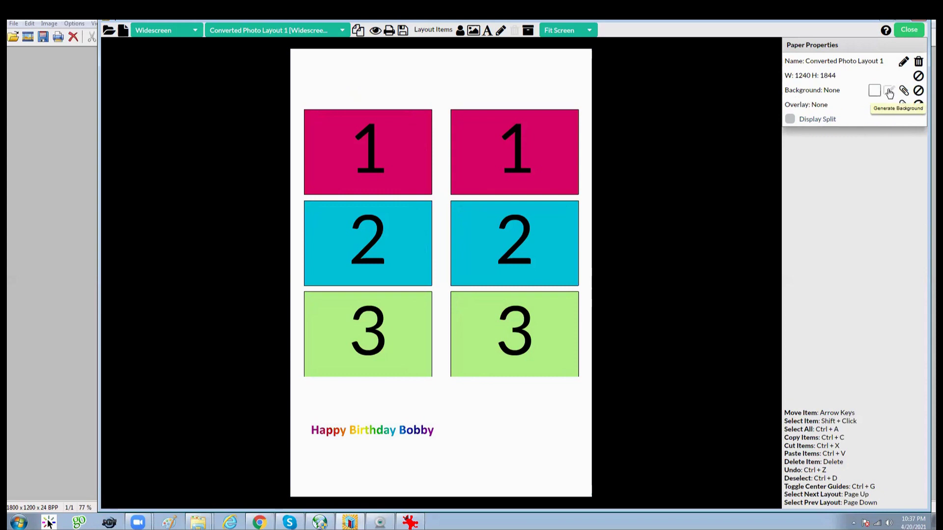
Open the Backgrounds collection and try the rainbow bokeh image at 180°, 90° and 0°.
left_click(888, 91)
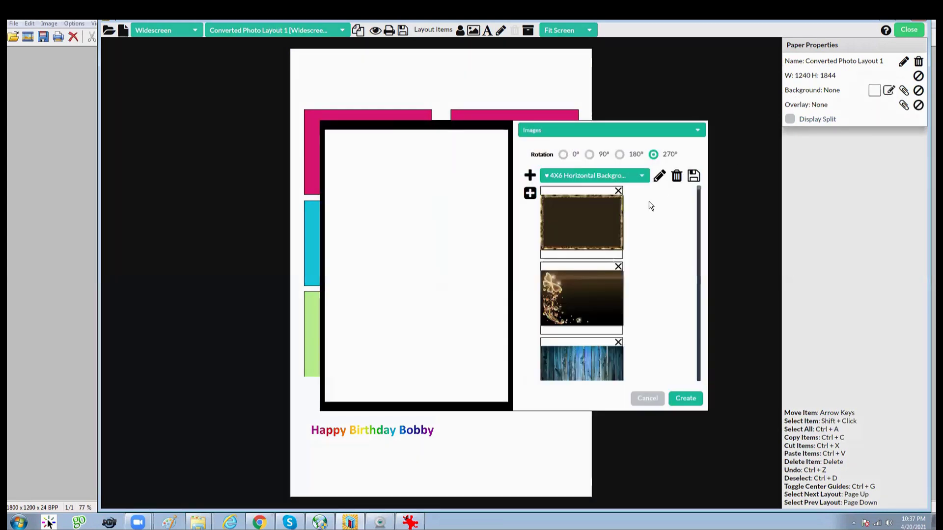
left_click(641, 175)
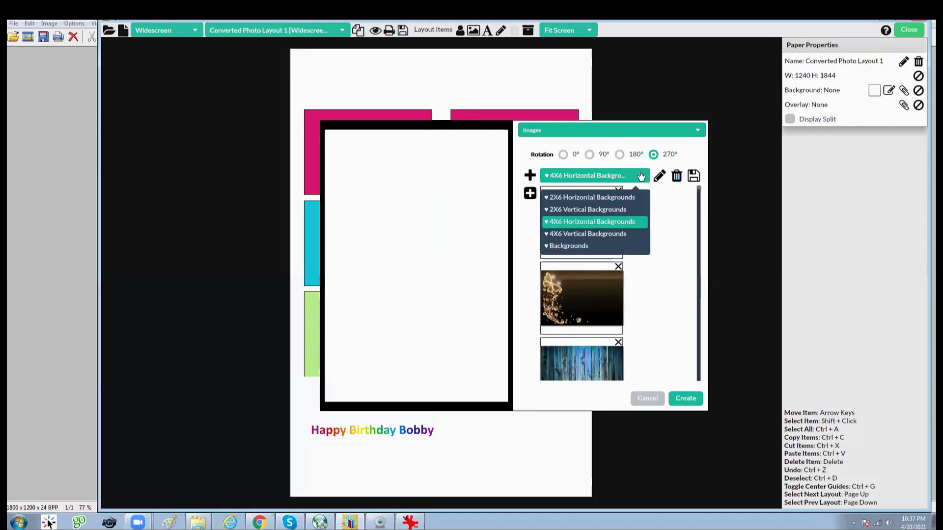
left_click(583, 245)
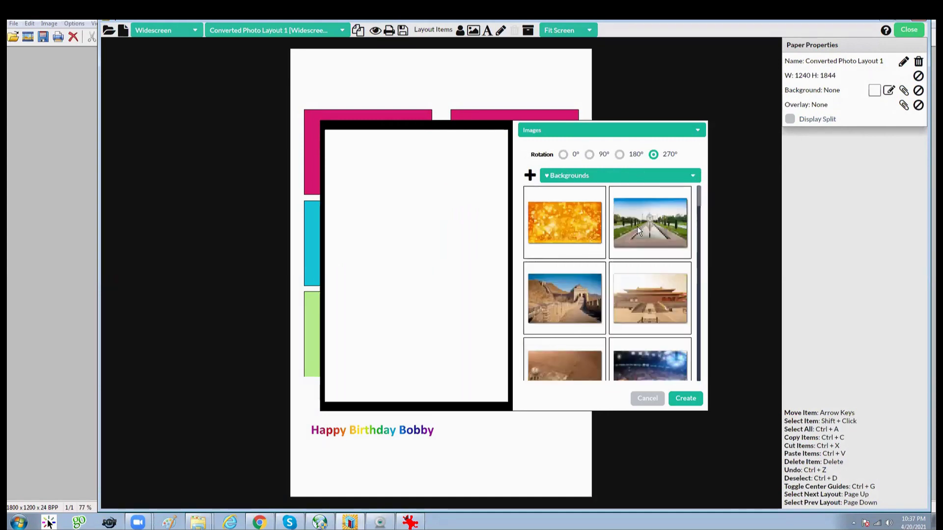
scroll(637, 225, "down", 5)
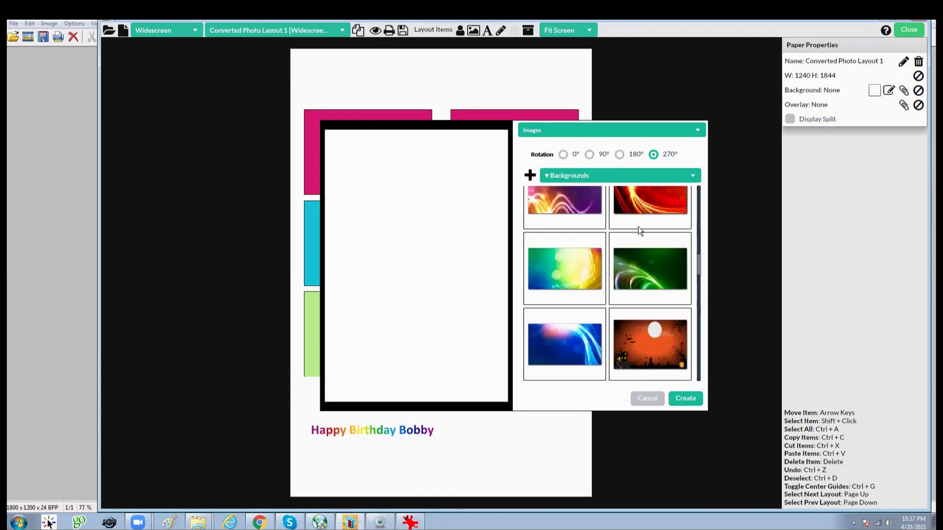
scroll(638, 226, "up", 2)
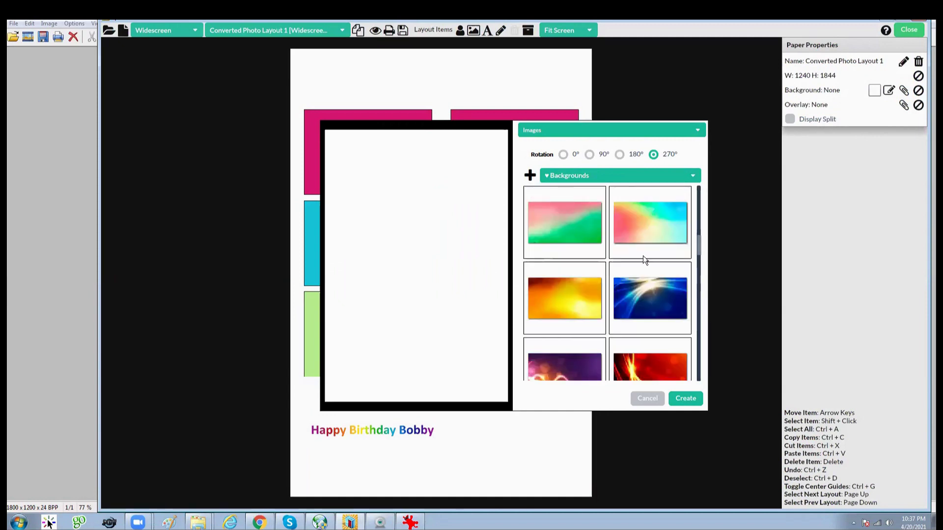
scroll(643, 255, "down", 2)
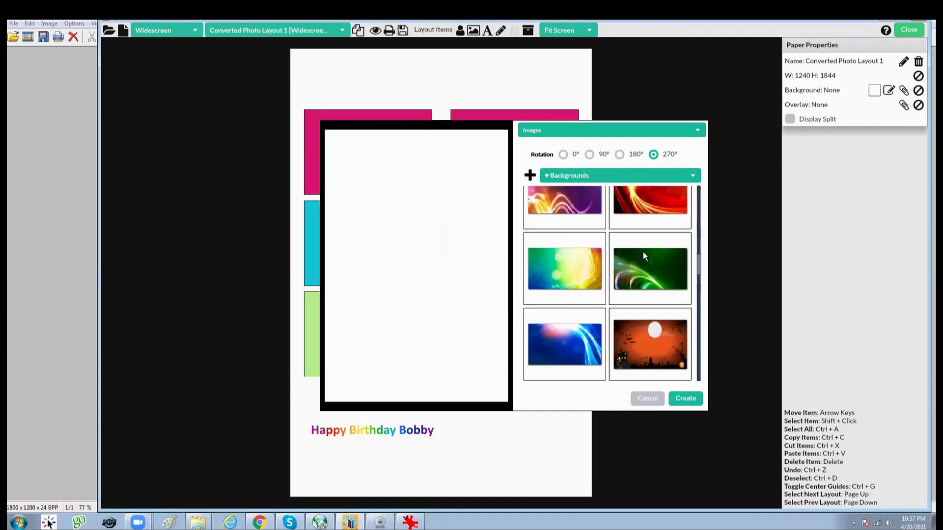
left_click(582, 279)
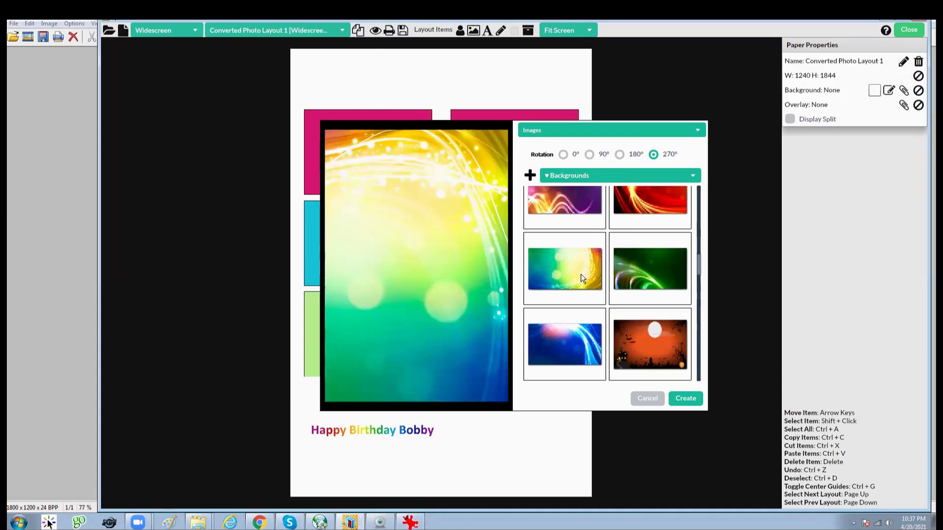
left_click(619, 155)
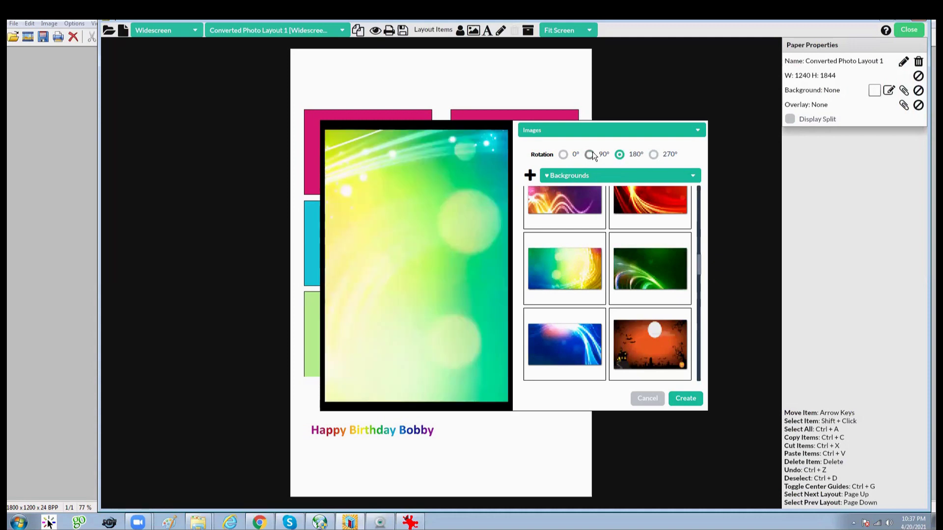
left_click(591, 153)
left_click(561, 154)
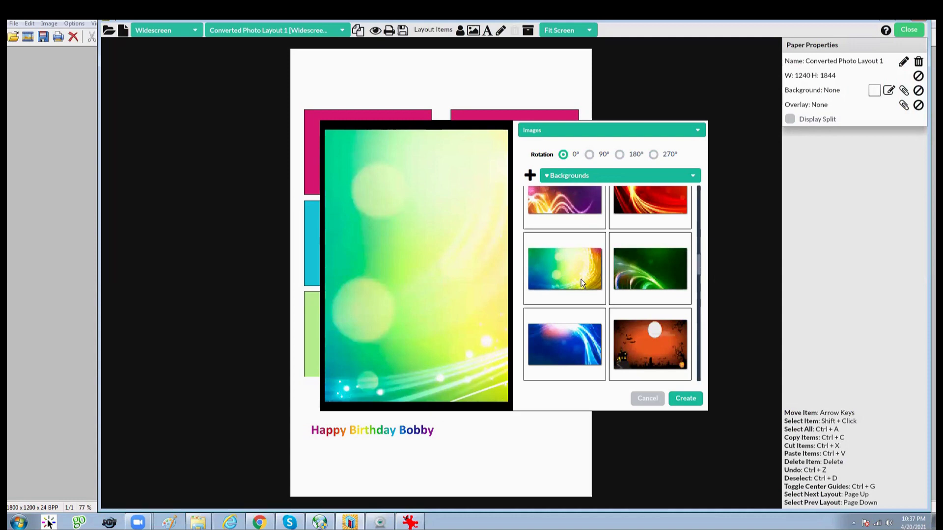
Try the green light-streak image rotated 90° and 270°.
left_click(640, 276)
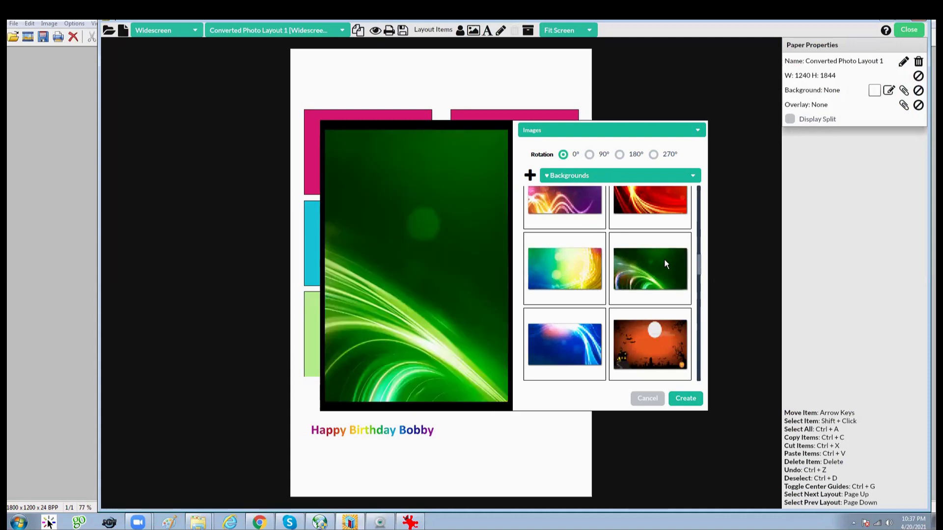
left_click(589, 155)
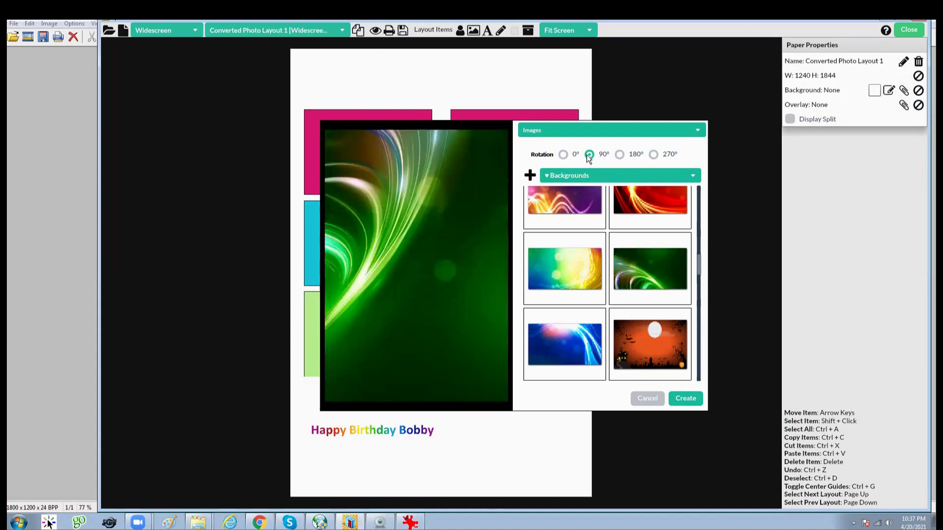
left_click(661, 155)
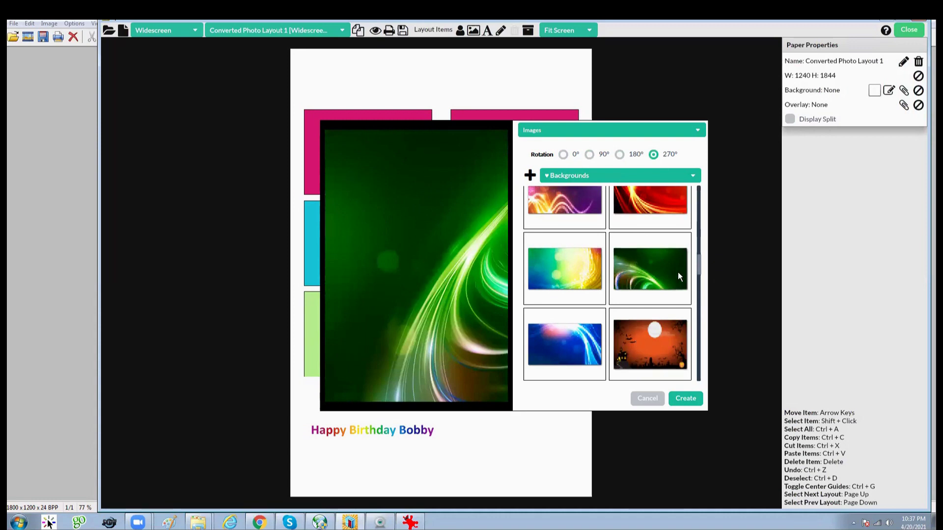
Preview the red curtain image, settling on 180° rotation.
scroll(631, 271, "down", 3)
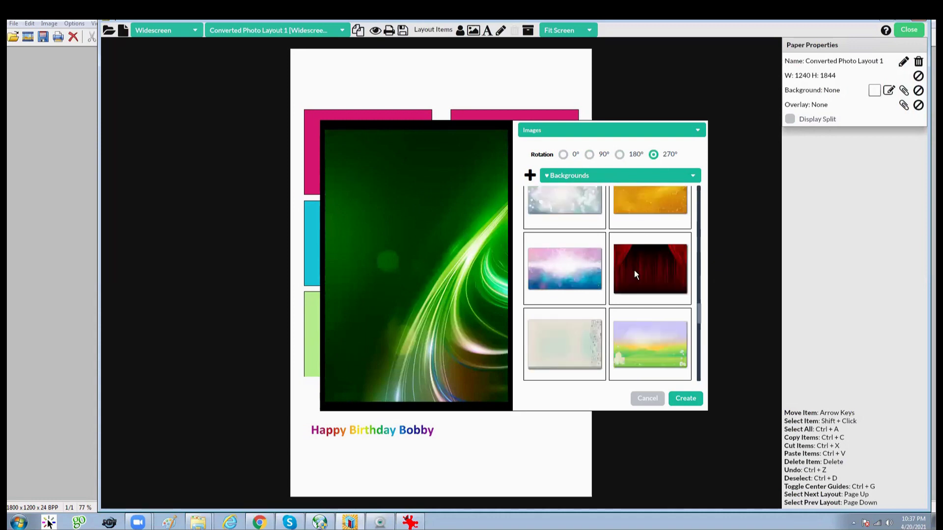
left_click(637, 275)
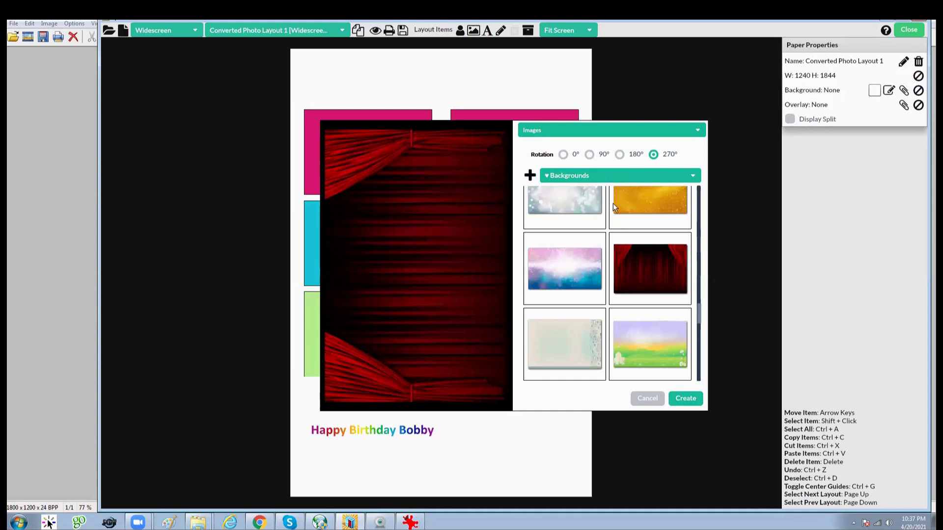
left_click(590, 154)
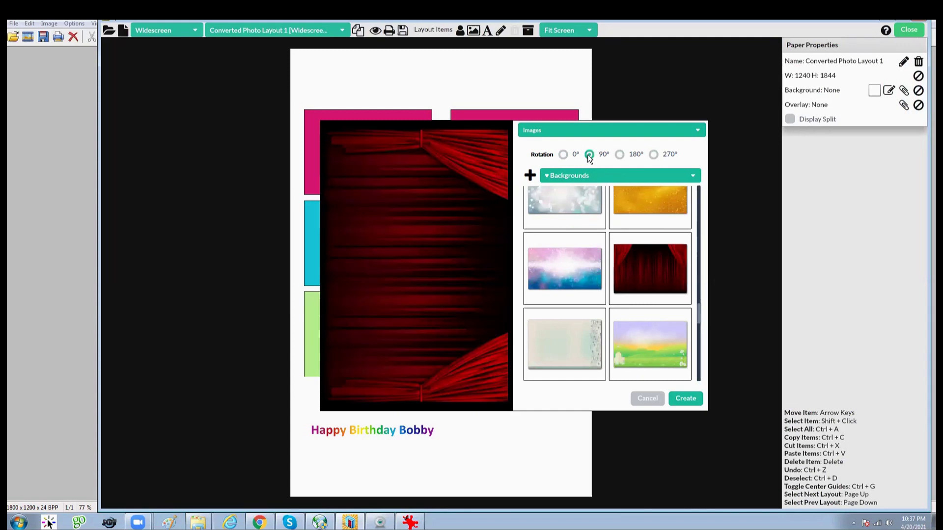
left_click(653, 154)
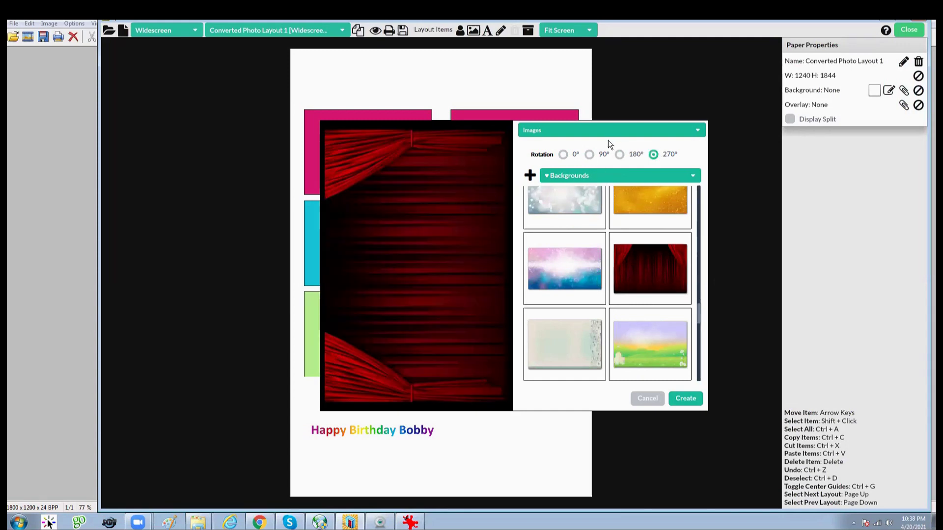
left_click(624, 130)
left_click(611, 132)
left_click(620, 154)
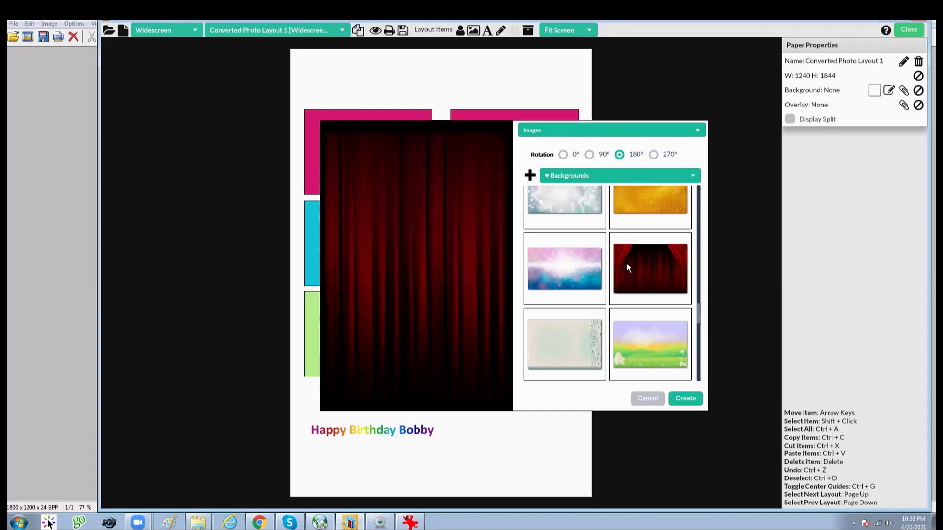
left_click(669, 131)
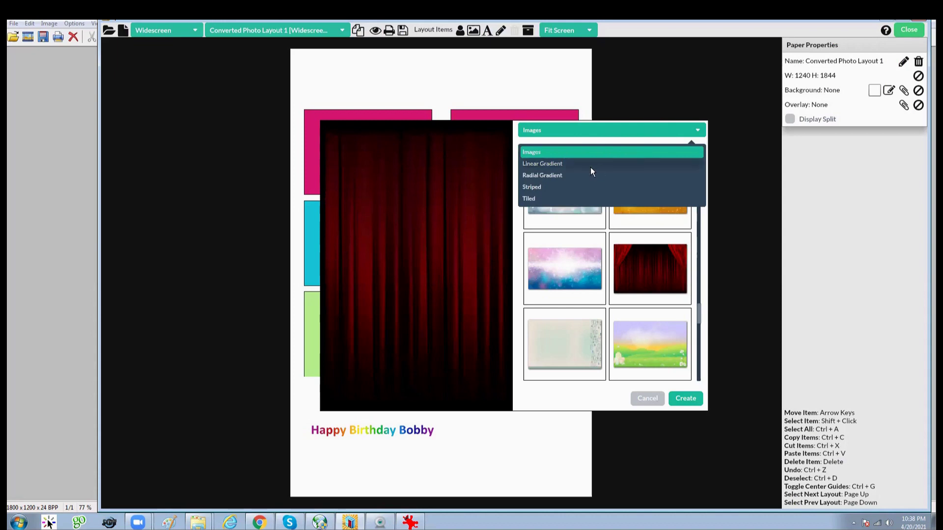
Switch to a linear gradient and add four more colour stops.
left_click(544, 164)
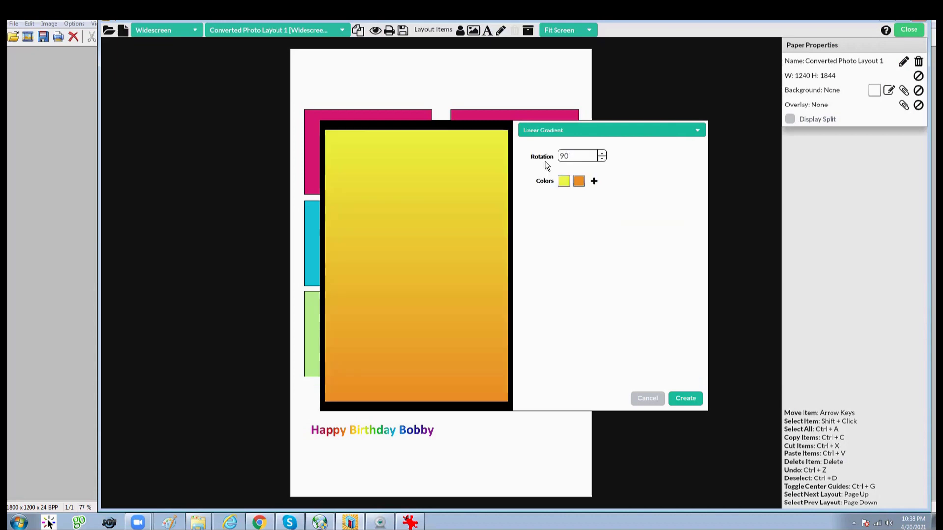
left_click(594, 182)
left_click(608, 181)
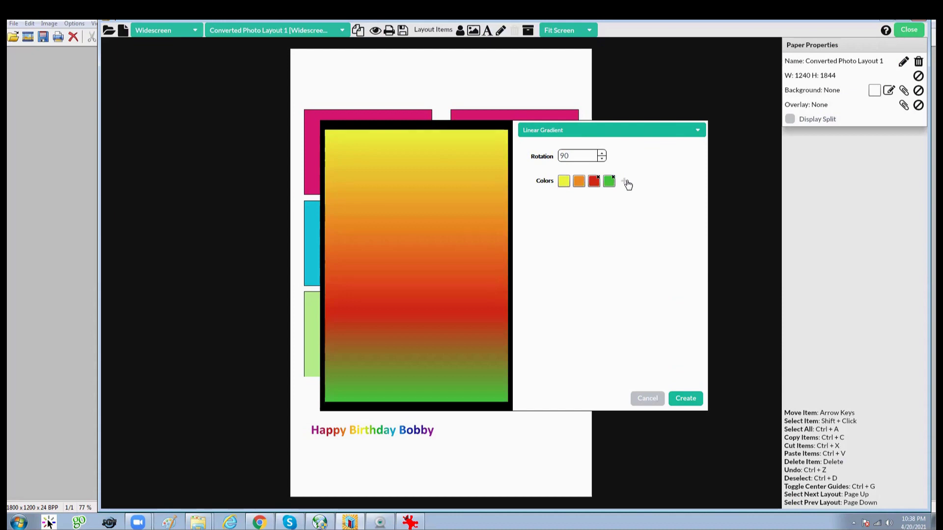
left_click(624, 181)
left_click(640, 181)
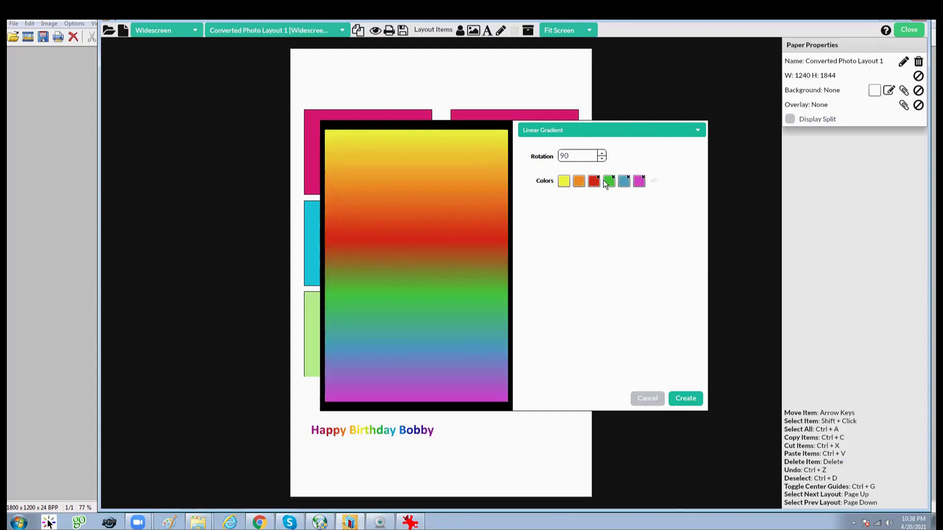
Colour the six gradient stops white, red, blue, white, red, blue.
left_click(564, 181)
left_click(561, 238)
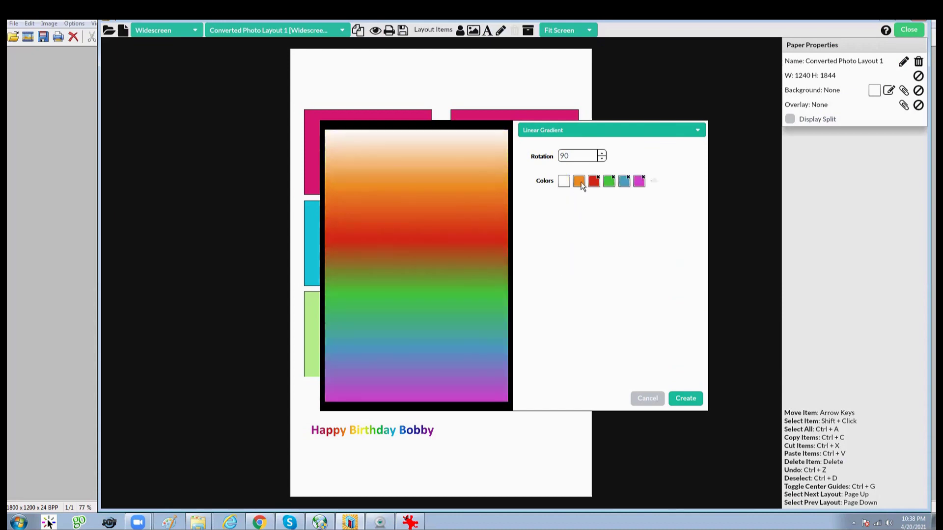
left_click(578, 181)
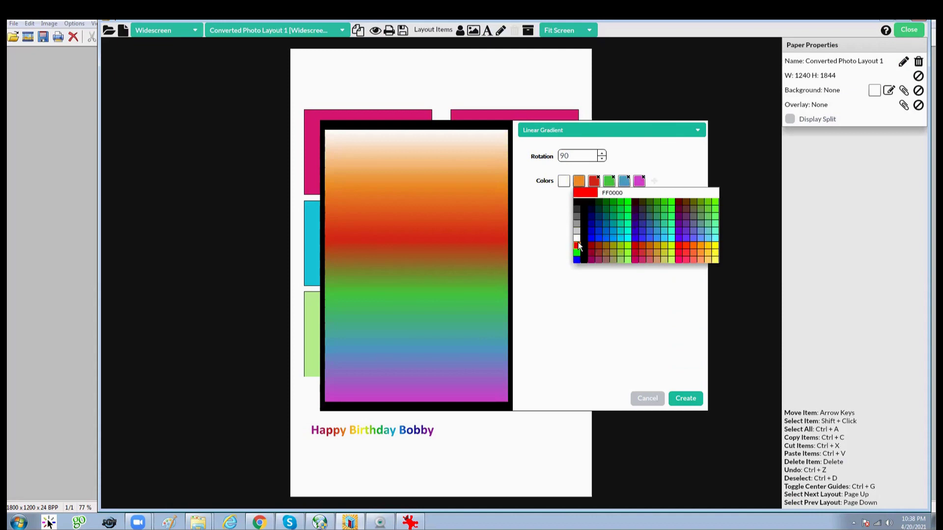
left_click(578, 245)
left_click(590, 182)
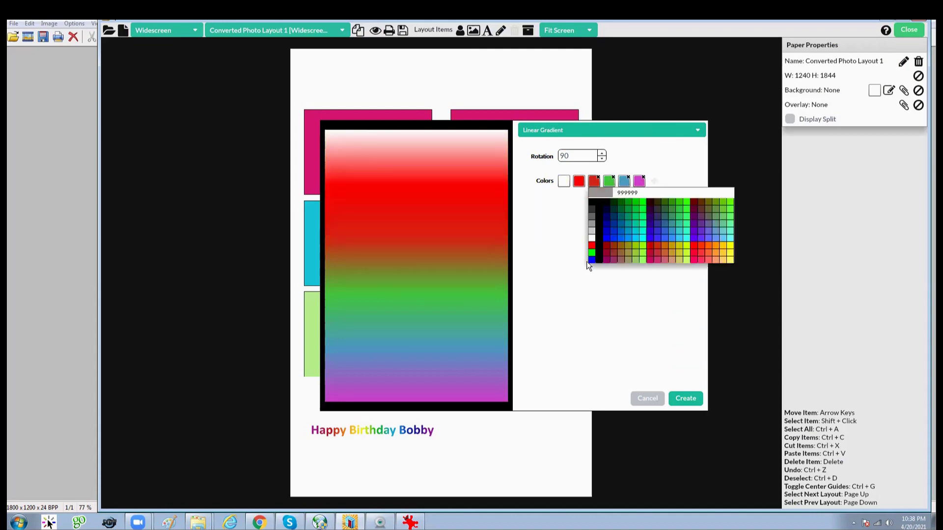
left_click(592, 258)
left_click(606, 179)
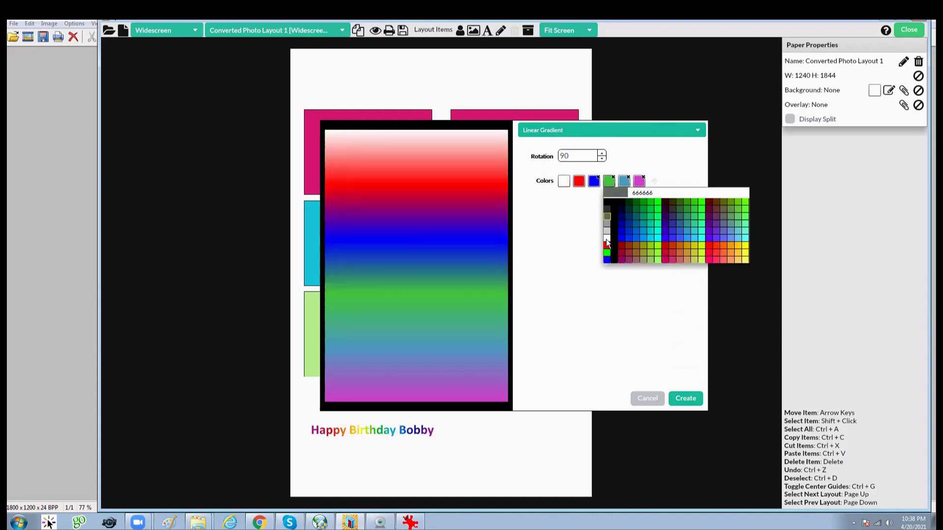
left_click(607, 238)
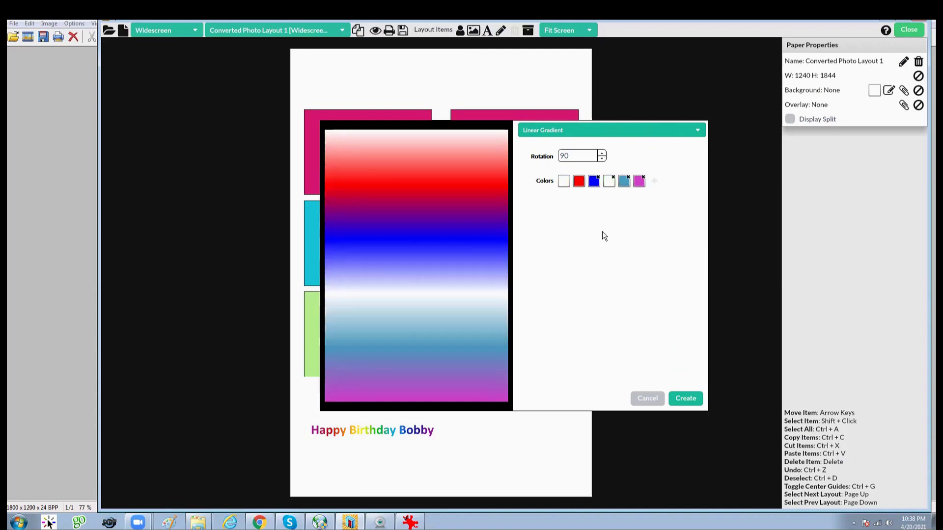
left_click(623, 184)
left_click(622, 246)
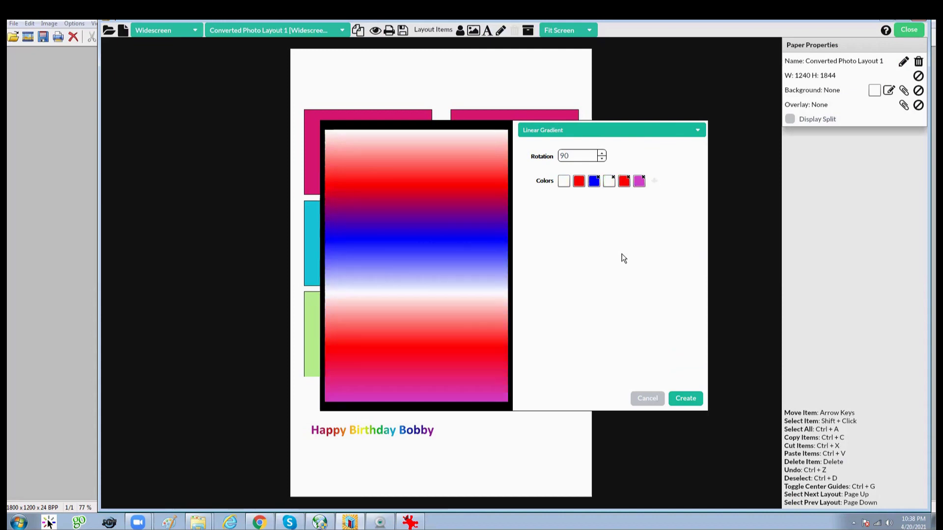
left_click(638, 182)
left_click(638, 257)
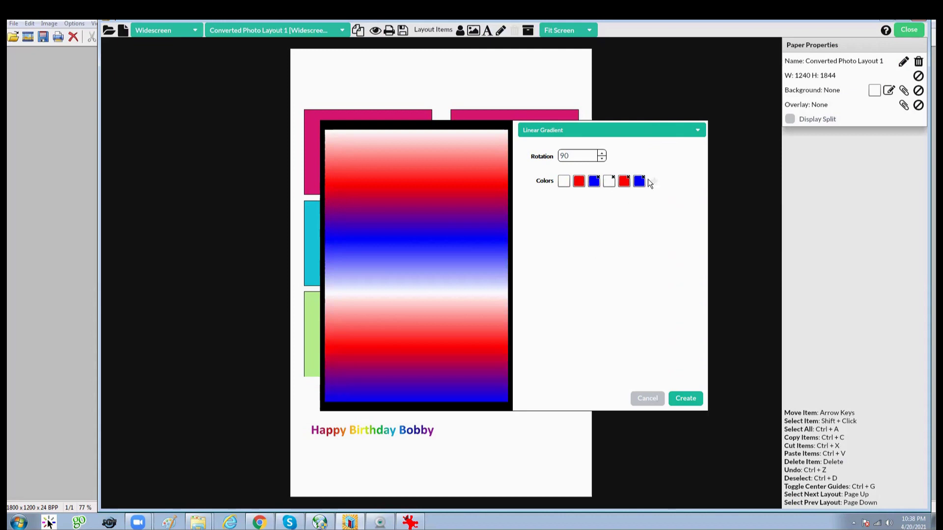
Angle the gradient at 130° and create it as the page background.
left_click(602, 153)
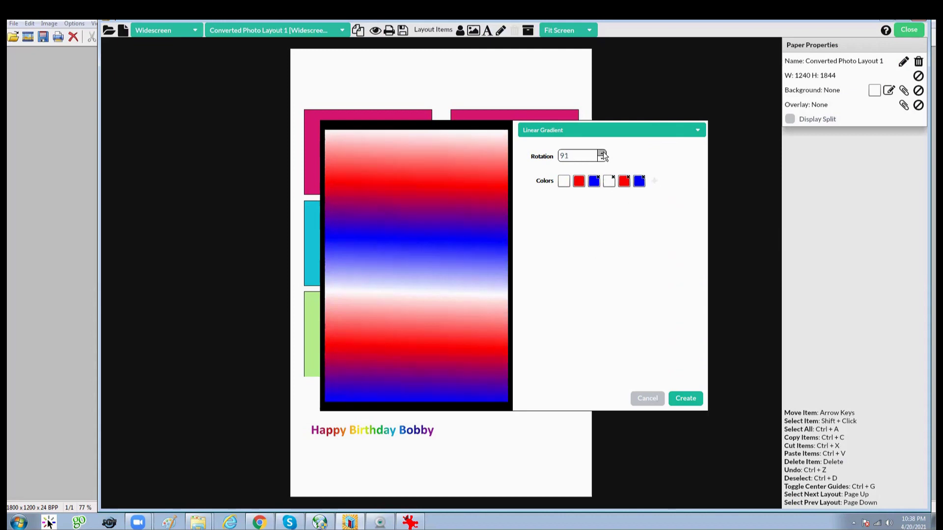
left_click_drag(602, 155, 602, 157)
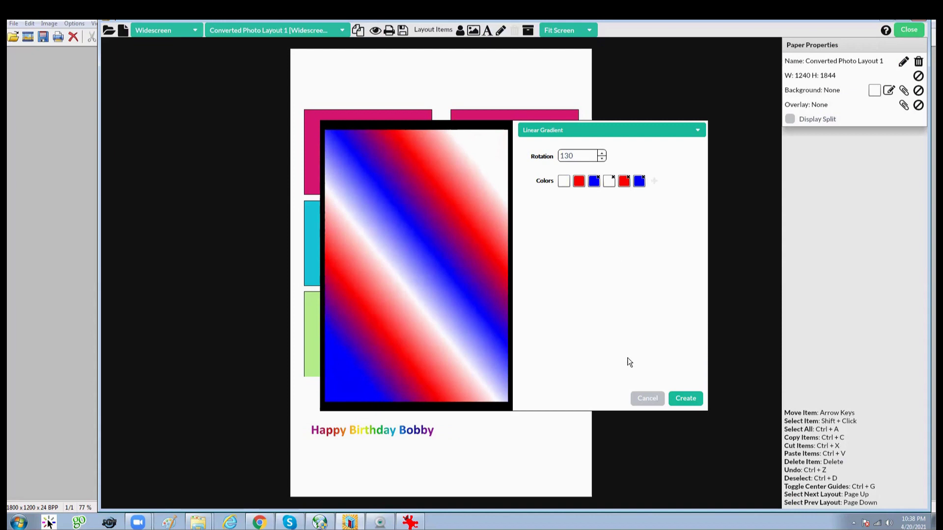
left_click(686, 397)
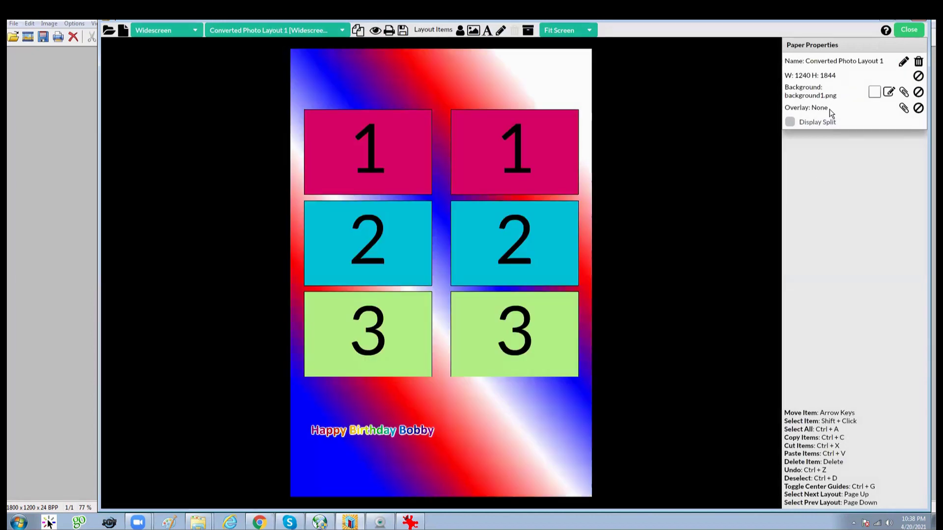
Reopen the background generator and show its list of background types.
left_click(890, 90)
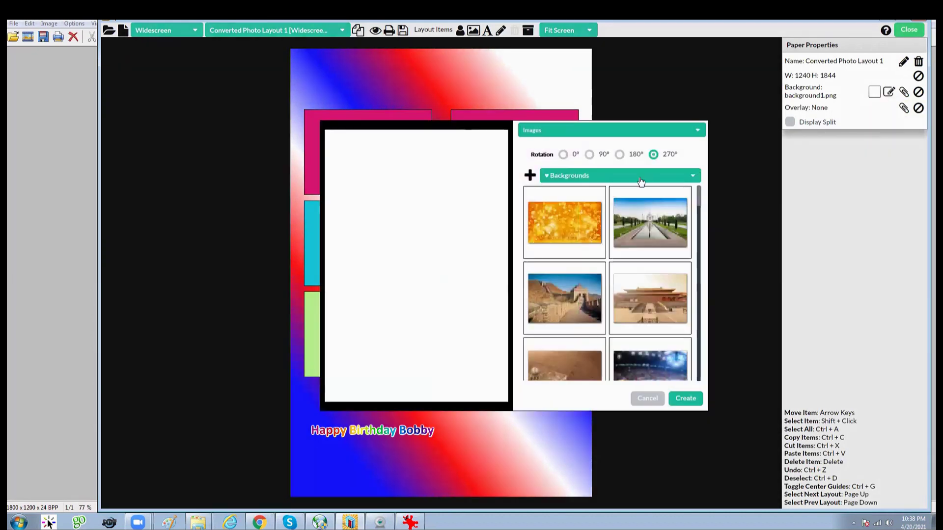
left_click(669, 132)
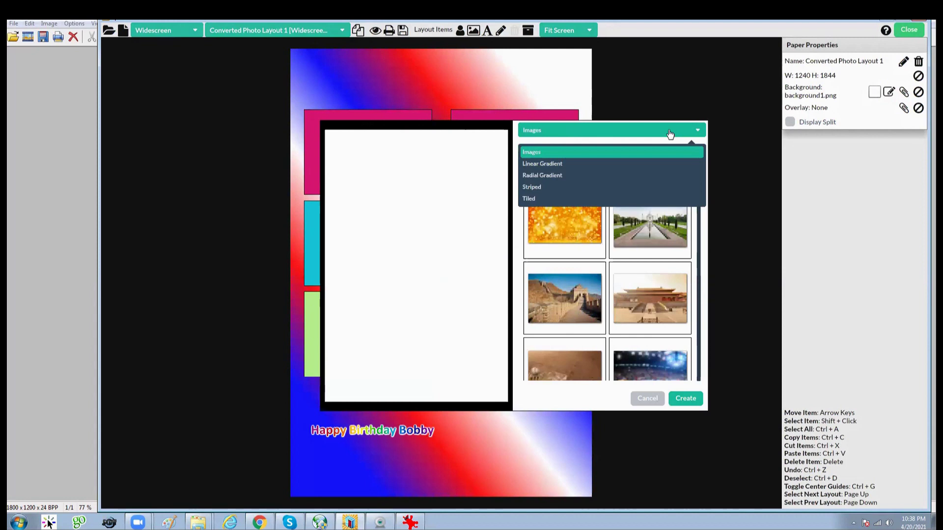
Switch to a radial gradient and add four more colour rings.
left_click(550, 175)
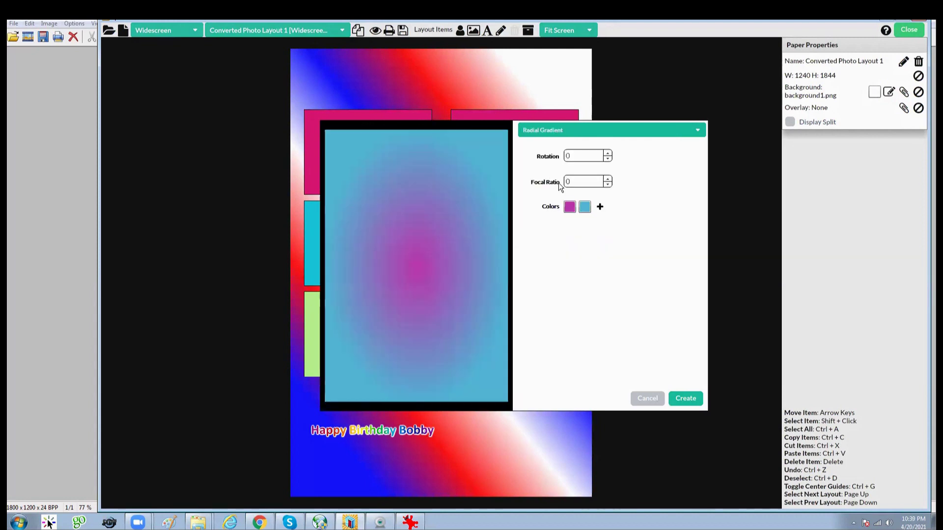
left_click(598, 206)
left_click(614, 207)
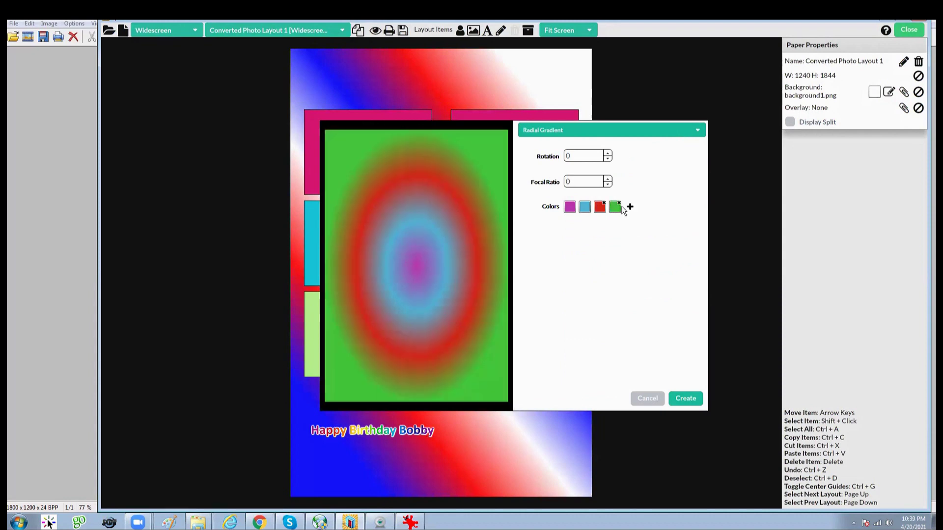
left_click(629, 207)
left_click(647, 208)
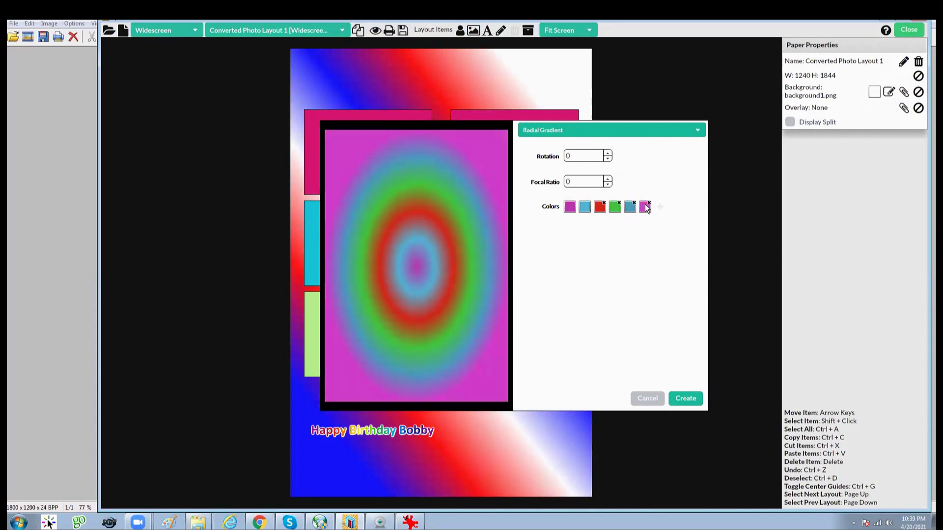
Make the centre red and second ring blue, removing the magenta and light-blue colours.
left_click(570, 206)
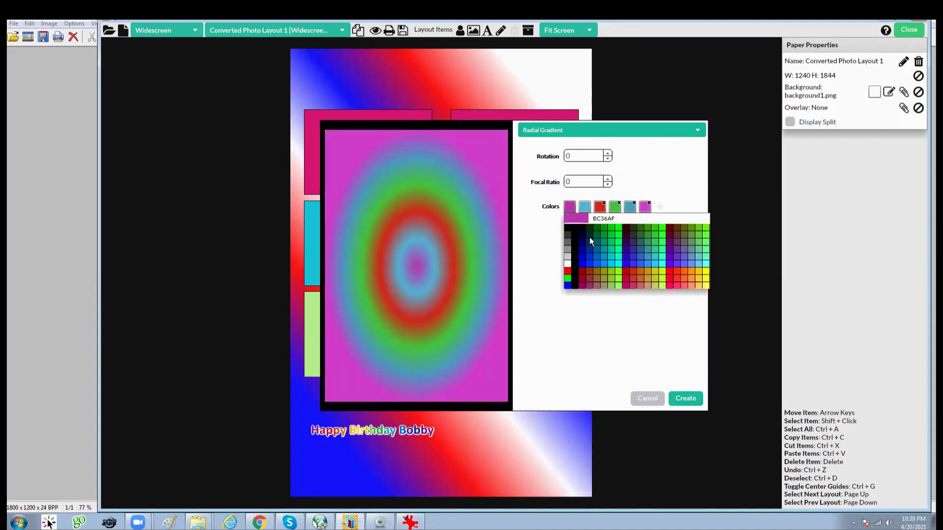
left_click(570, 269)
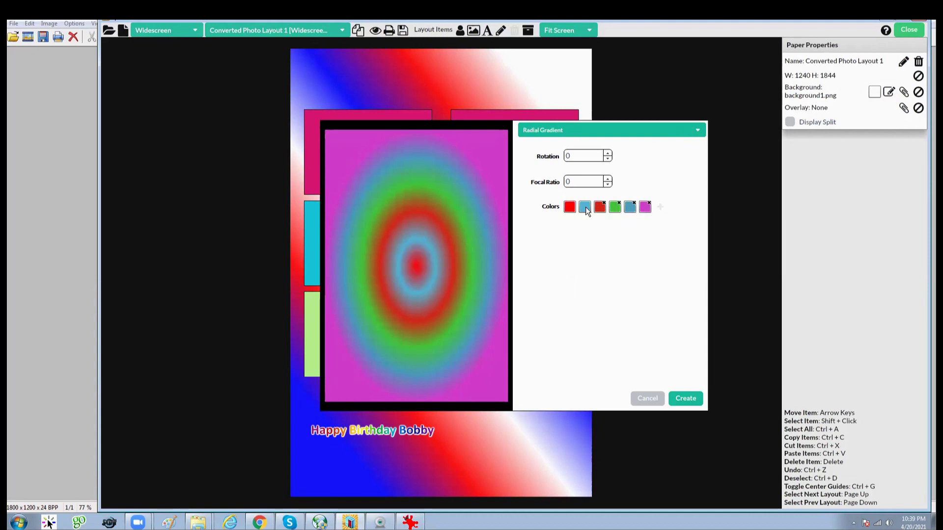
left_click(584, 207)
left_click(602, 255)
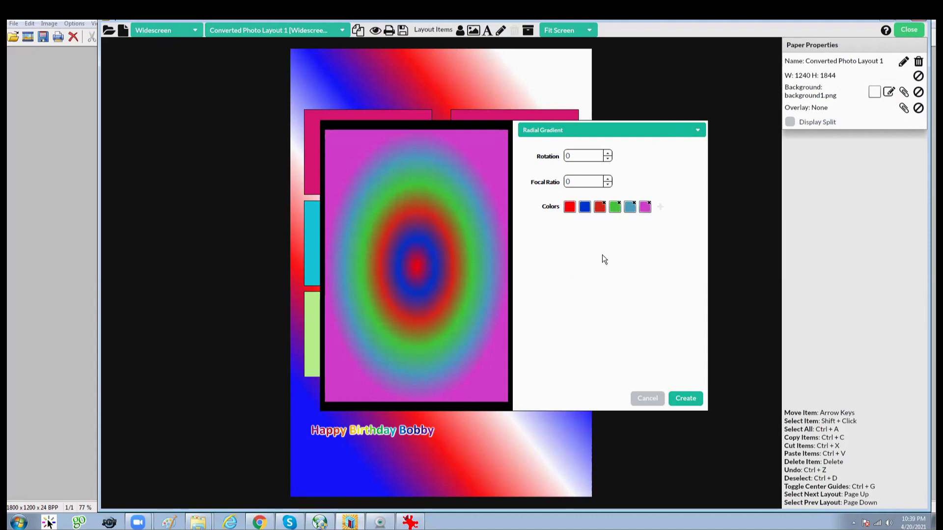
left_click(647, 205)
left_click(649, 203)
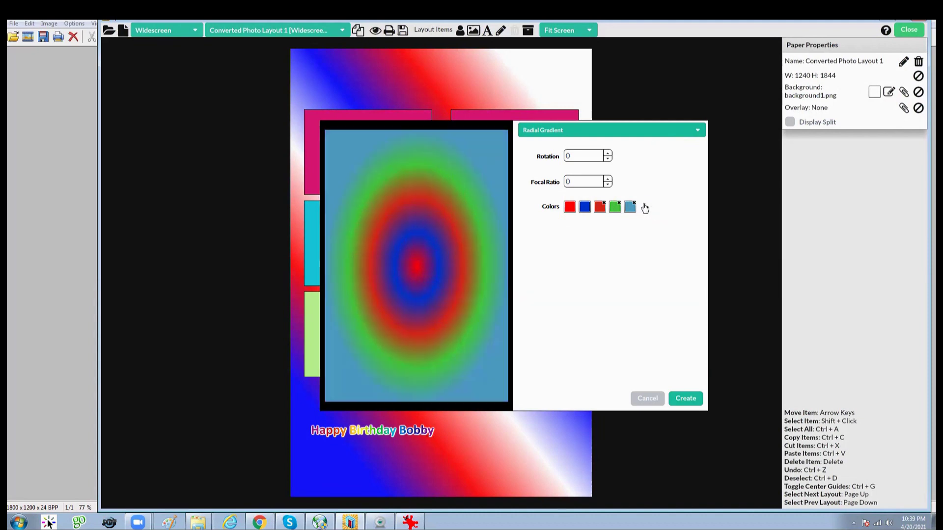
left_click(634, 202)
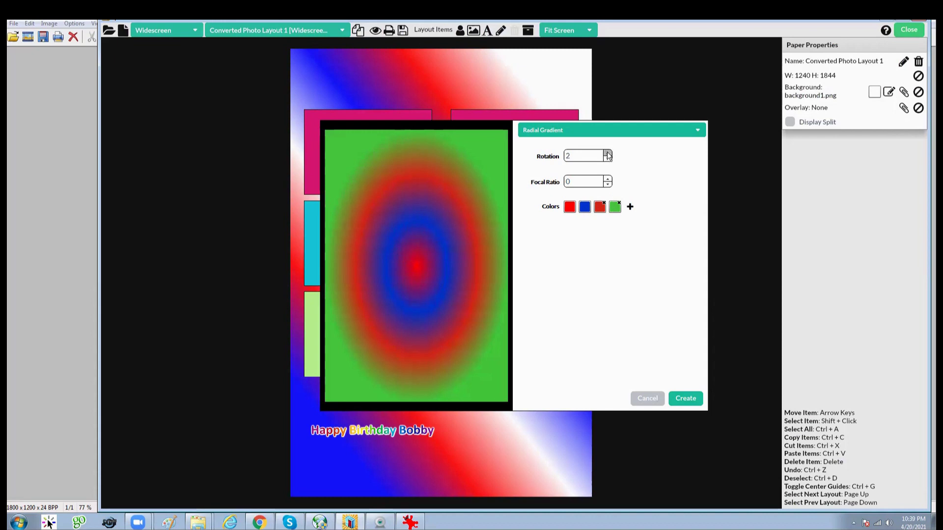
Adjust the gradient rotation and set the focal ratio to -1.0, focus at the top.
left_click(607, 153)
left_click(608, 179)
left_click(607, 178)
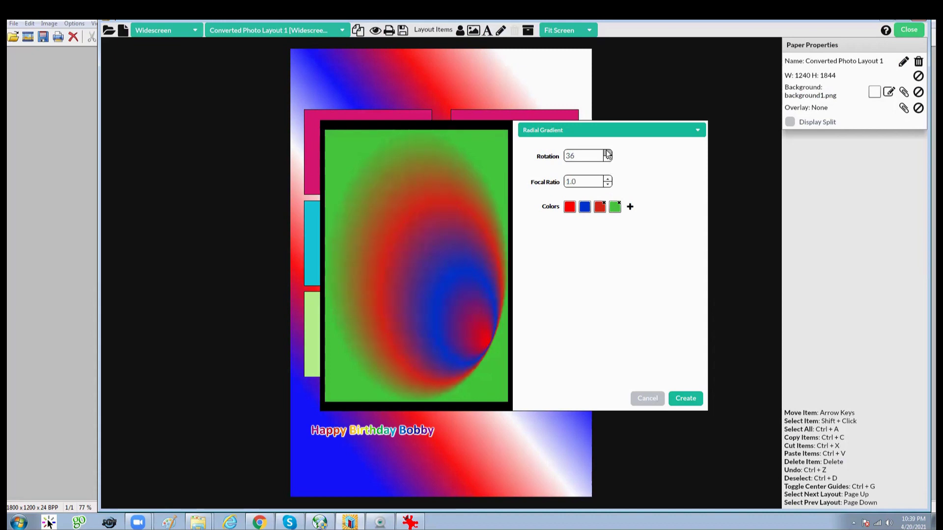
left_click(607, 154)
left_click(607, 153)
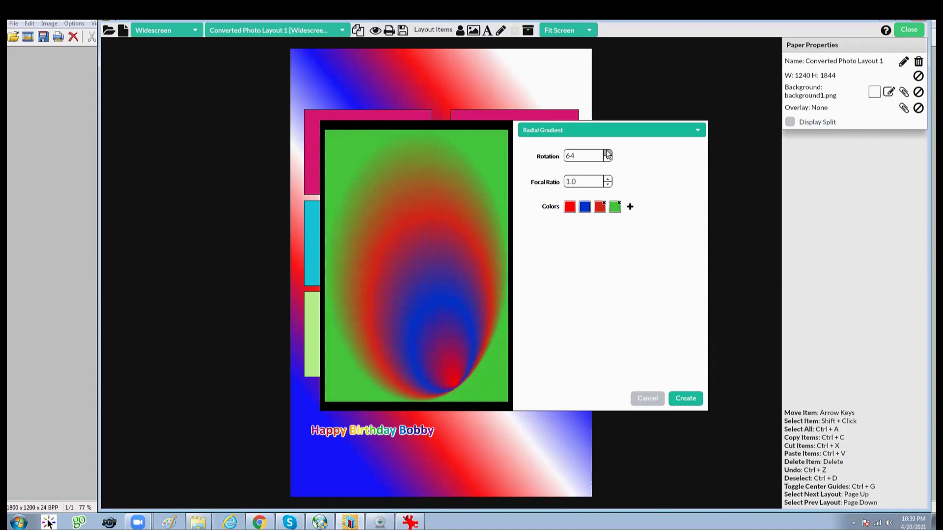
left_click(607, 153)
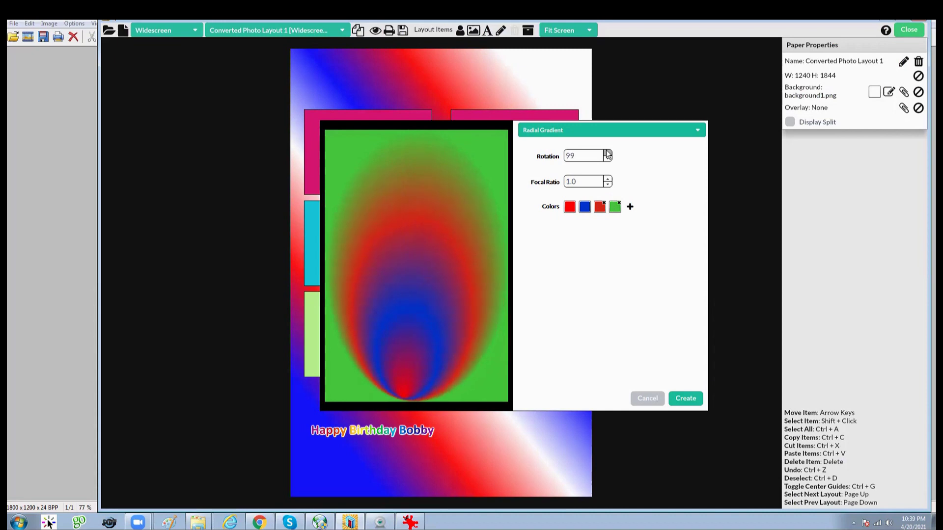
left_click(607, 153)
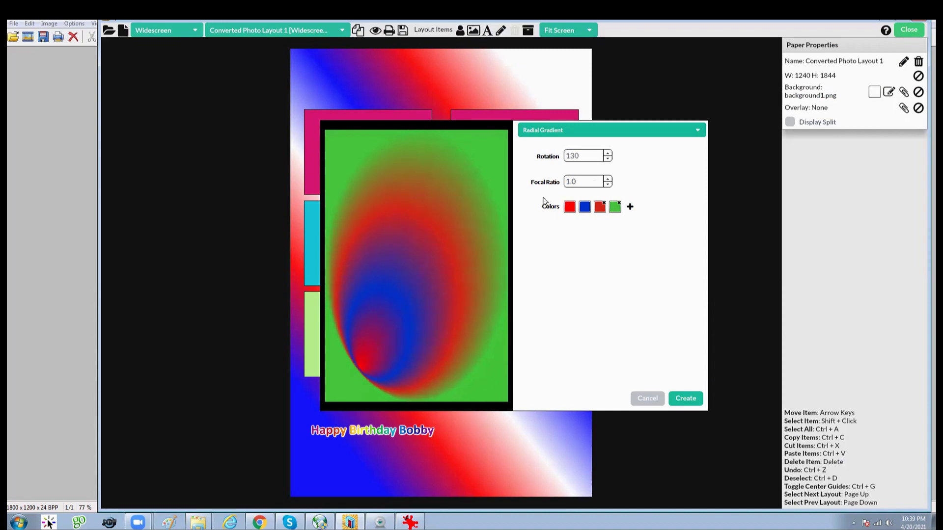
left_click(607, 185)
left_click(608, 184)
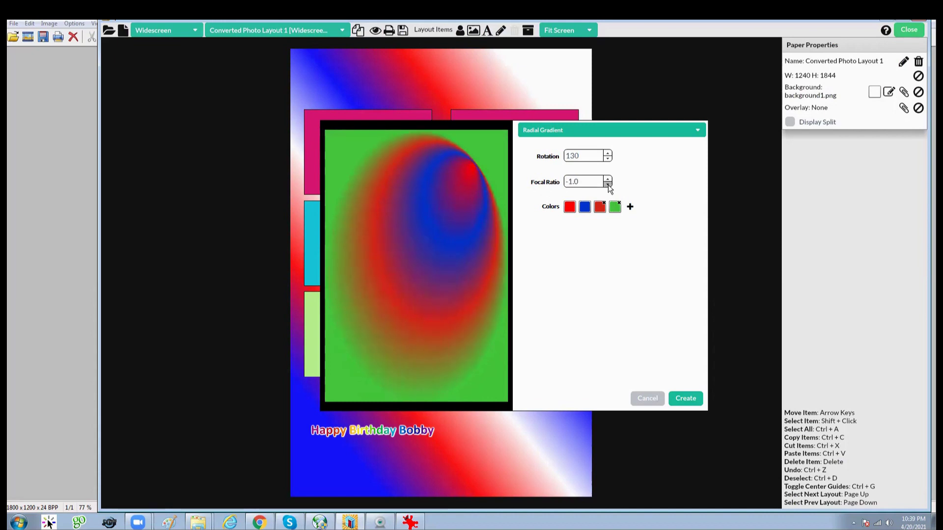
left_click(608, 159)
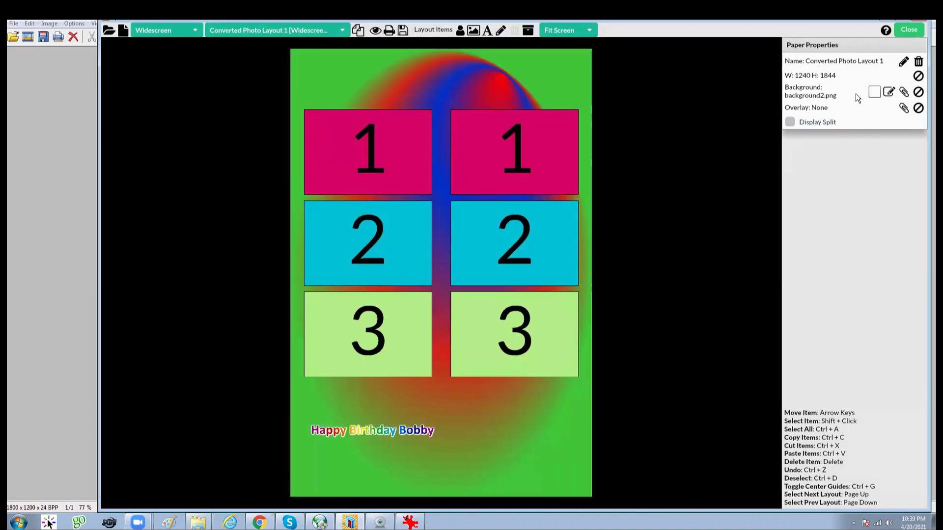
Open the background image file browser and cancel it, keeping the radial gradient.
left_click(903, 92)
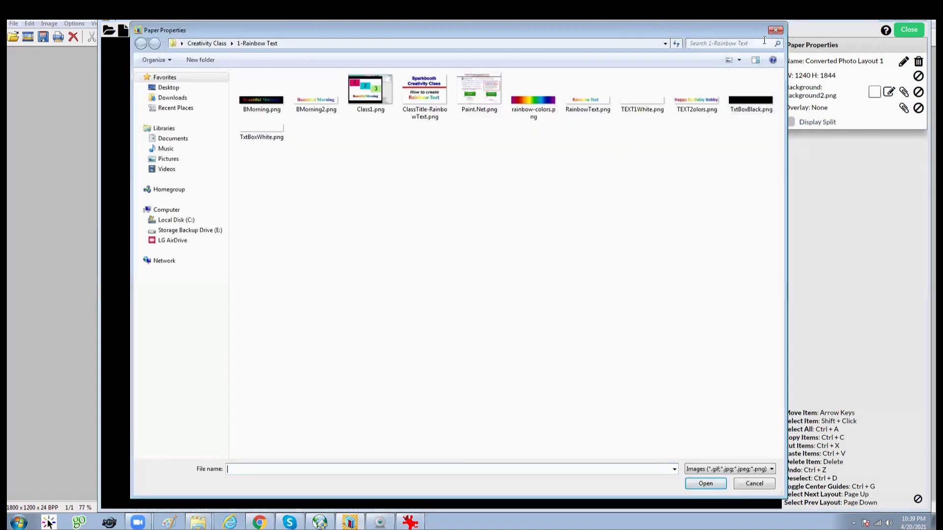
left_click(746, 483)
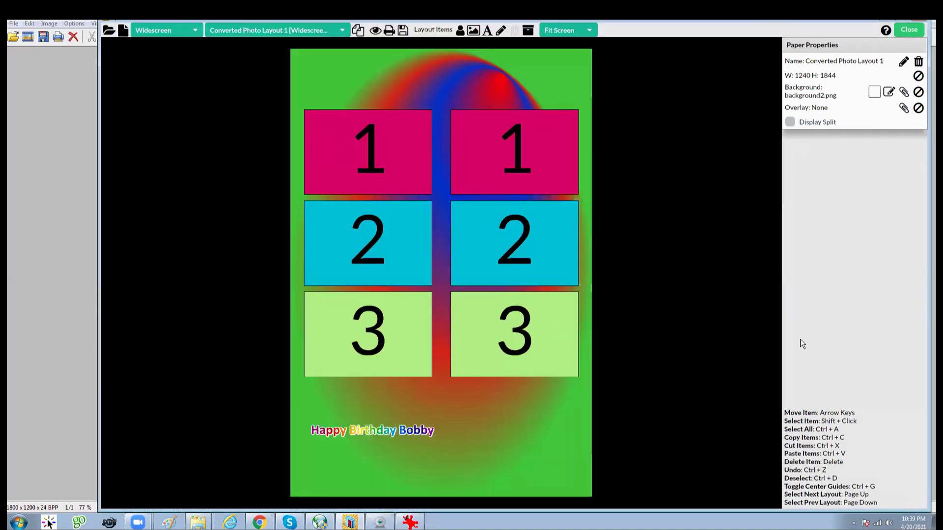
Switch the new background to stripes with strip width 25, set to Vertical.
left_click(891, 91)
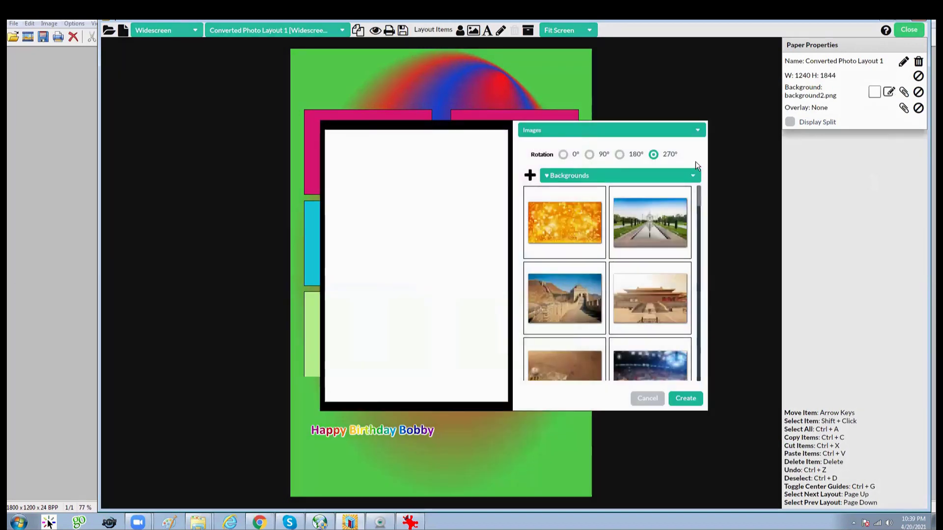
left_click(697, 130)
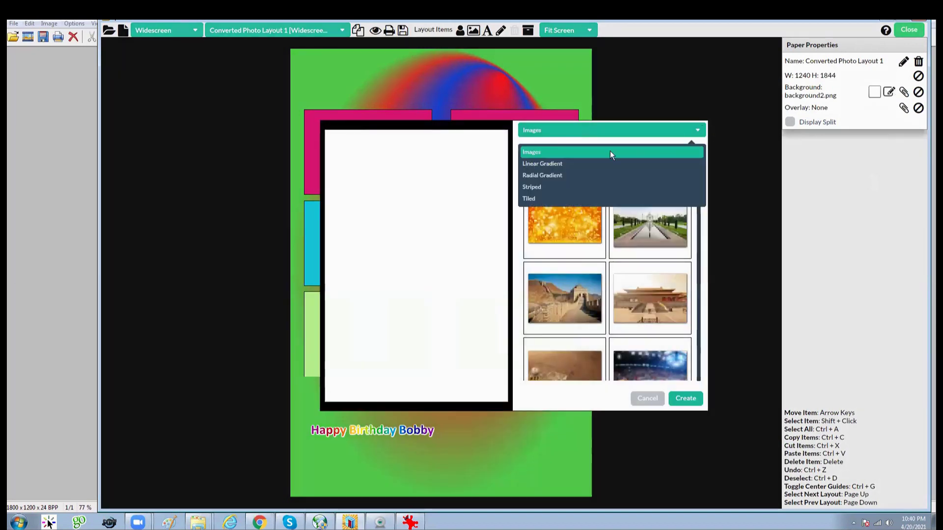
left_click(537, 188)
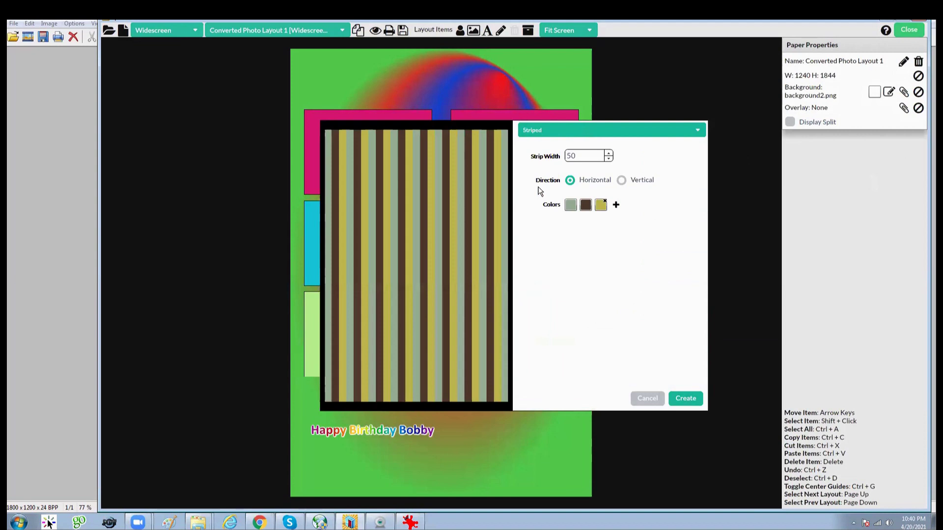
left_click(609, 152)
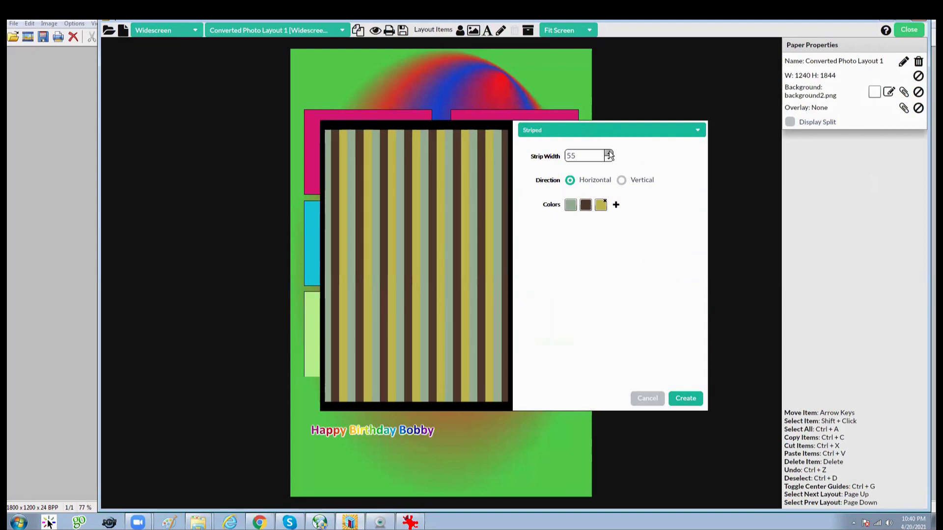
left_click(609, 158)
left_click(609, 159)
left_click(608, 159)
left_click(608, 159)
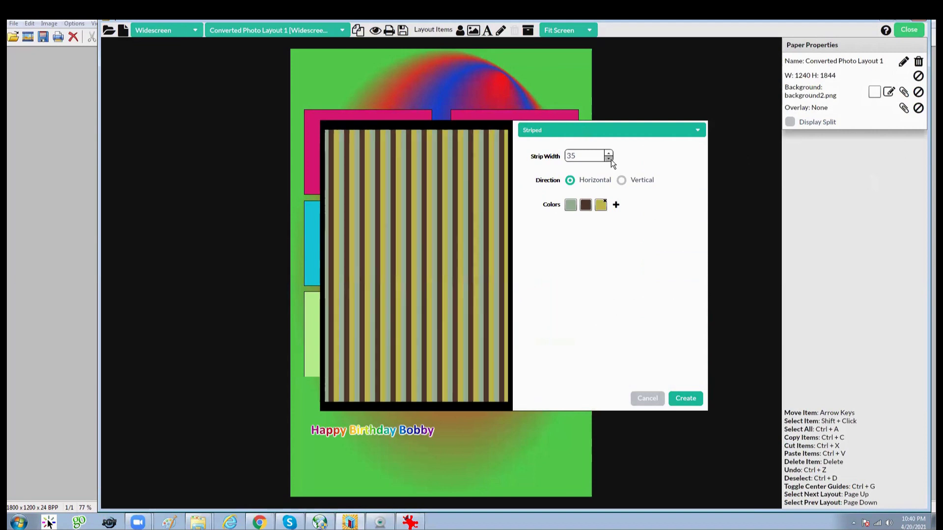
left_click(610, 159)
left_click(609, 153)
left_click(609, 153)
left_click(609, 153)
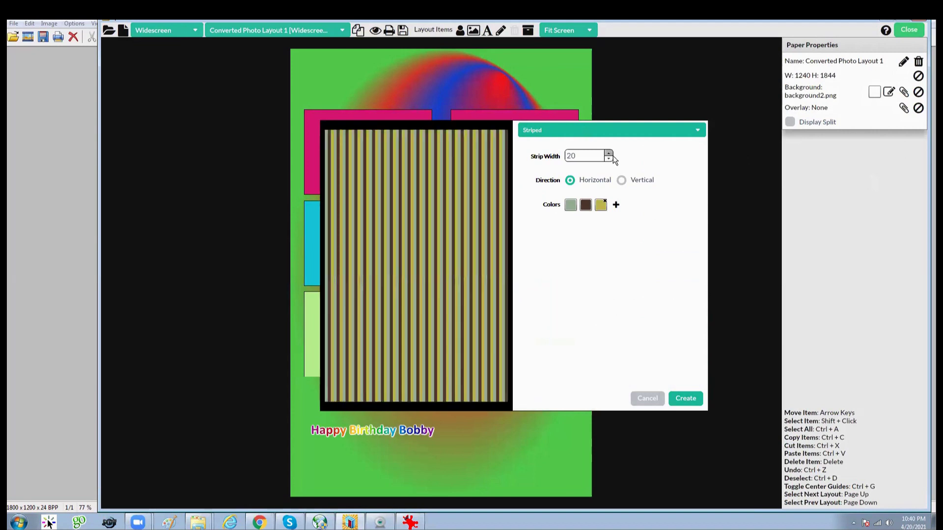
left_click(609, 153)
left_click(608, 153)
left_click(621, 180)
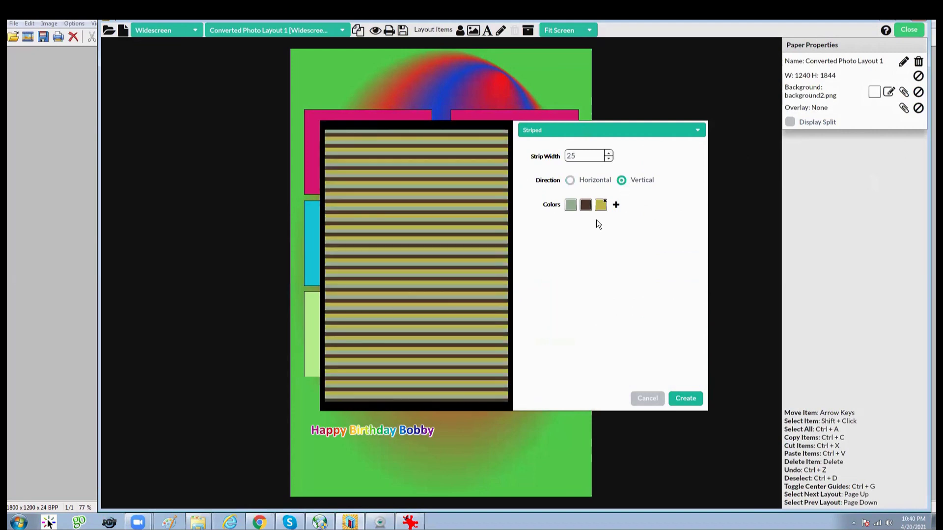
left_click(697, 130)
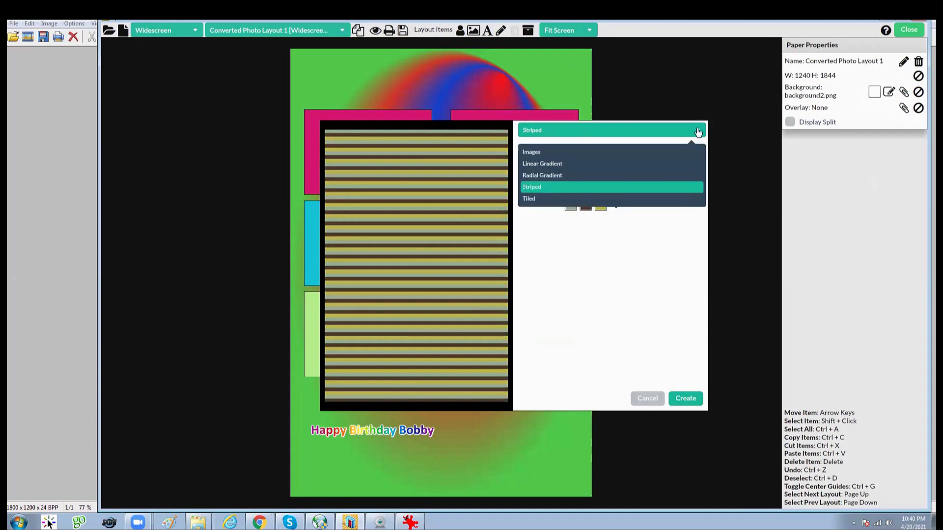
Preview the Tiled square-pattern background at sizes 50, 40, 15, 40 and finally 55.
left_click(527, 198)
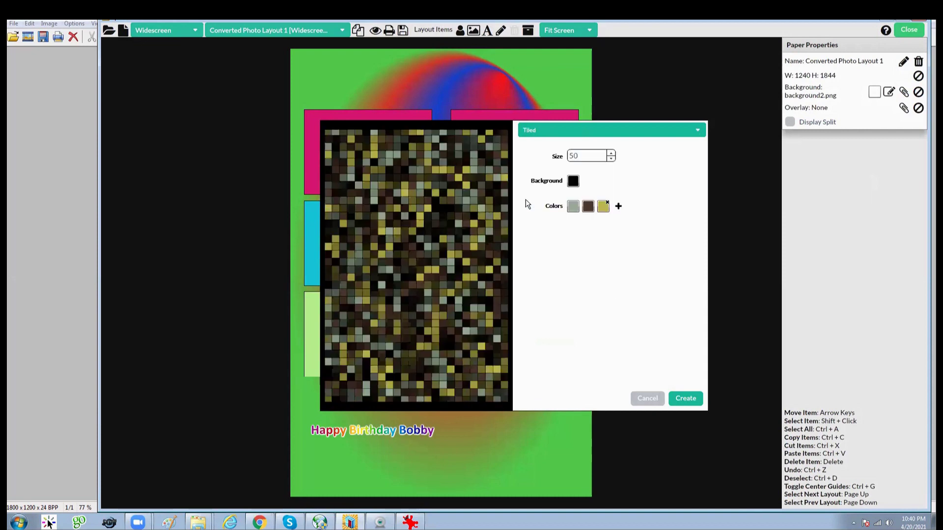
left_click(614, 159)
left_click(613, 159)
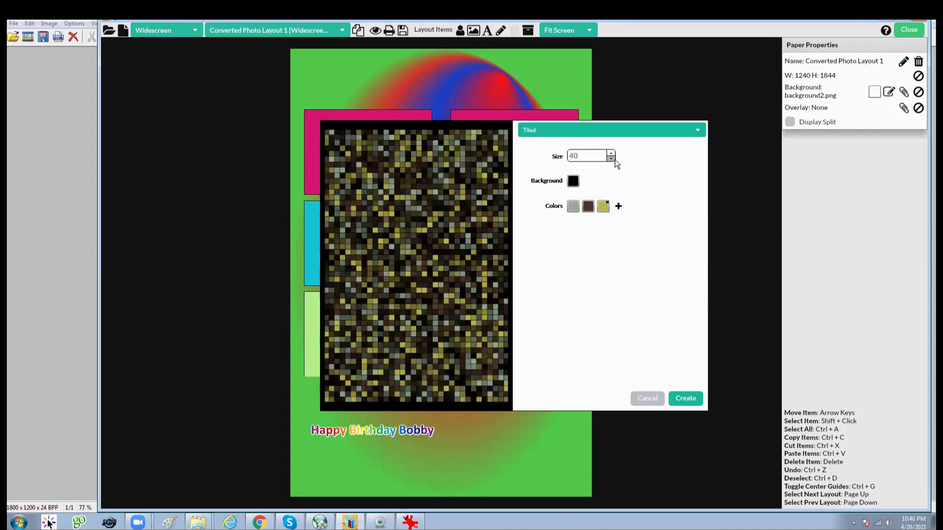
left_click(610, 158)
left_click(611, 154)
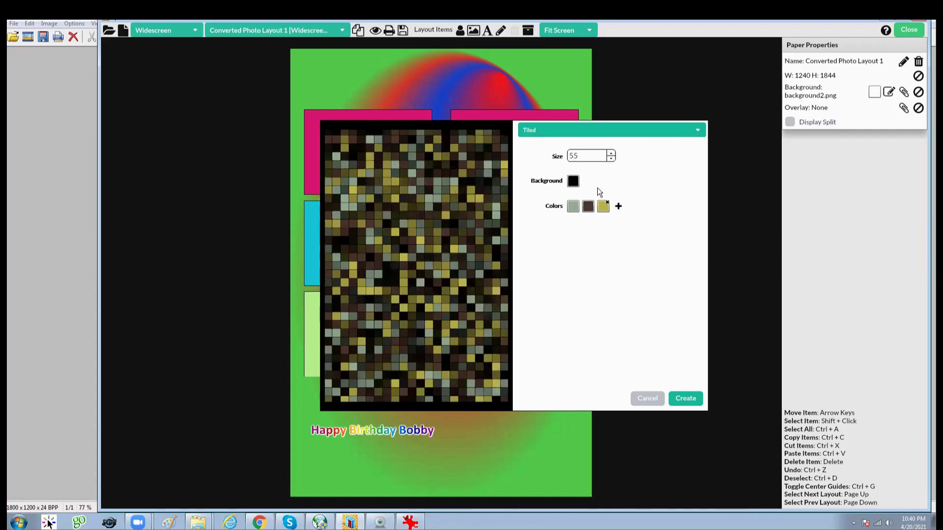
Discard the tiled background and browse the 4X6 Vertical Backgrounds collection in the image picker.
left_click(646, 396)
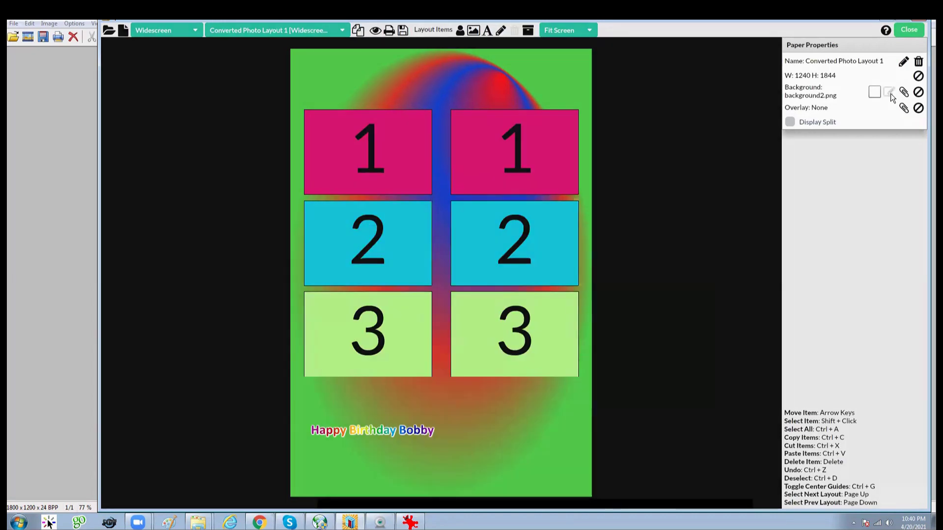
left_click(890, 93)
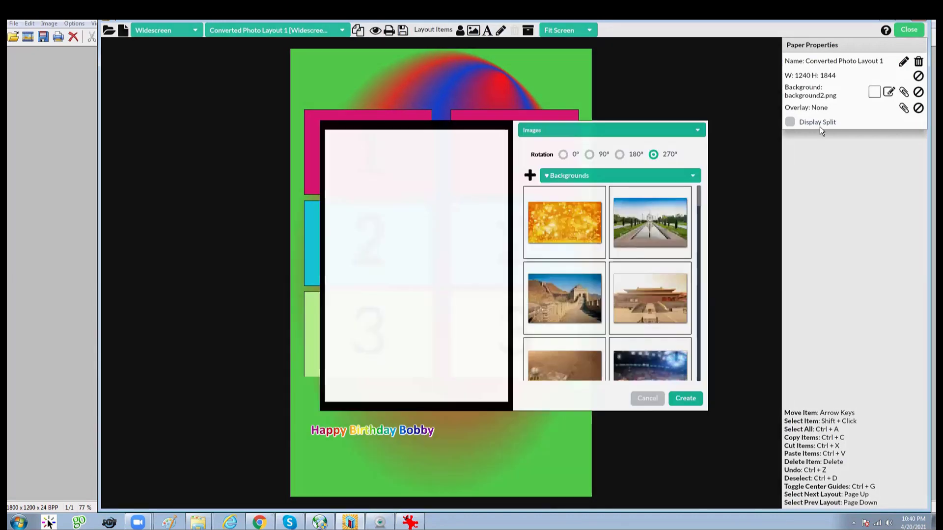
left_click(685, 175)
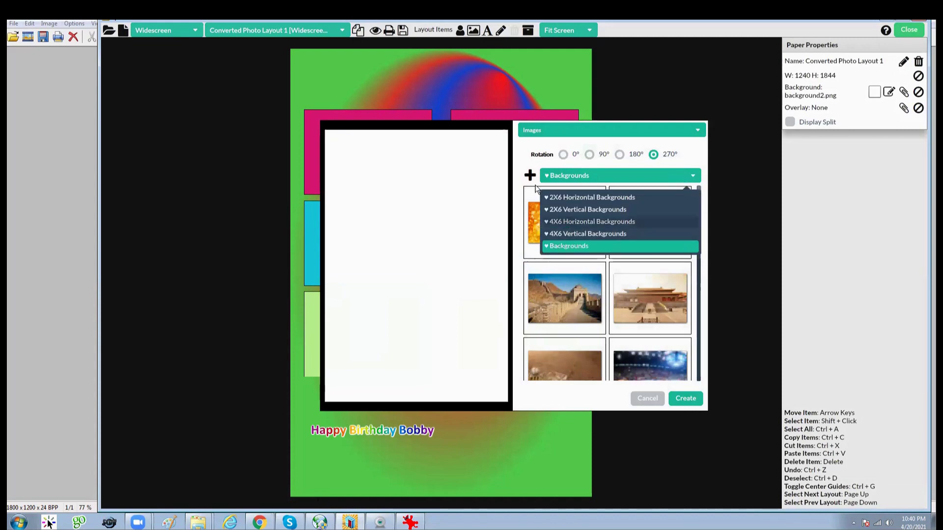
left_click(629, 231)
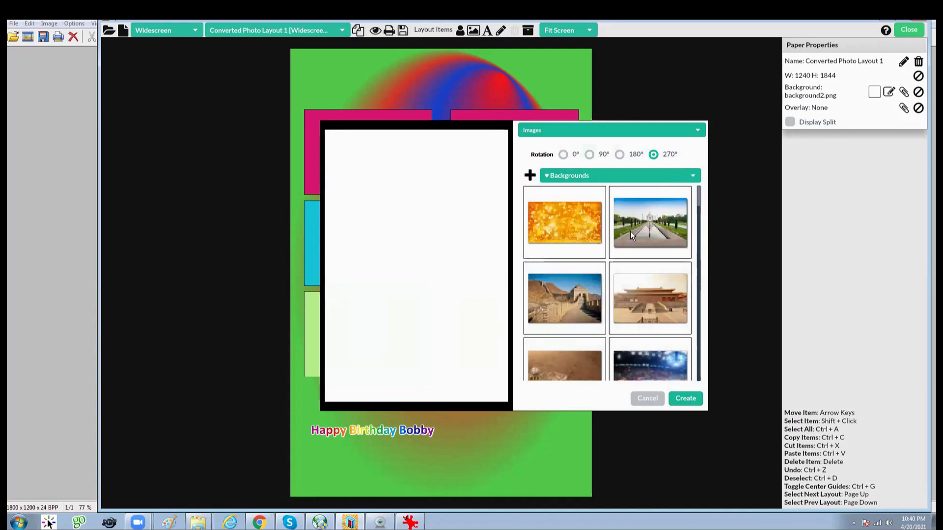
left_click(694, 176)
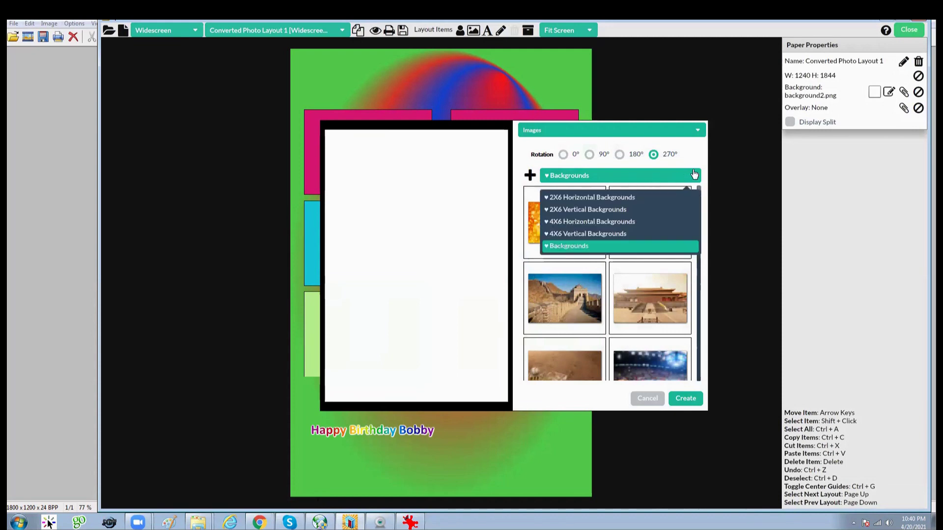
left_click(575, 234)
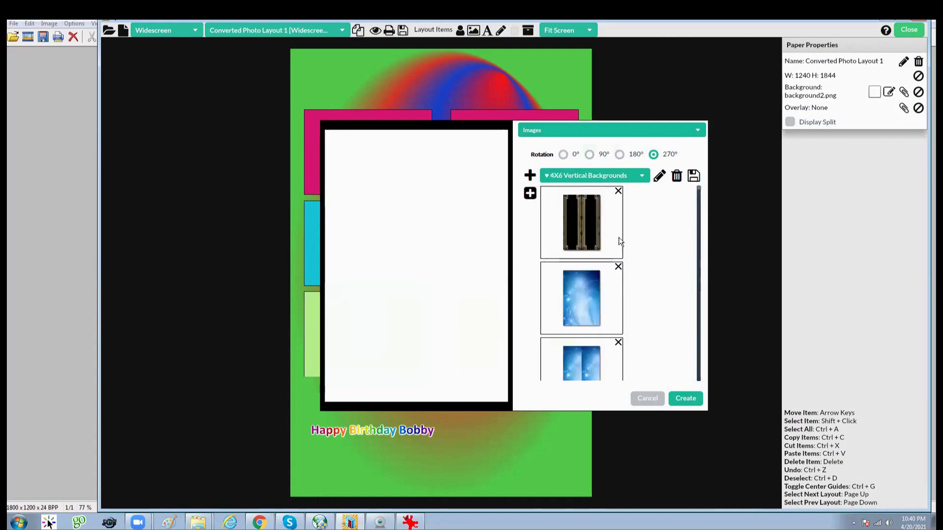
scroll(643, 216, "down", 3)
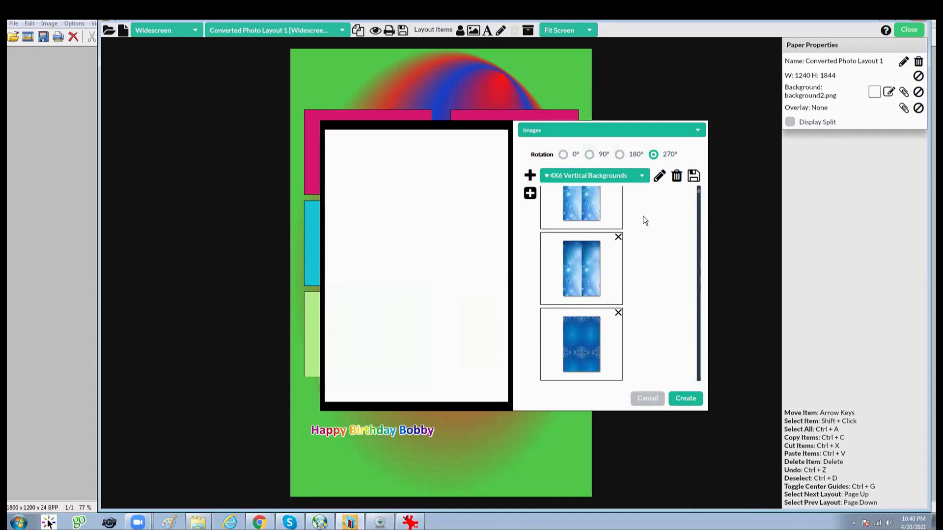
scroll(604, 230, "up", 2)
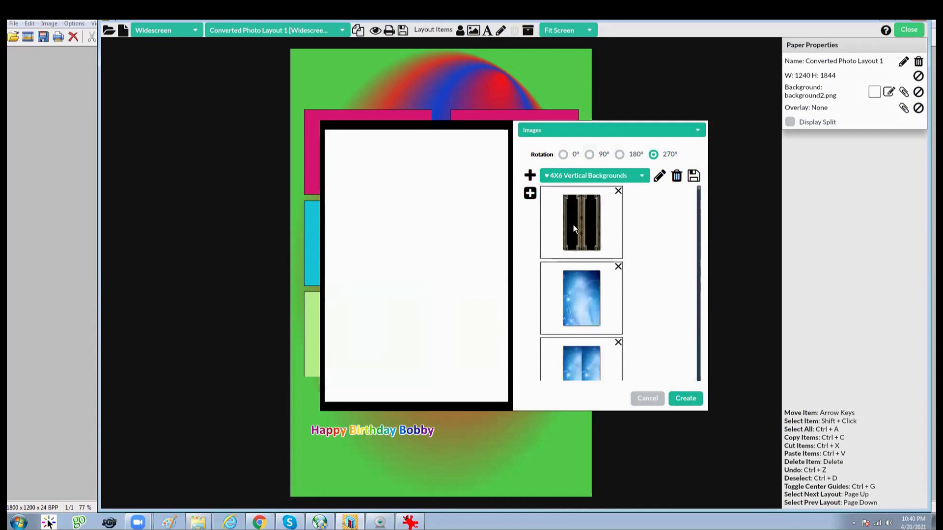
Select the black and gold frame, set its rotation to 0°, and apply it.
left_click(573, 225)
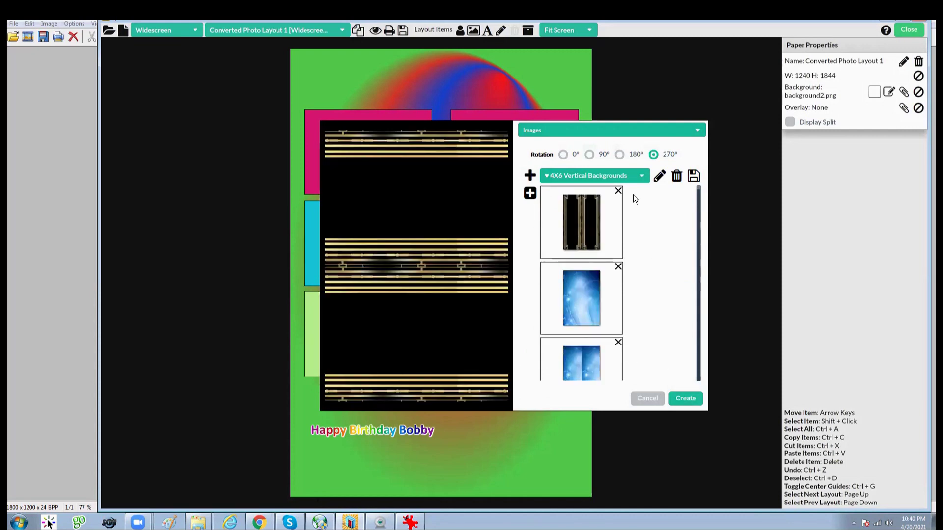
left_click(589, 154)
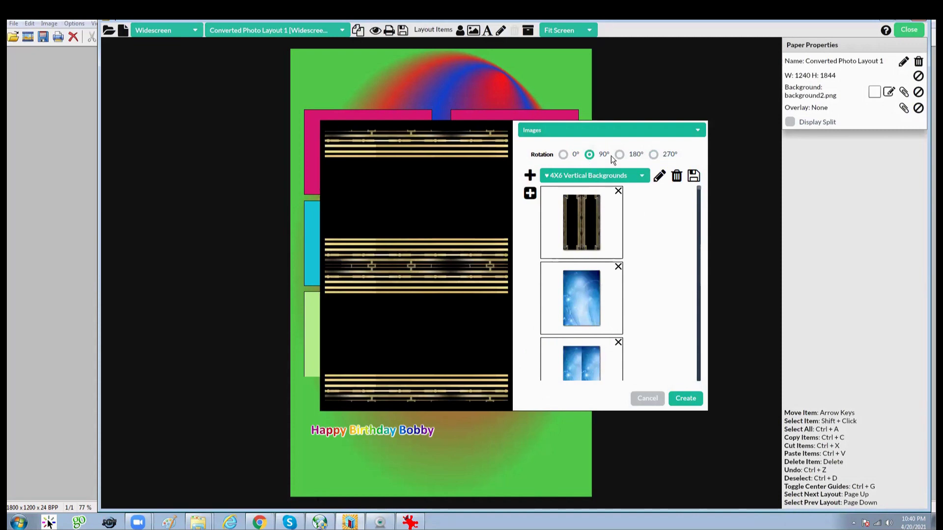
left_click(654, 154)
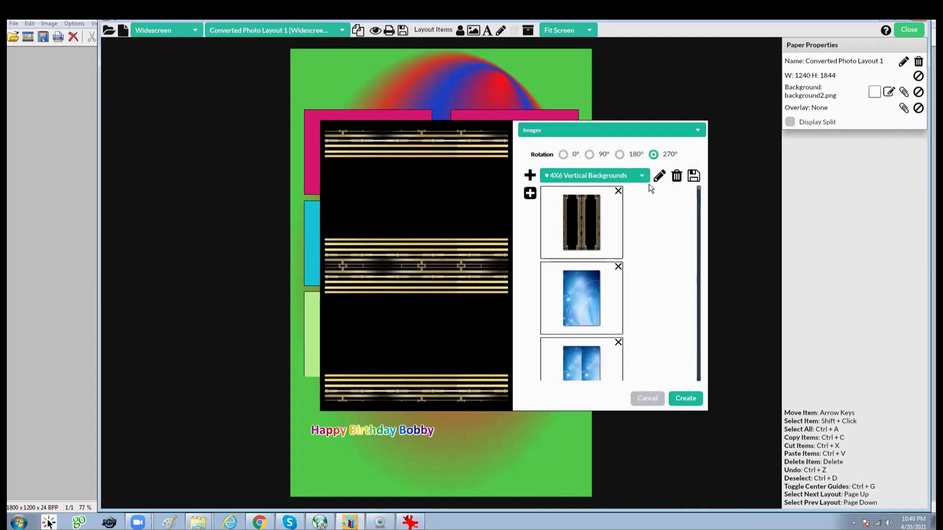
left_click(563, 154)
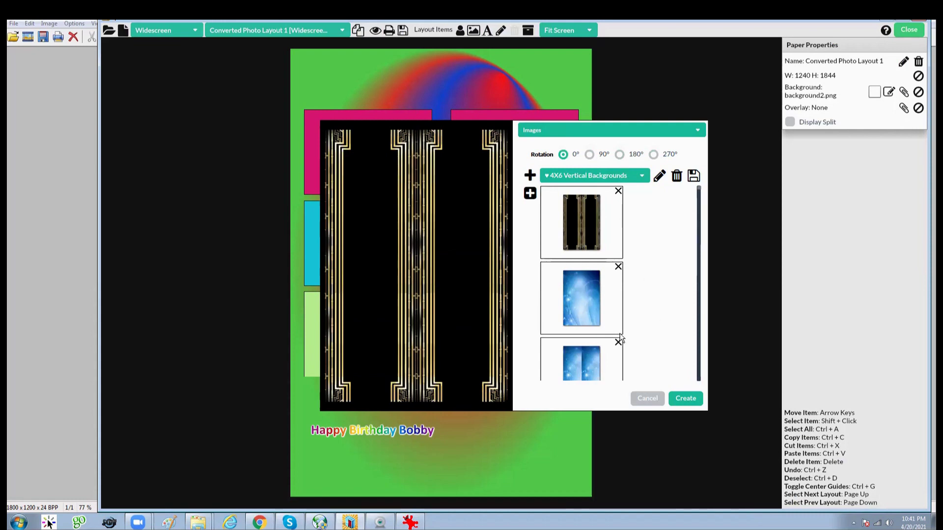
left_click(686, 399)
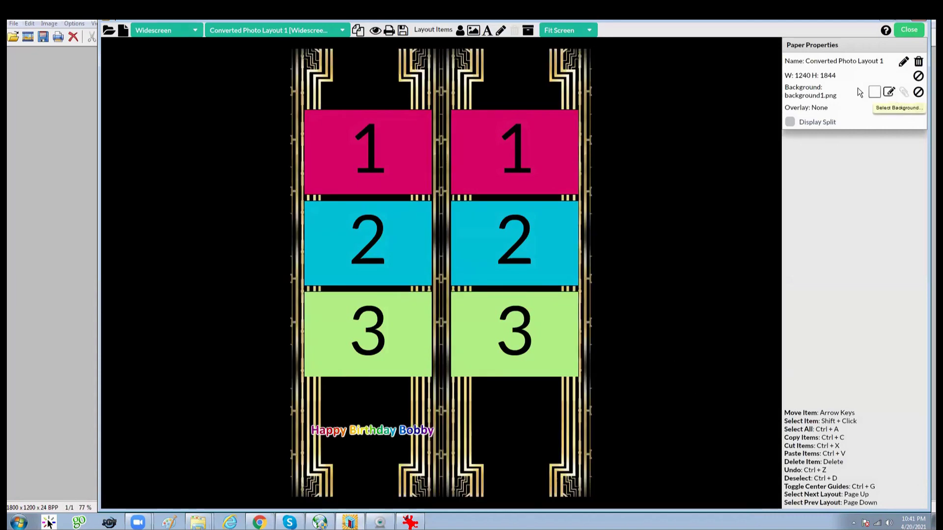
left_click(889, 93)
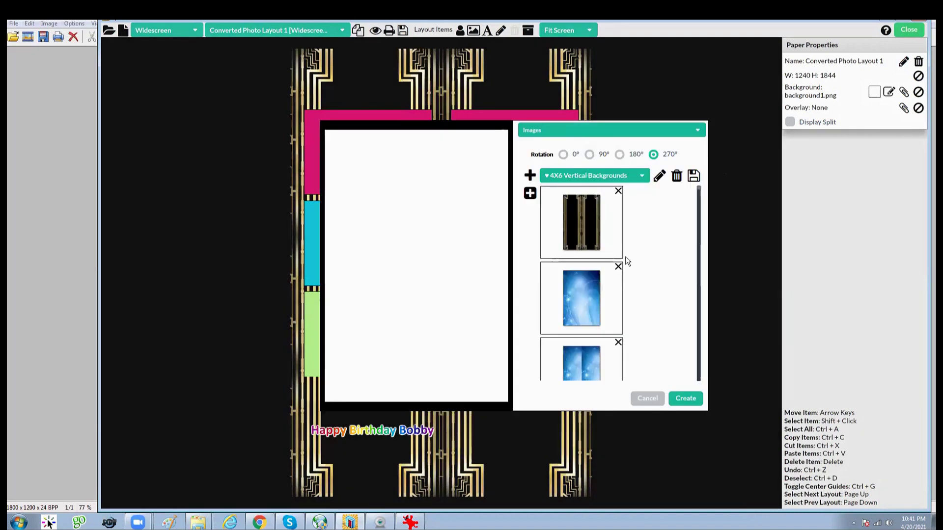
scroll(655, 256, "down", 3)
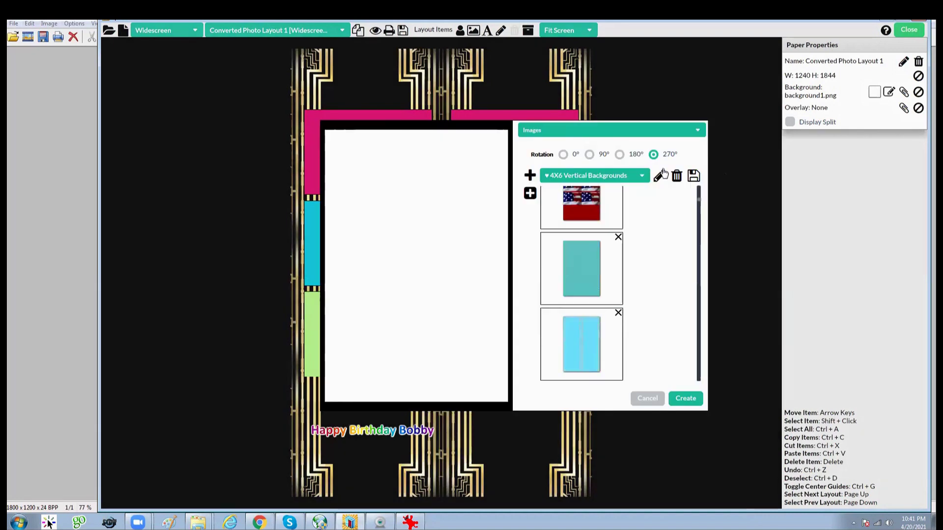
left_click(644, 176)
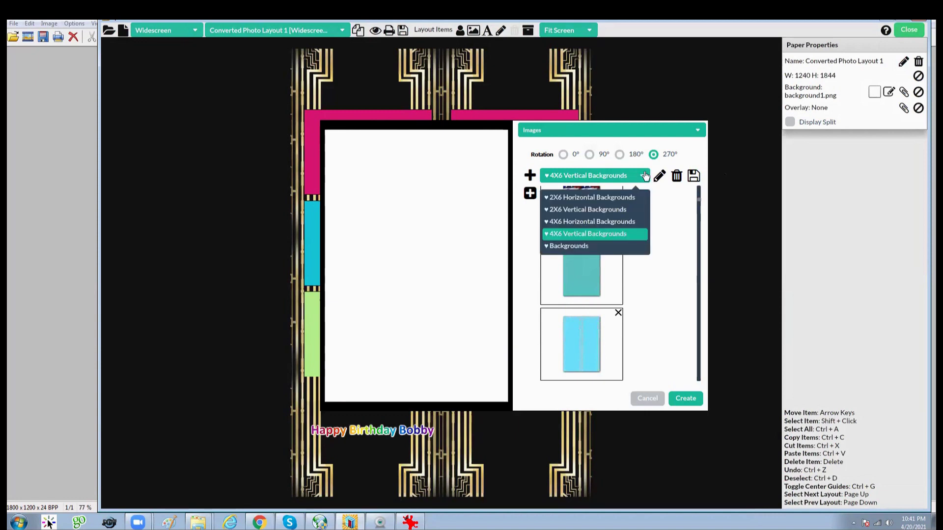
left_click(594, 222)
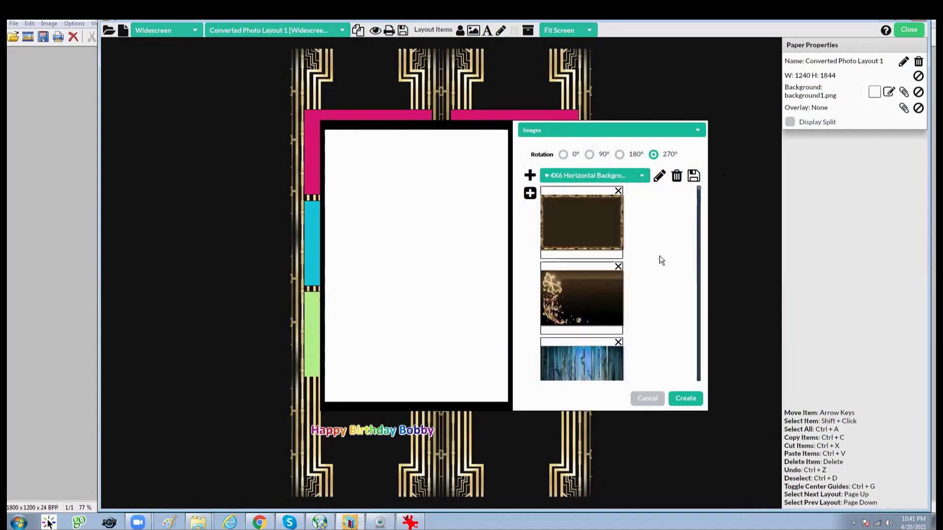
scroll(660, 256, "down", 1)
scroll(659, 255, "down", 3)
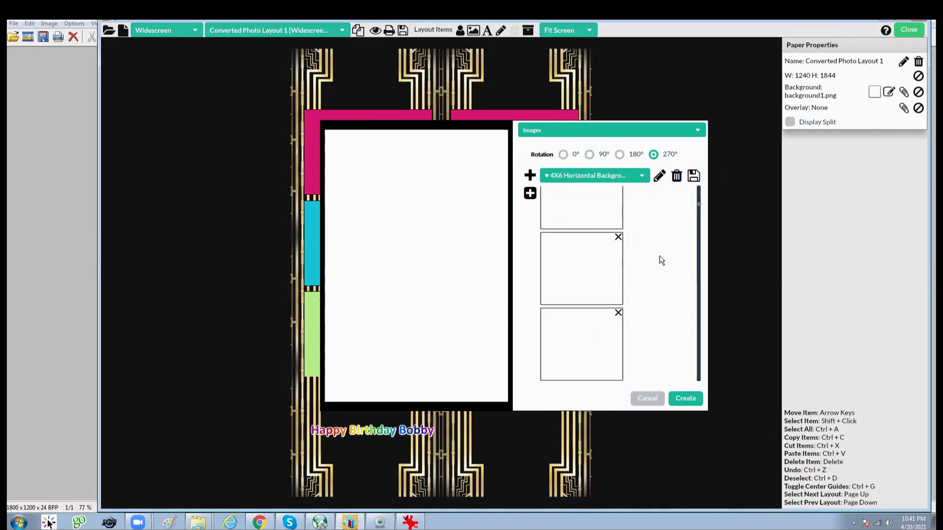
scroll(659, 255, "down", 2)
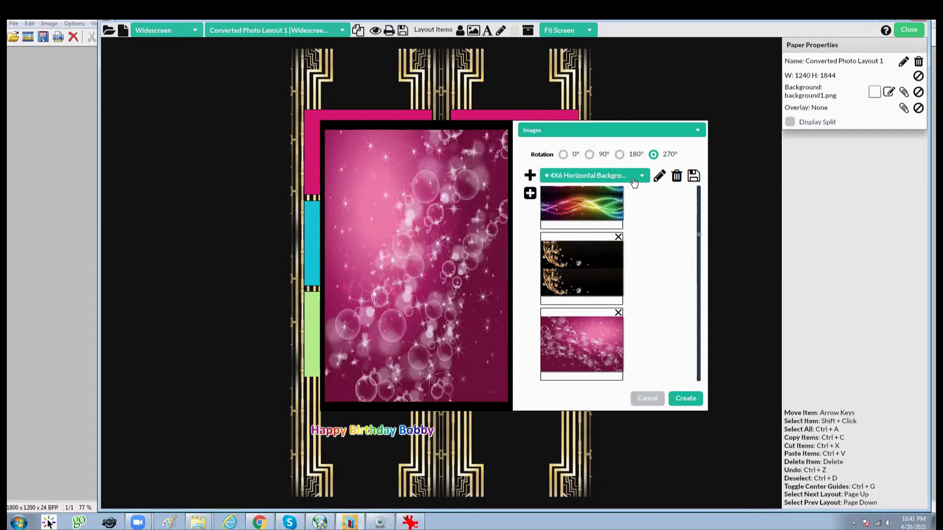
left_click(619, 154)
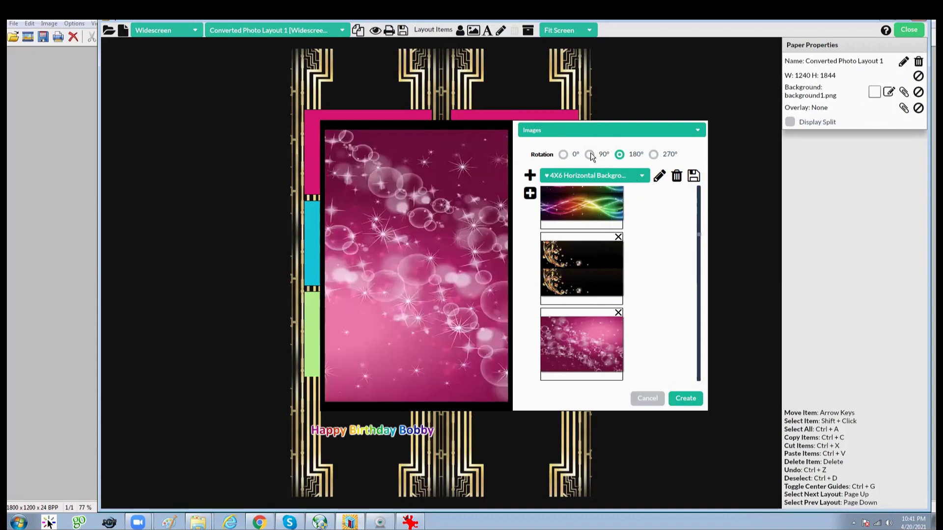
left_click(589, 155)
left_click(563, 154)
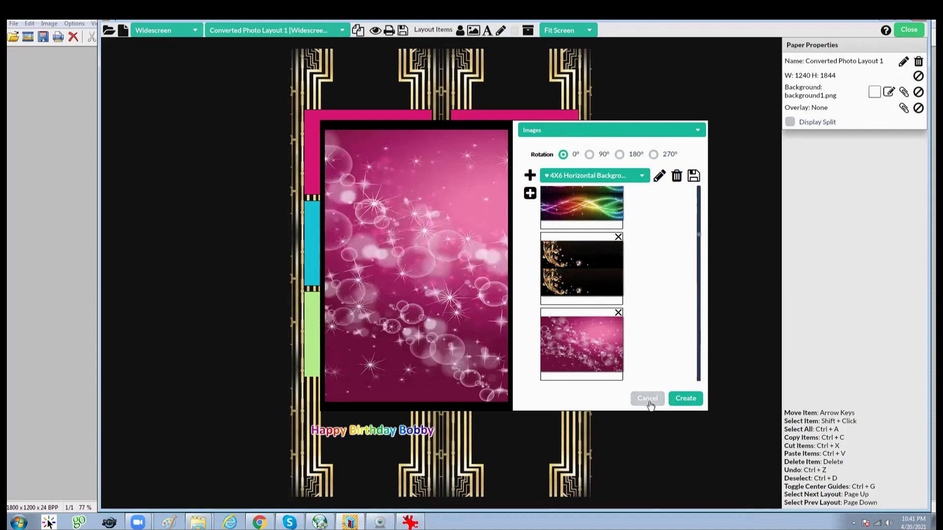
left_click(693, 399)
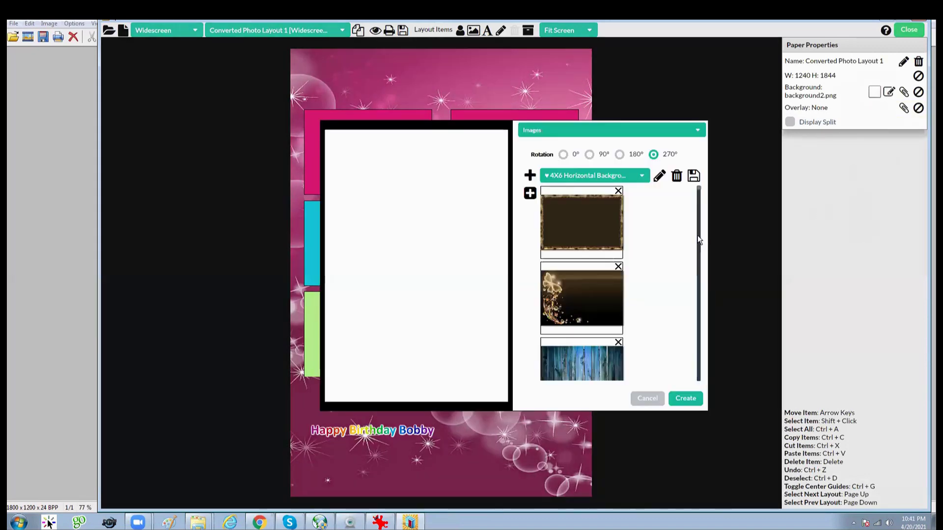
Browse the 2X6 Vertical Backgrounds thumbnails, then close the picker keeping the pink bokeh background.
scroll(658, 235, "down", 5)
left_click(643, 176)
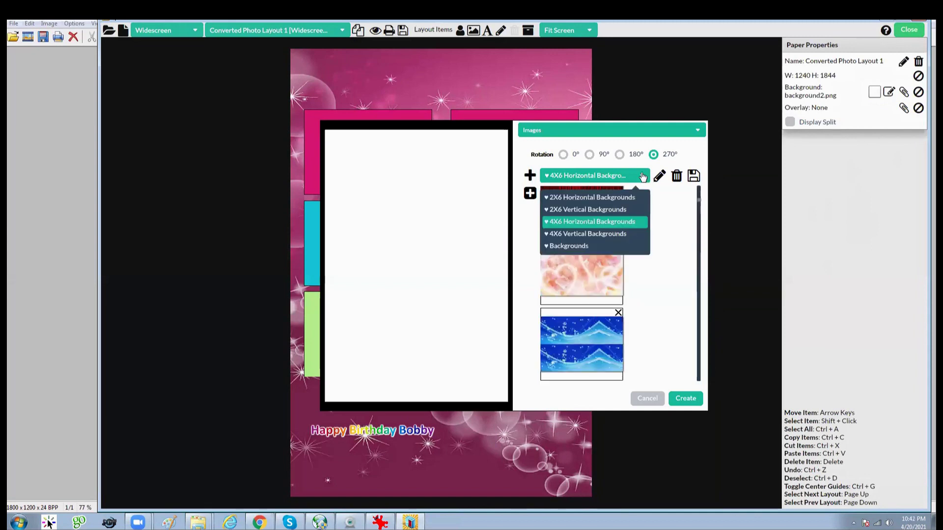
left_click(573, 209)
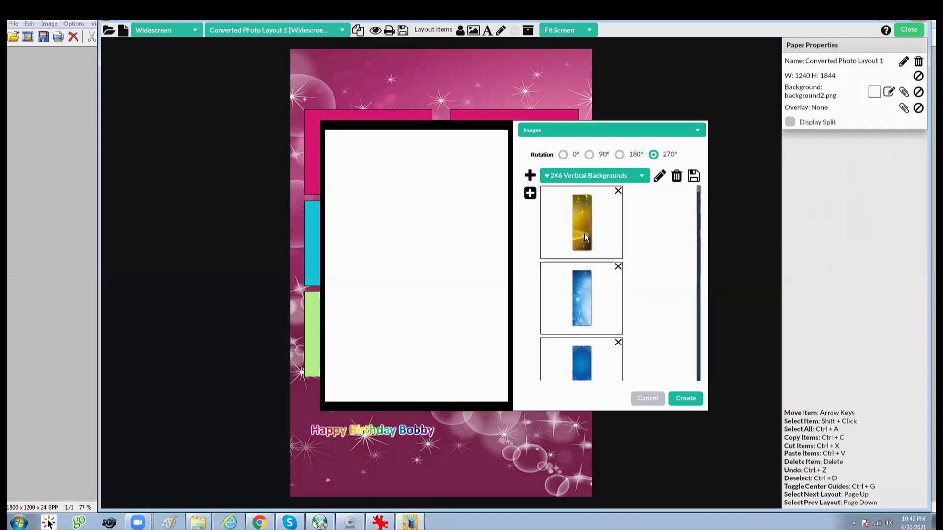
scroll(673, 265, "down", 5)
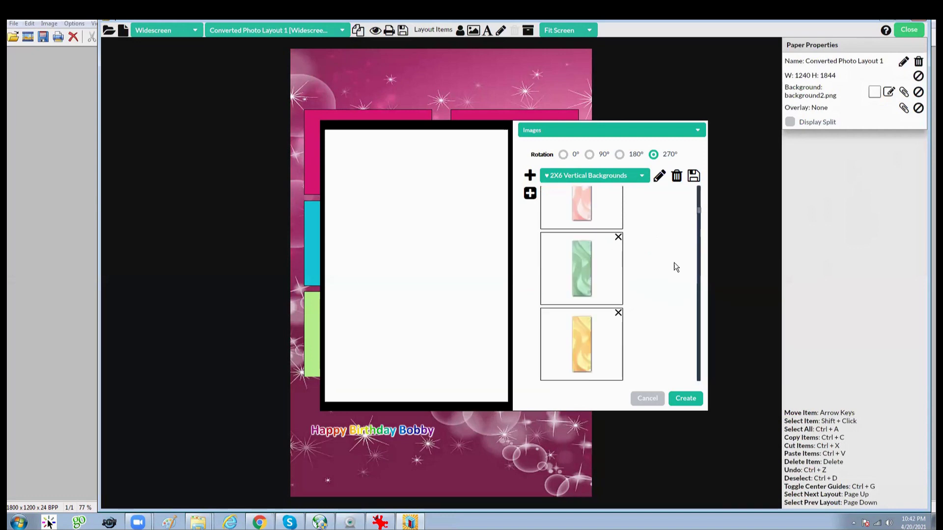
scroll(675, 267, "down", 6)
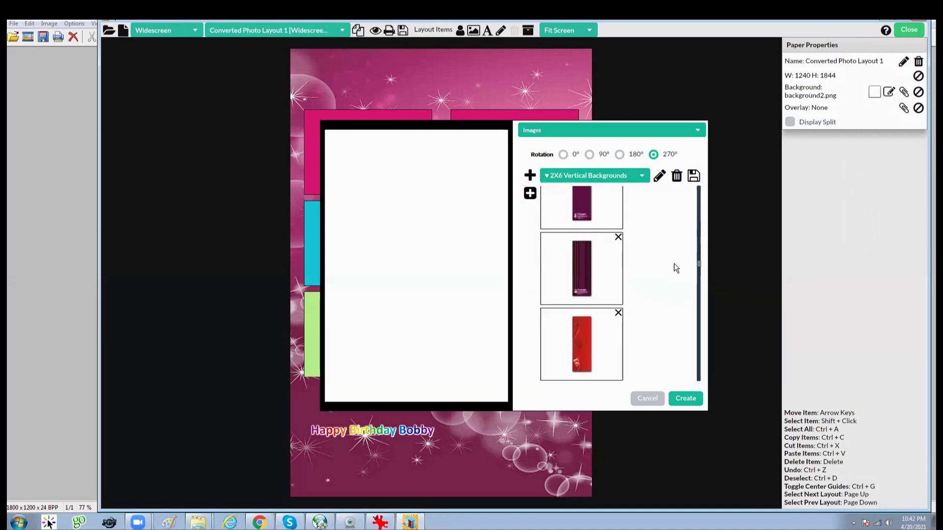
scroll(674, 263, "down", 3)
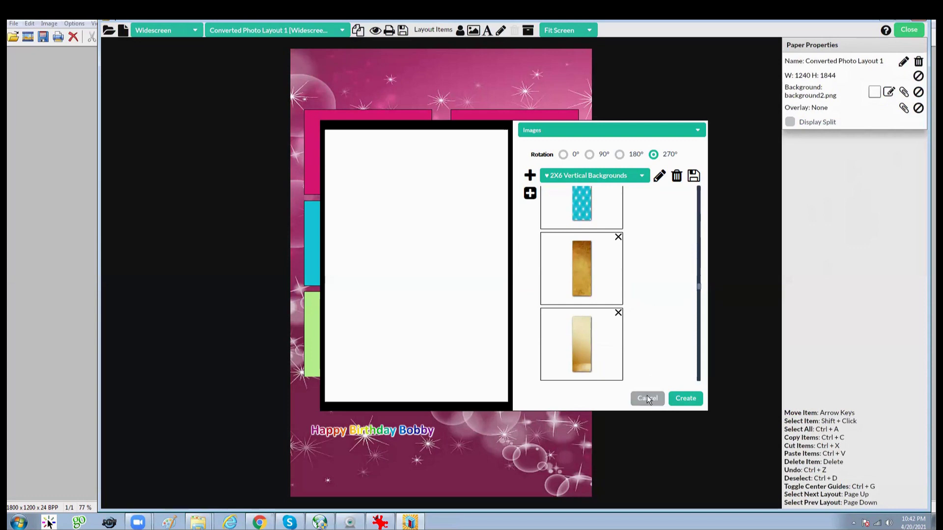
left_click(646, 397)
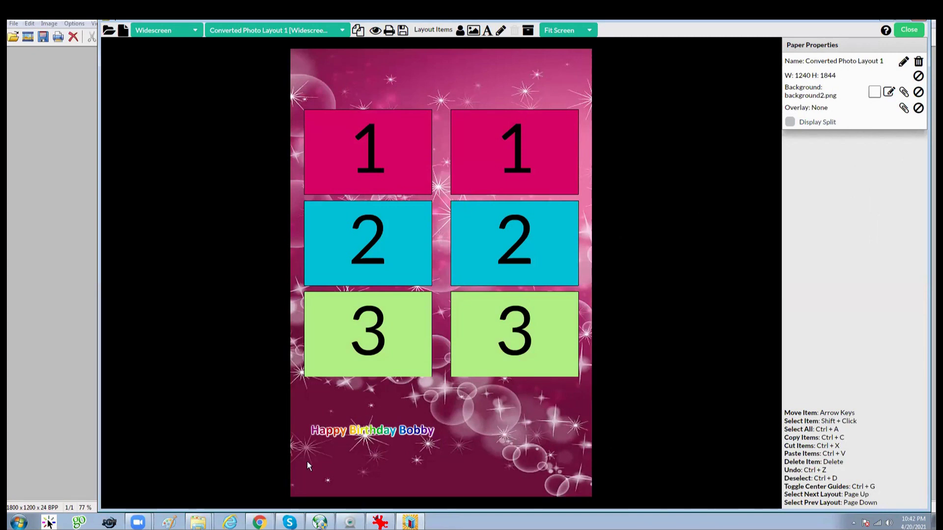
Close the layout editor, returning to Photo Layouts settings showing Converted Photo Layout 1.
mouse_move(197, 521)
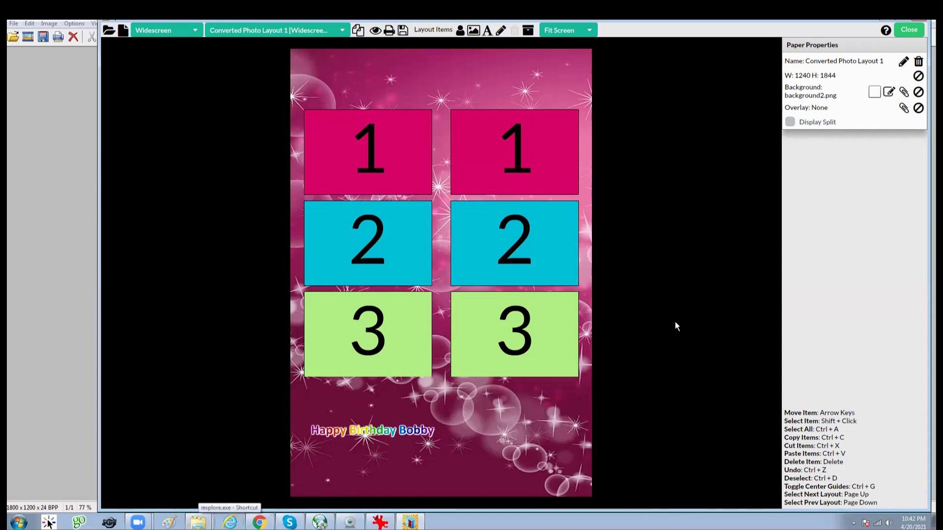
left_click(910, 31)
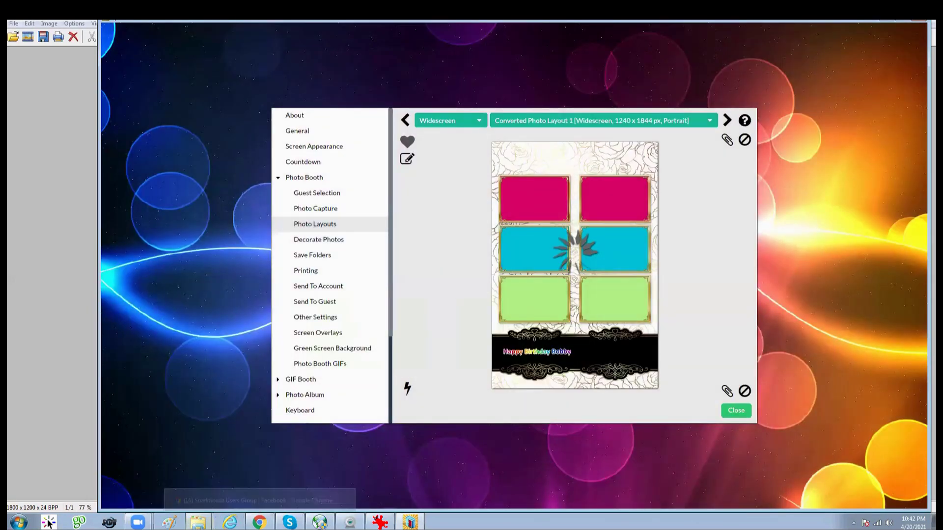
mouse_move(289, 522)
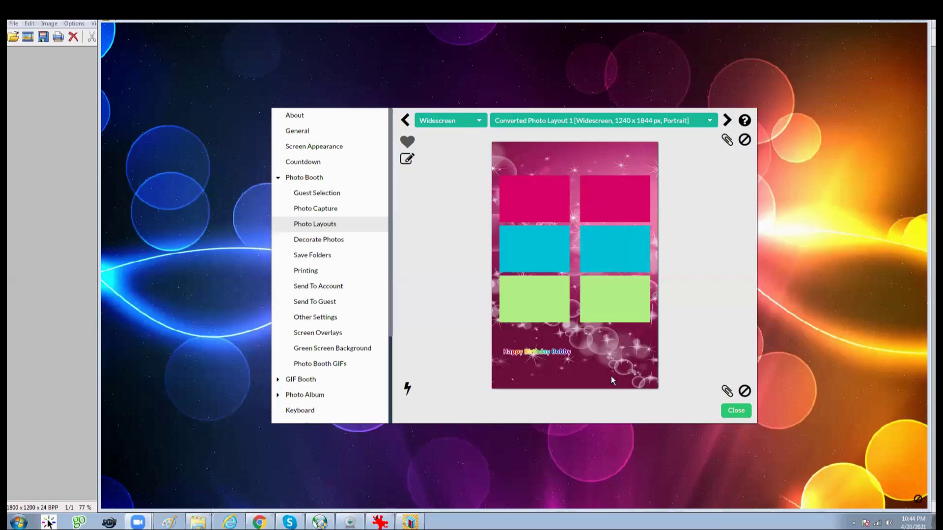
left_click(409, 164)
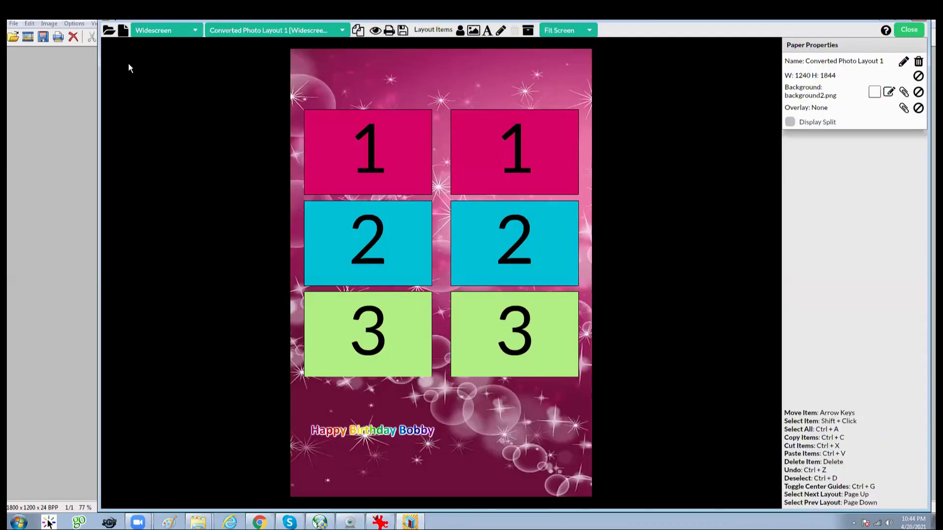
Start a new layout named 'egoirgw' and scroll through the Paper size list.
left_click(122, 31)
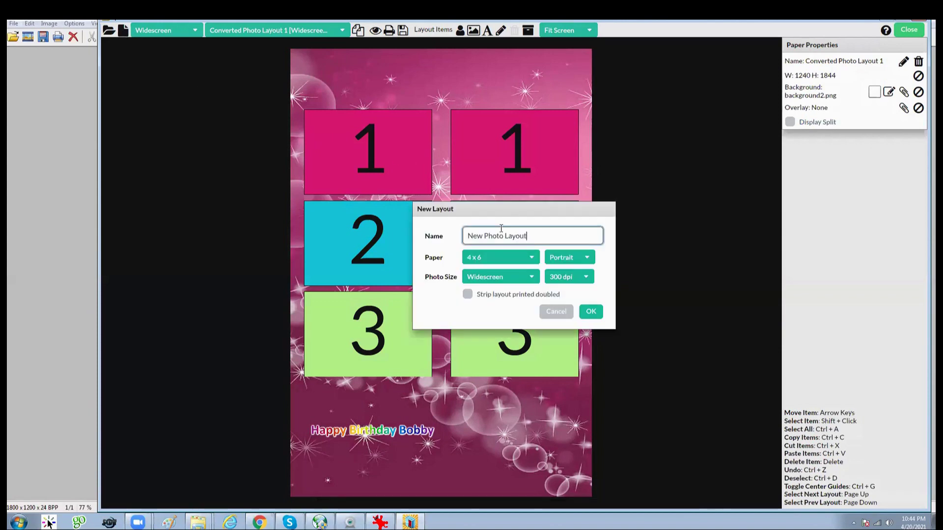
type("egoirgw")
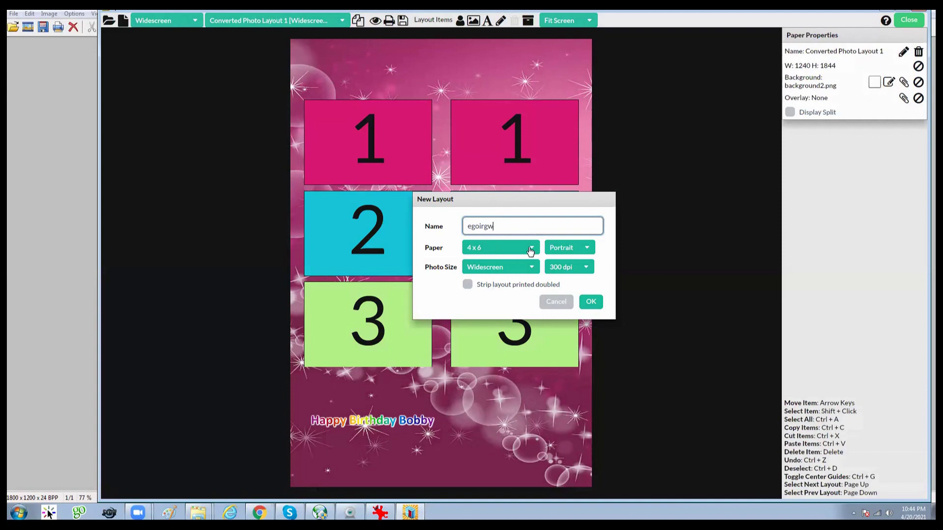
left_click(530, 250)
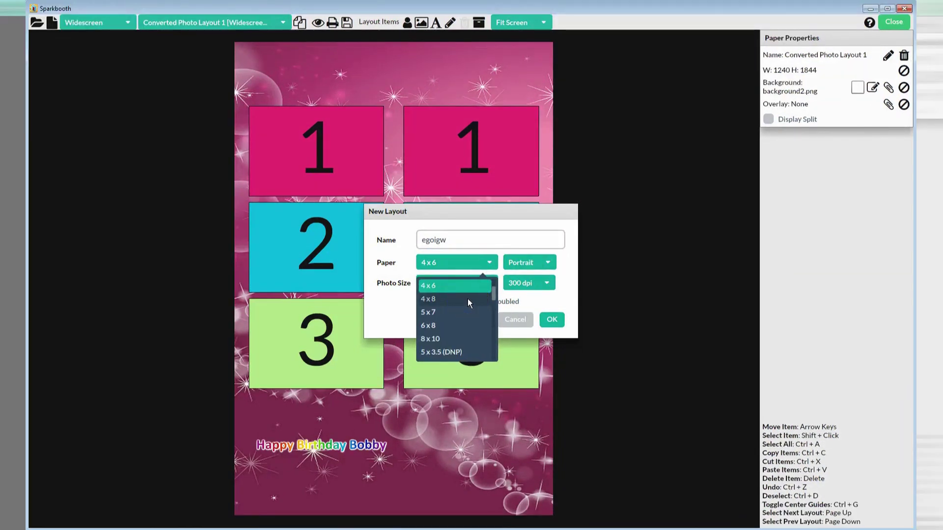
scroll(461, 293, "up", 1)
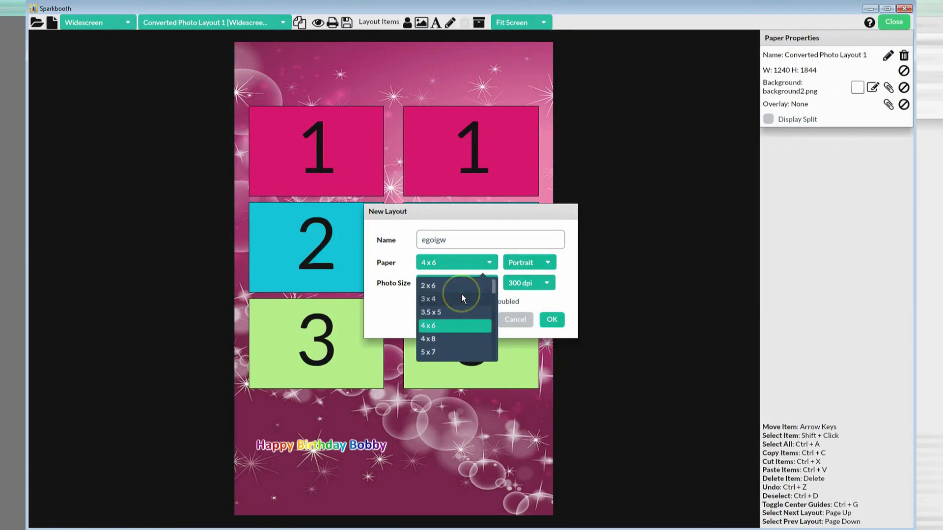
scroll(460, 286, "down", 2)
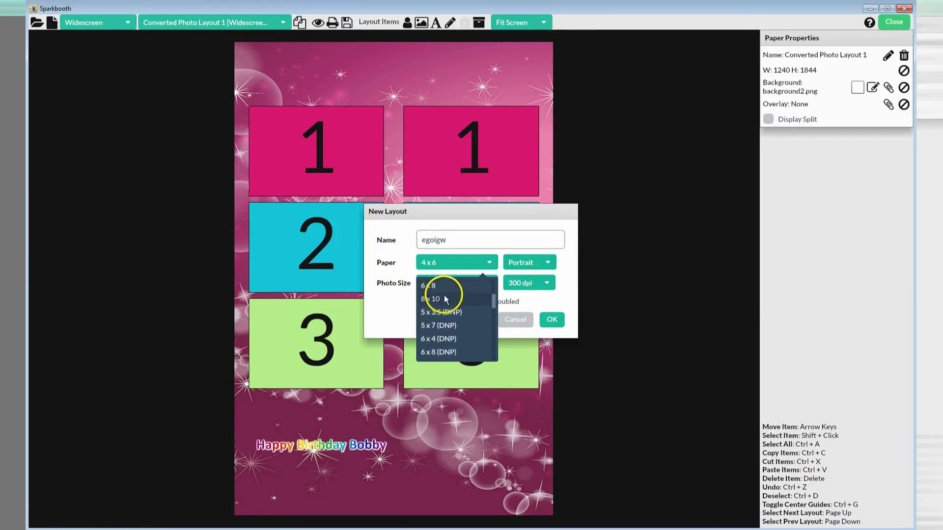
scroll(446, 298, "down", 1)
scroll(445, 300, "down", 2)
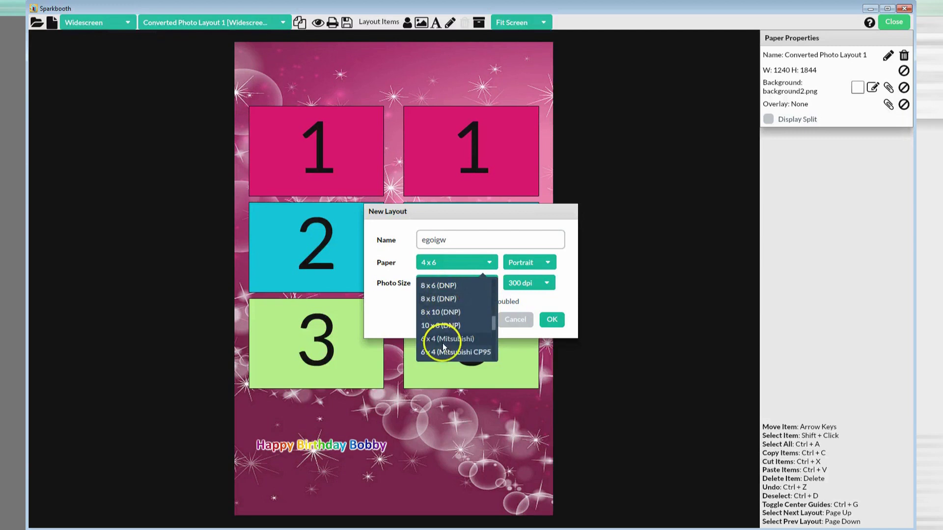
scroll(442, 334, "down", 2)
scroll(441, 330, "up", 5)
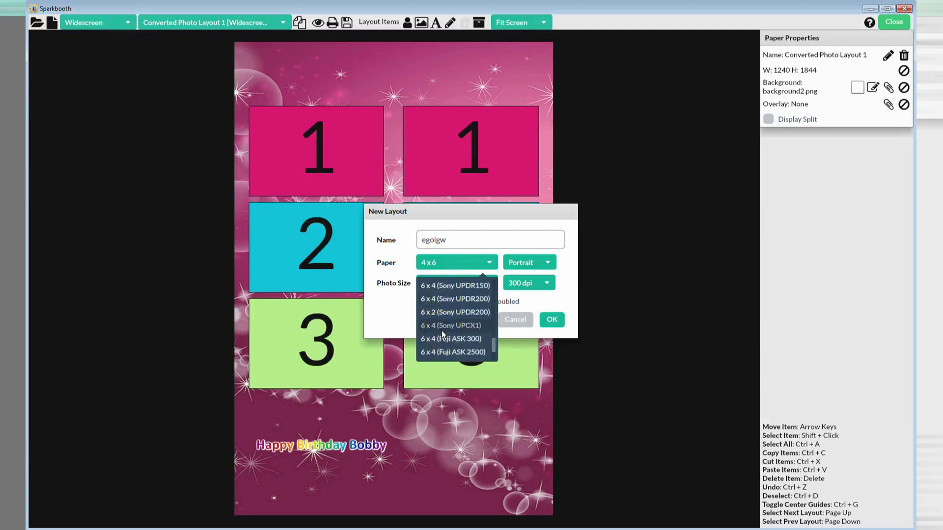
scroll(441, 331, "up", 1)
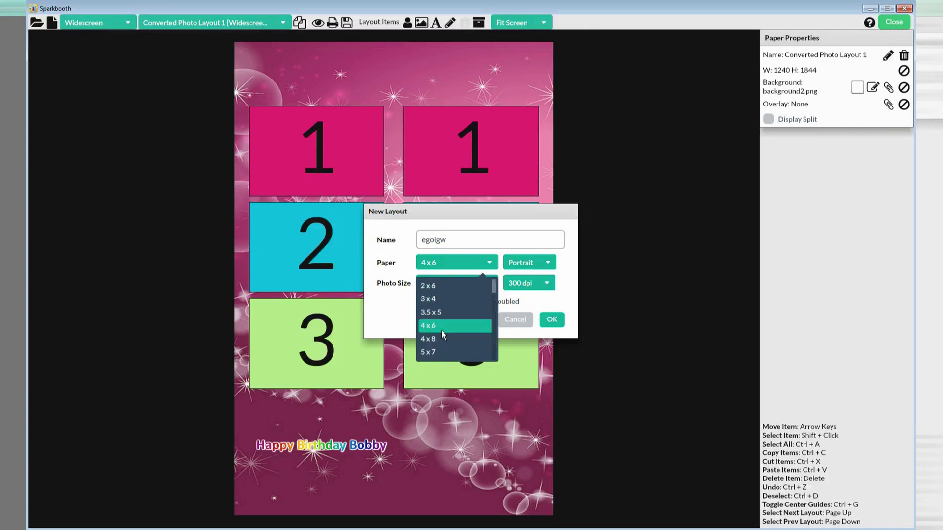
left_click(446, 335)
Try 3 x 4, 3.5 x 5 and 5 x 7 paper sizes for the new layout.
left_click_drag(446, 336, 426, 301)
left_click(485, 263)
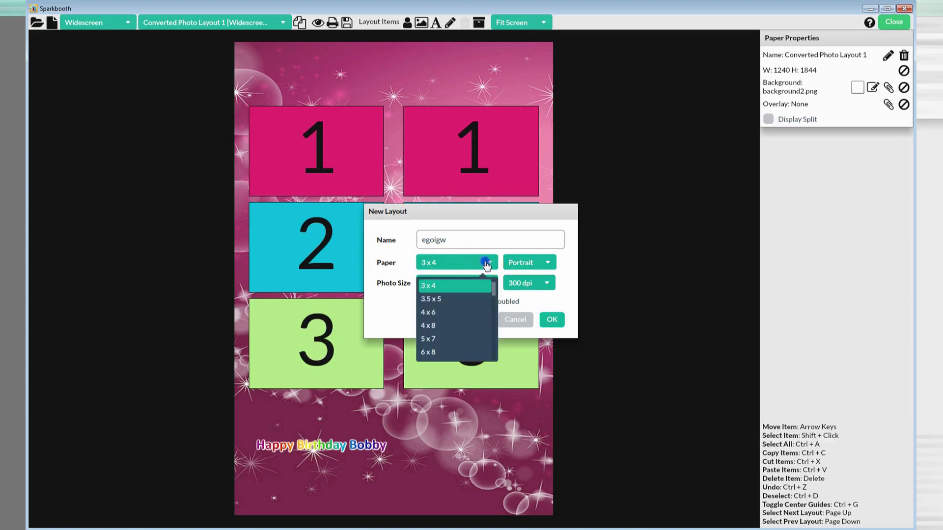
left_click(450, 296)
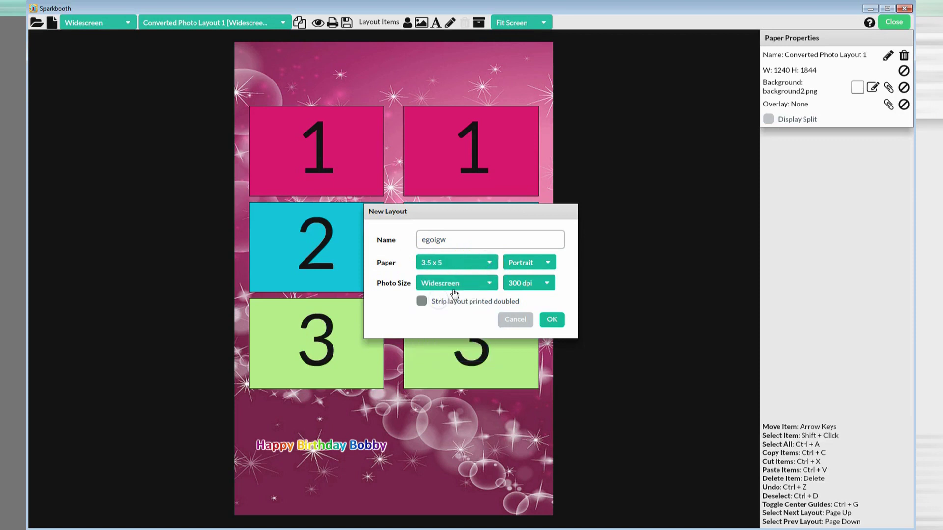
left_click(484, 266)
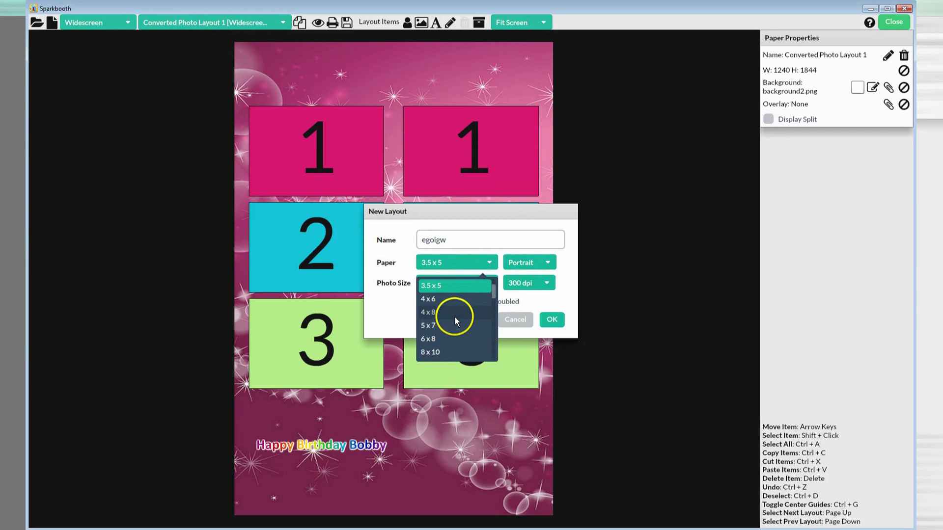
left_click(442, 328)
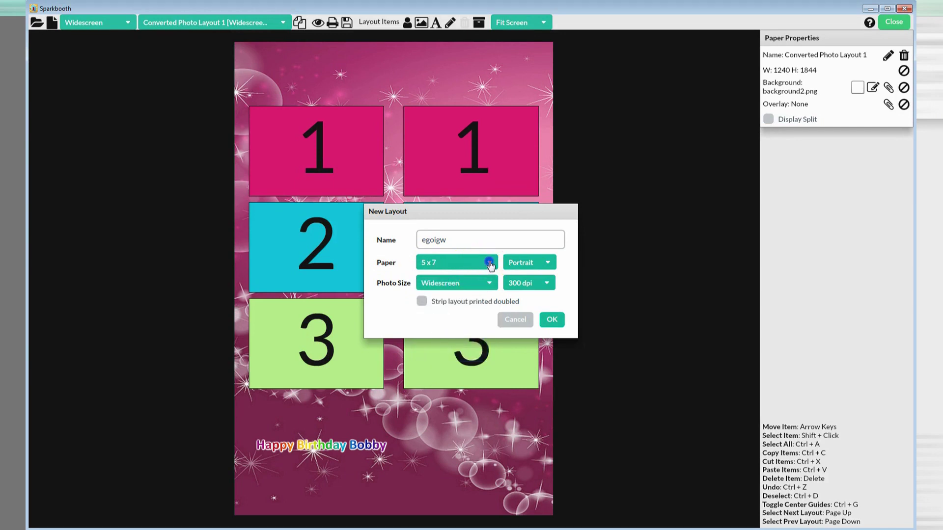
Set the paper back to 4 x 6, then switch to the class title slide in IrfanView.
left_click(486, 266)
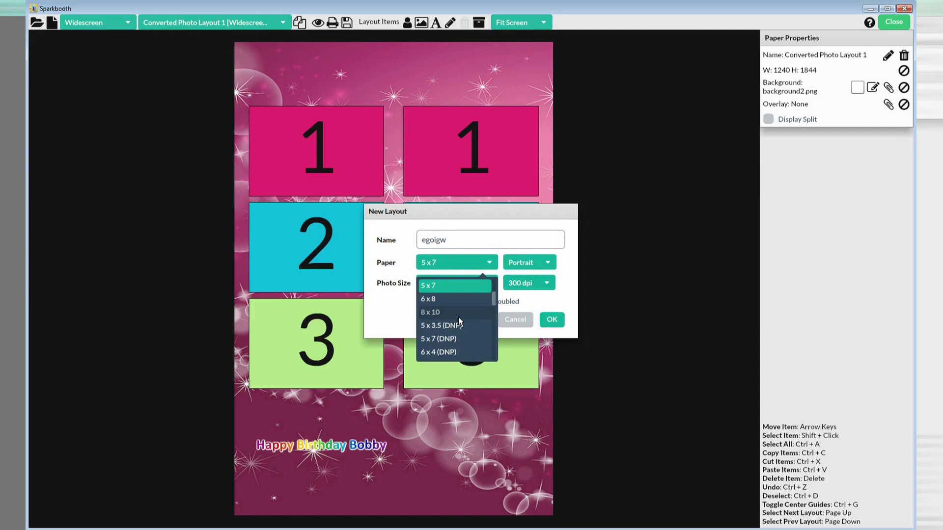
left_click(488, 265)
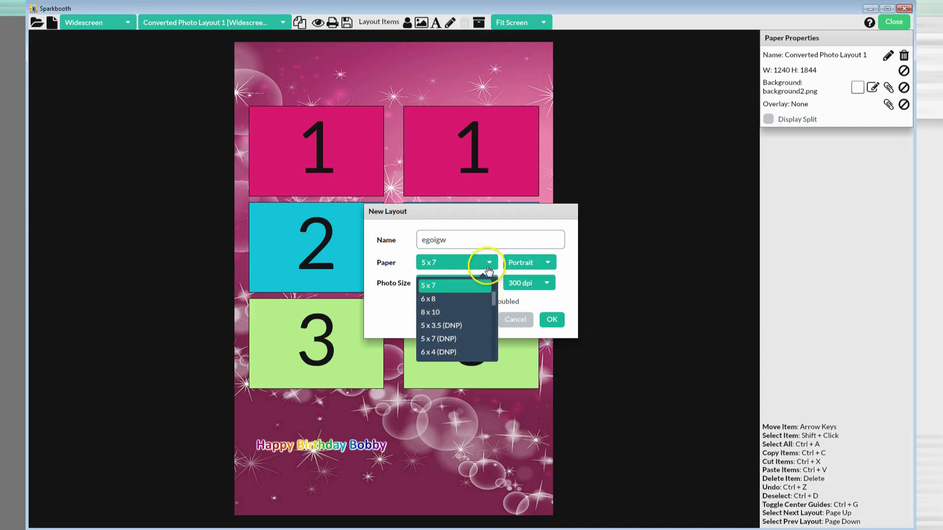
scroll(459, 315, "up", 2)
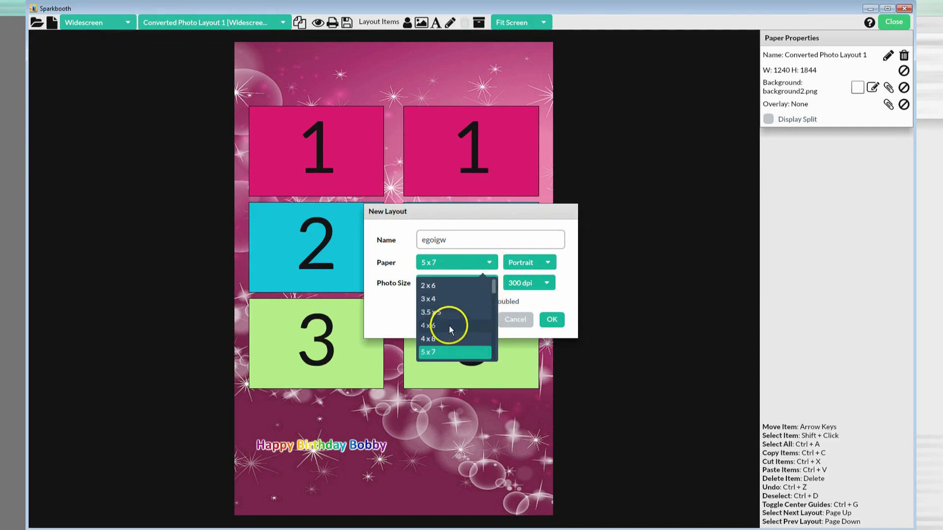
left_click(434, 325)
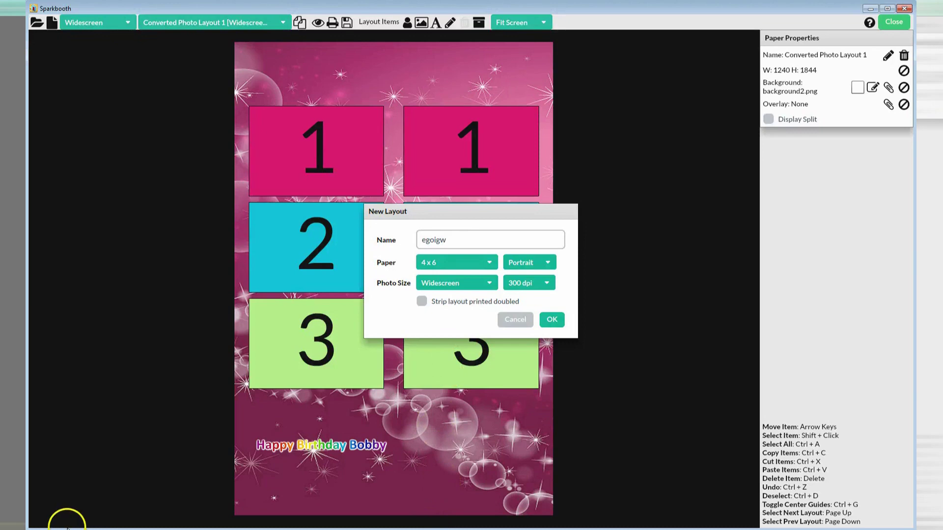
key("alt+Tab")
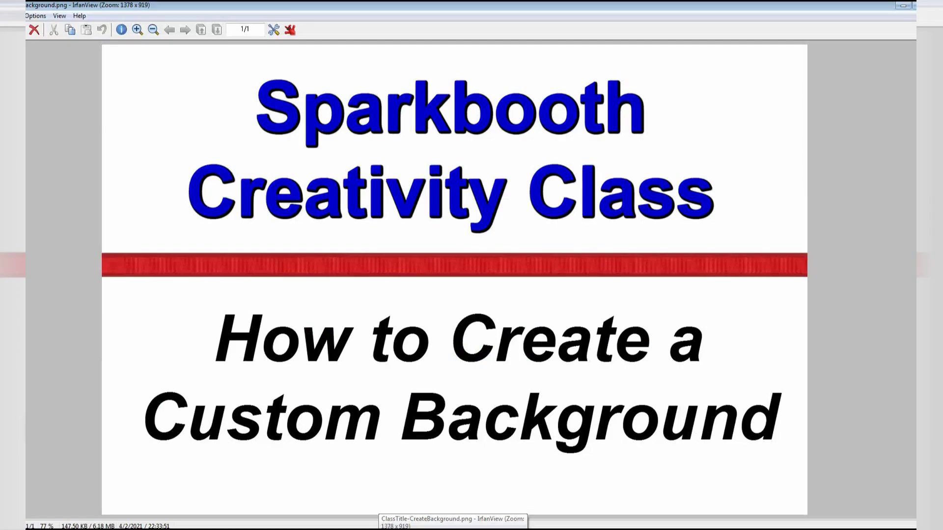